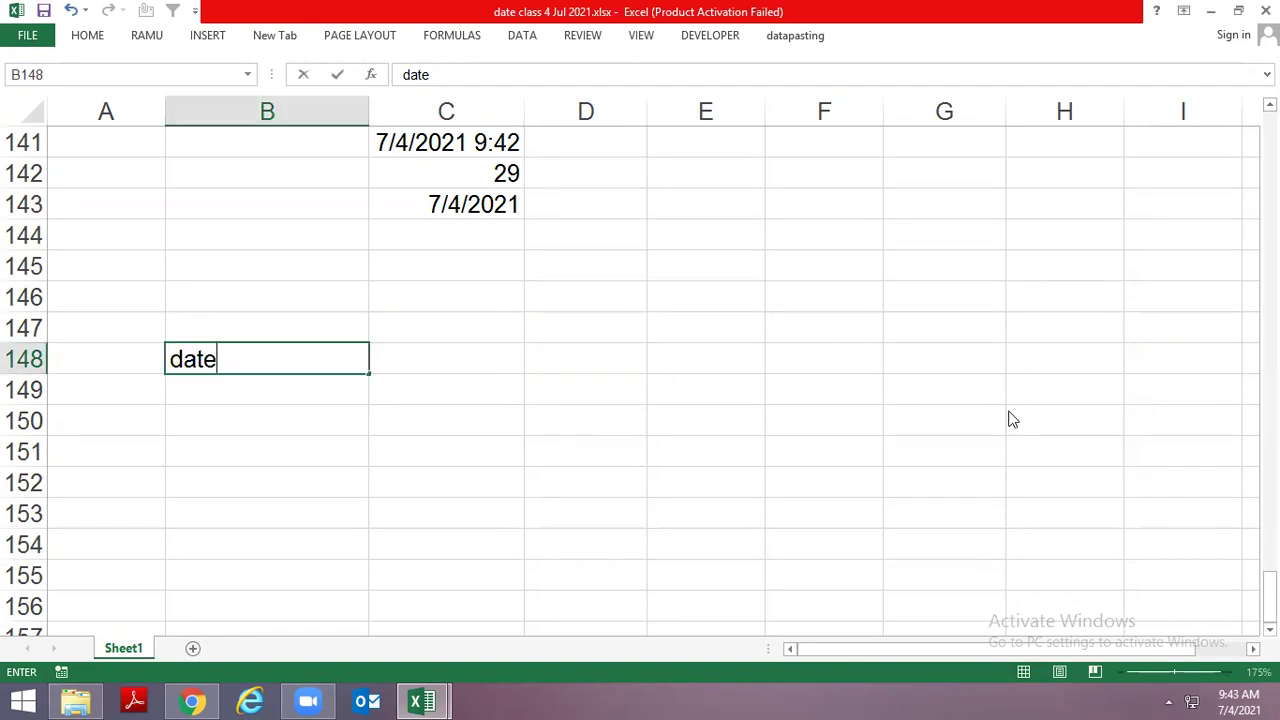
Step: Enter the label "datedif" in cell B148
key("Return")
key("Down")
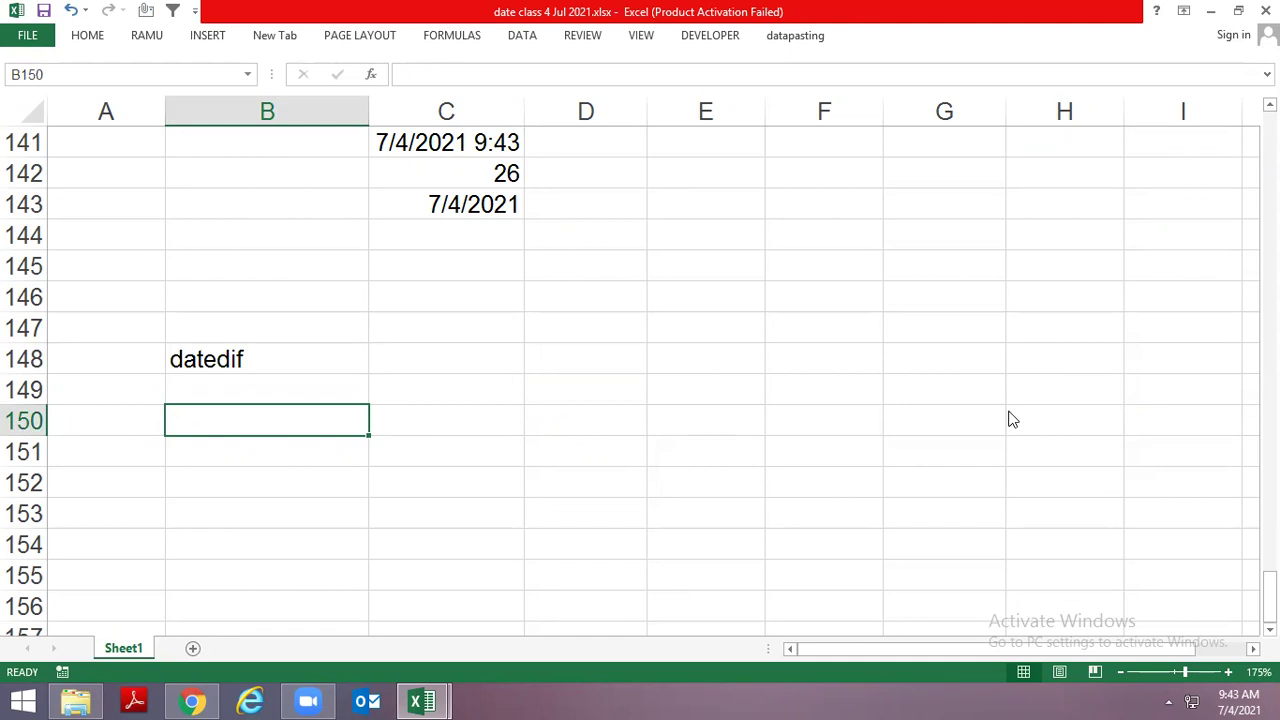
key("ctrl+n")
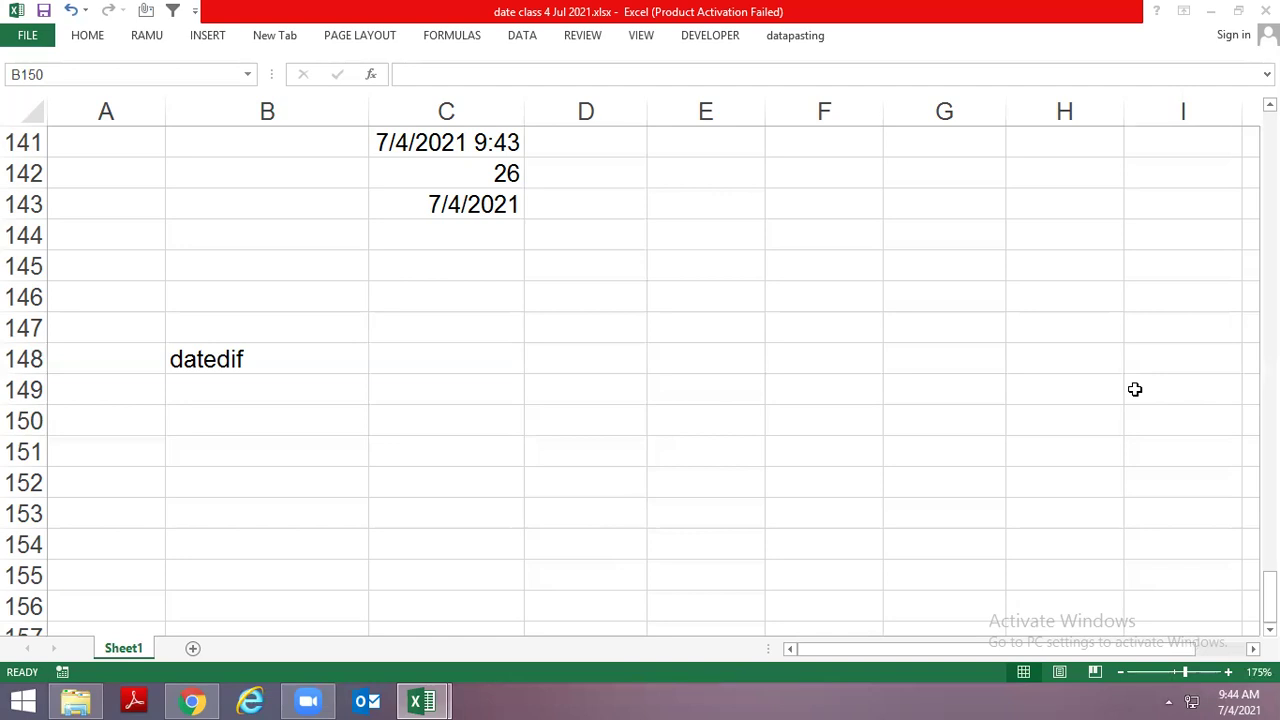
Step: Enter today's date in cell B150 and apply the day-month-year date format
left_click(1028, 316)
key("Up")
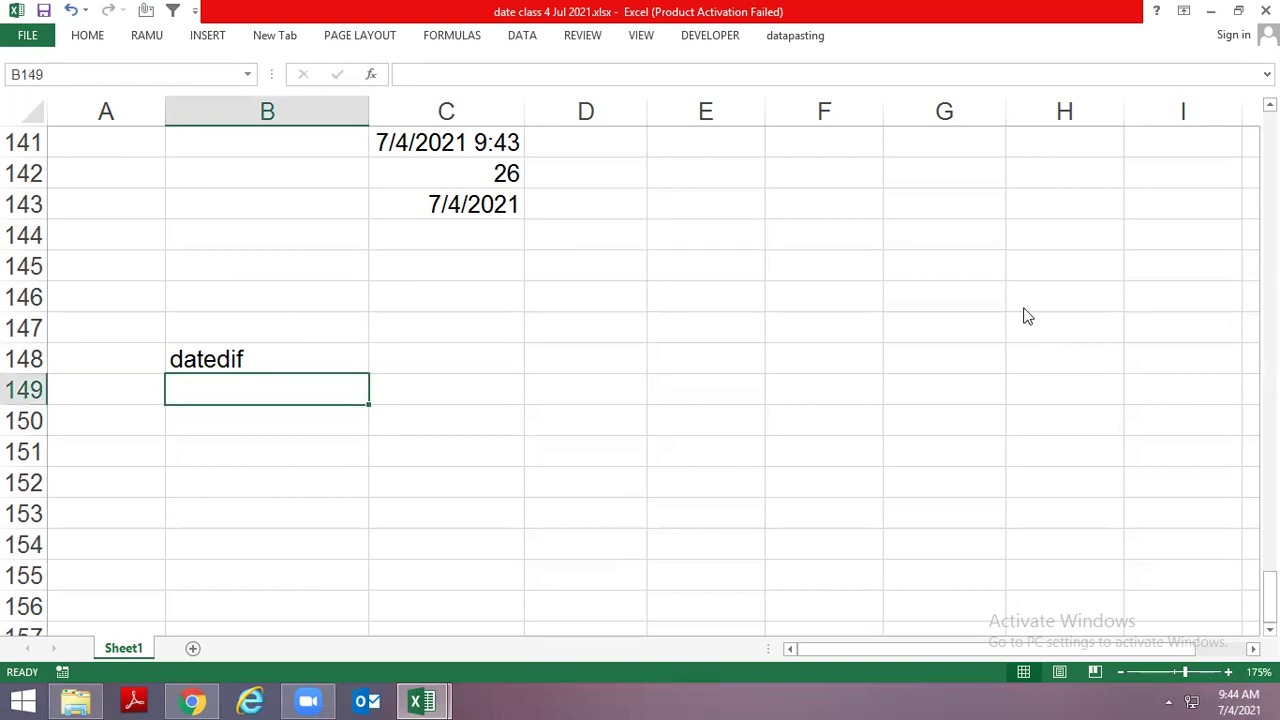
key("Down")
key("ctrl+semicolon")
key("Return")
key("Up")
key("ctrl+shift+3")
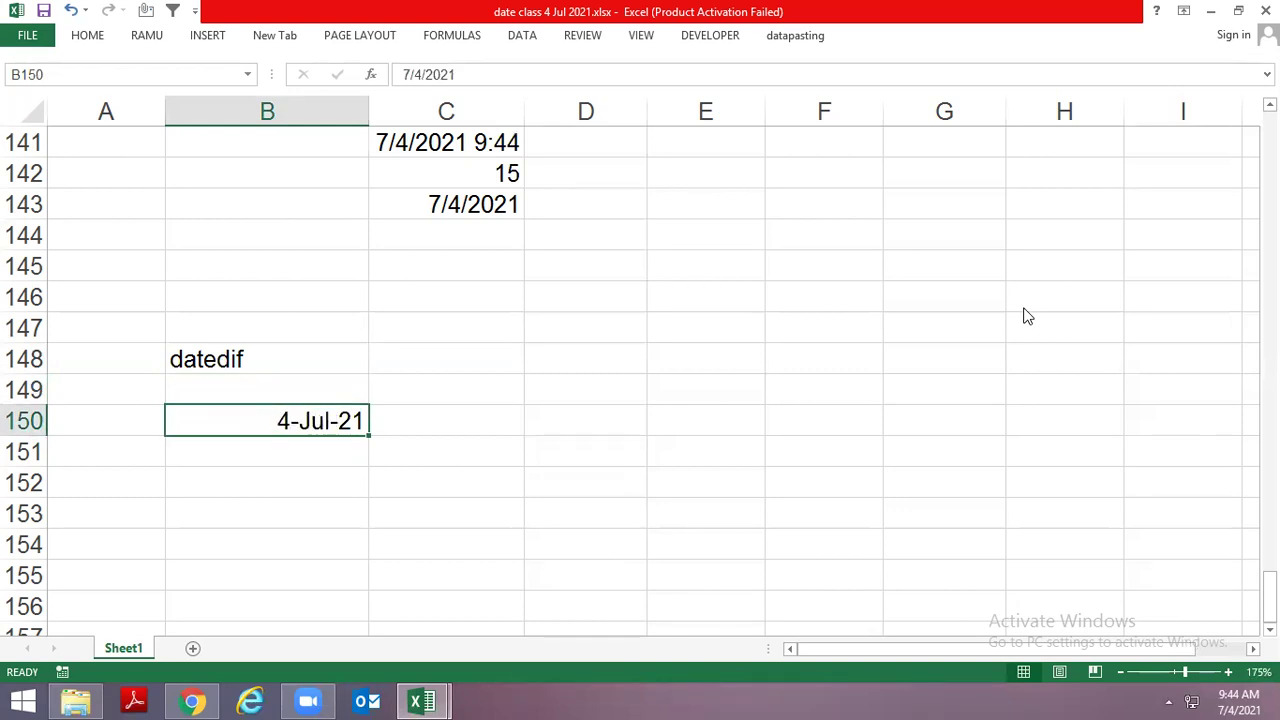
Step: Replace the date in cell B150 with 16 oct 2005
key("Right")
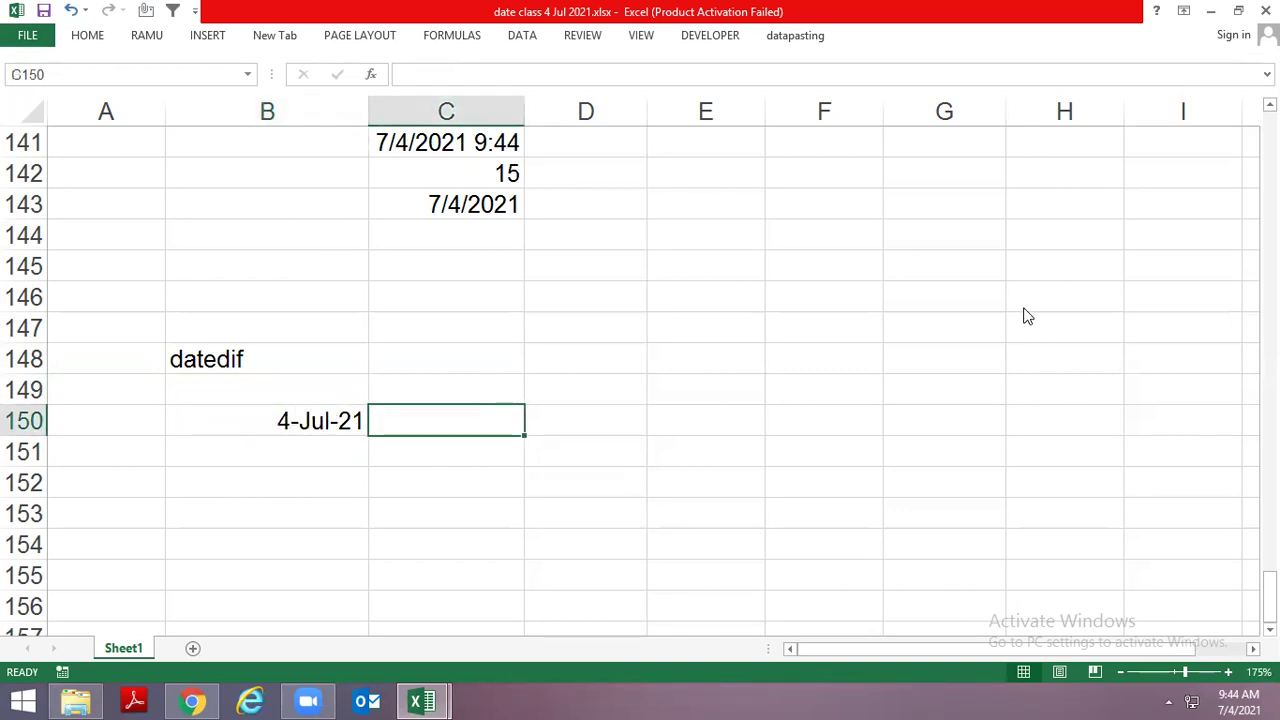
type("28")
key("Escape")
key("Left")
key("Delete")
type("16 oct 200")
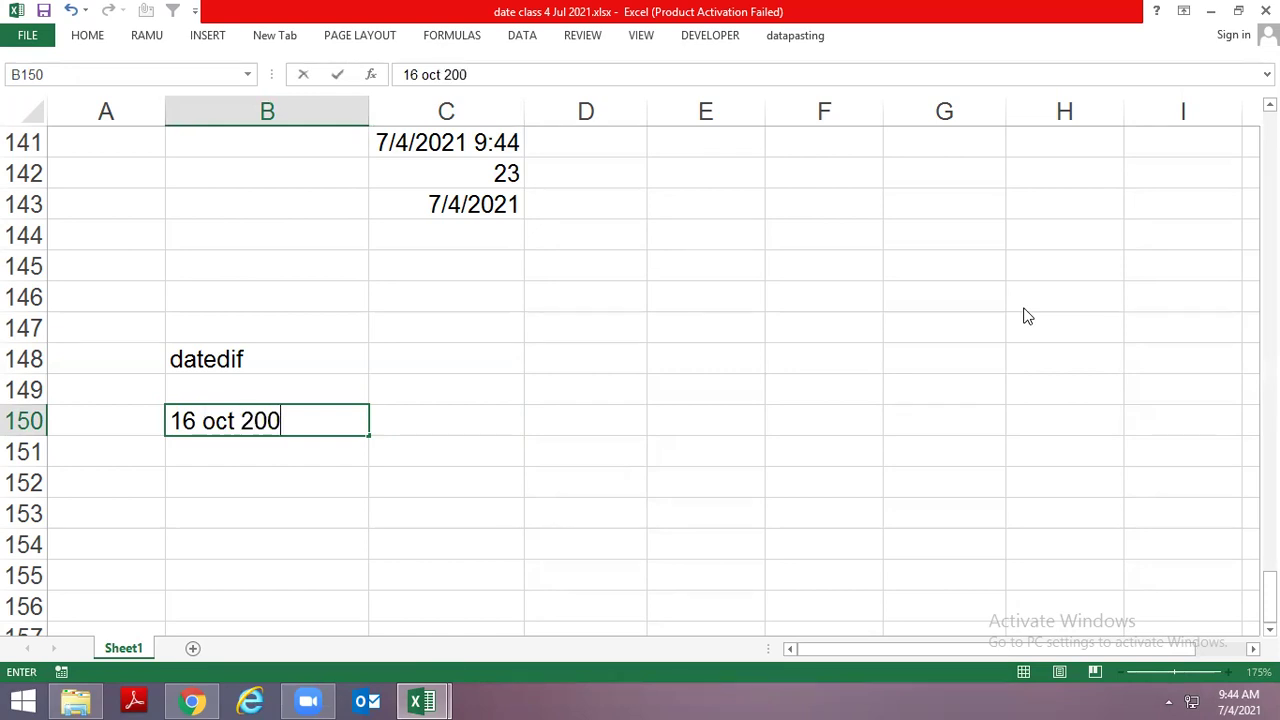
type("5")
key("Return")
key("Up")
Step: Enter today's date in cell C150 with the day-month-year date format, and move to cell B152
key("Right")
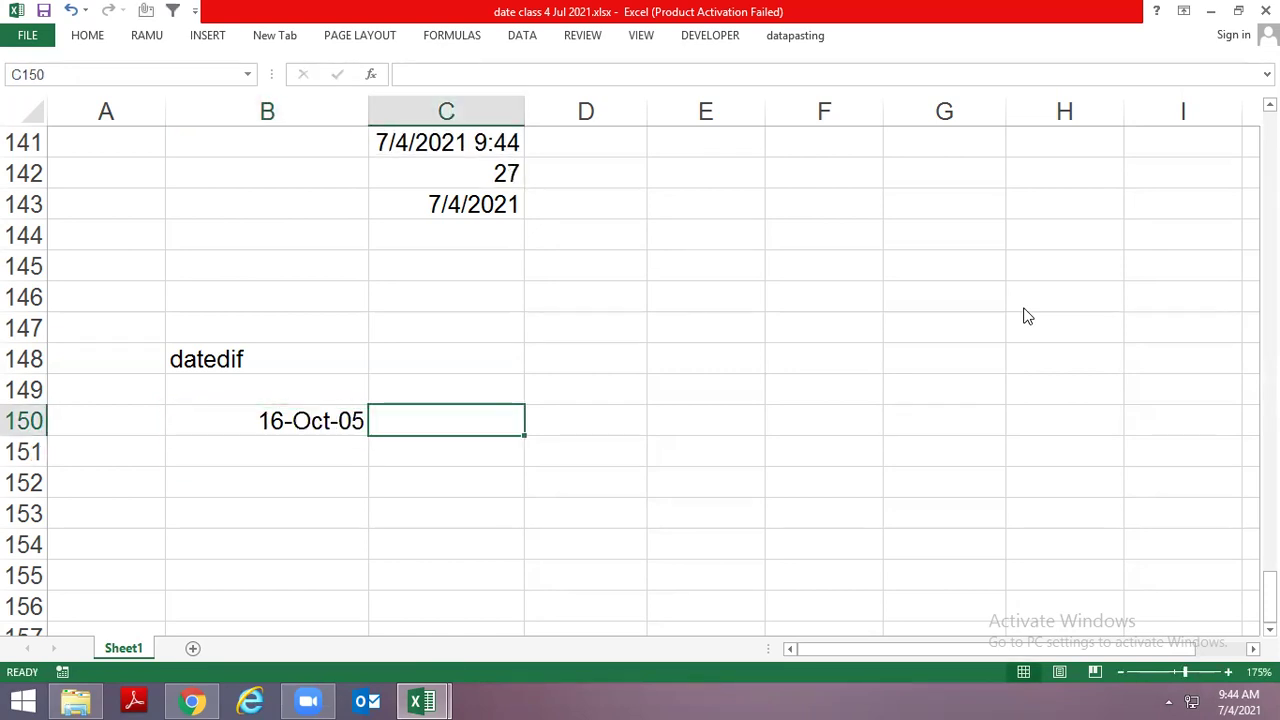
key("ctrl+semicolon")
key("ctrl+Return")
key("ctrl+shift+3")
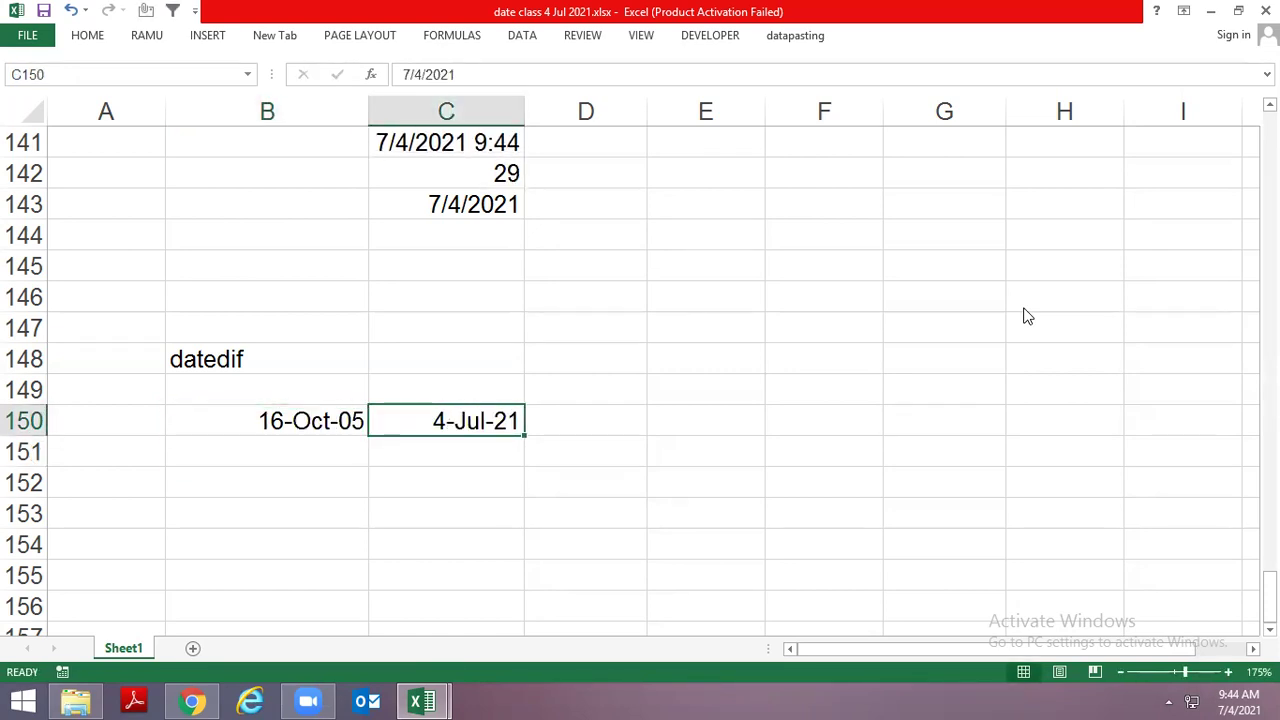
key("Down")
key("Down")
key("Left")
type("=date")
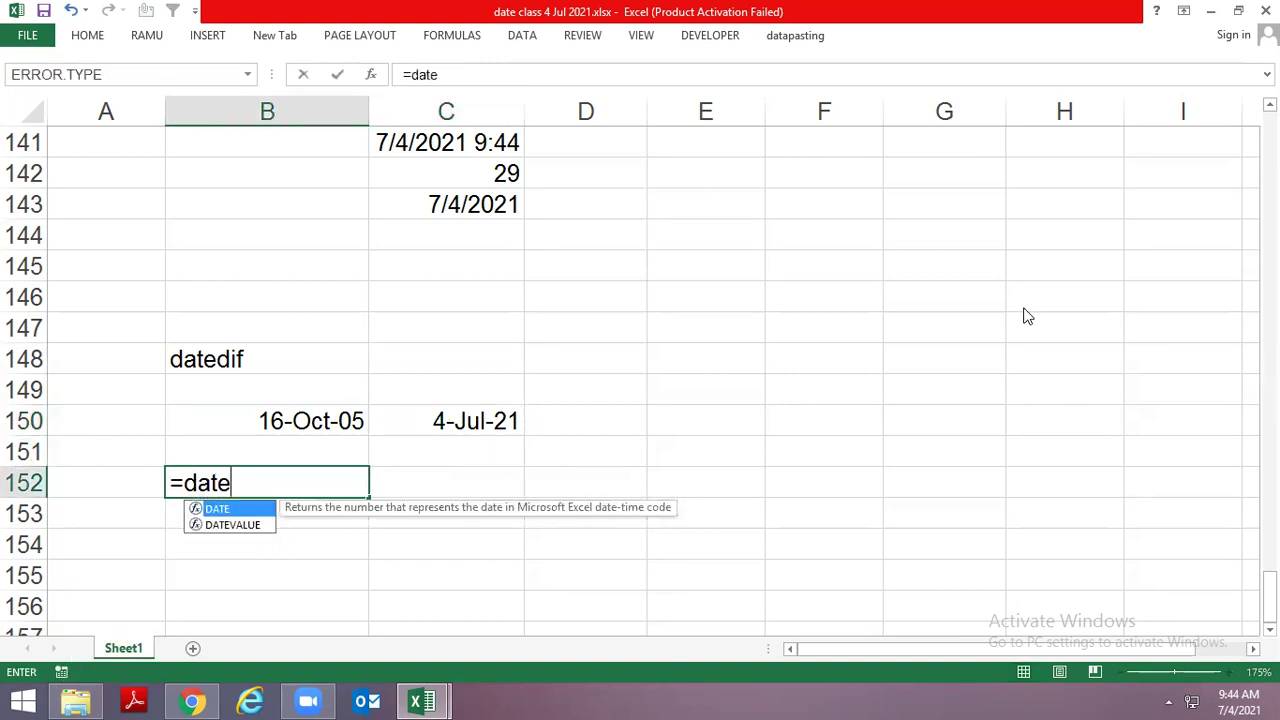
type("dif")
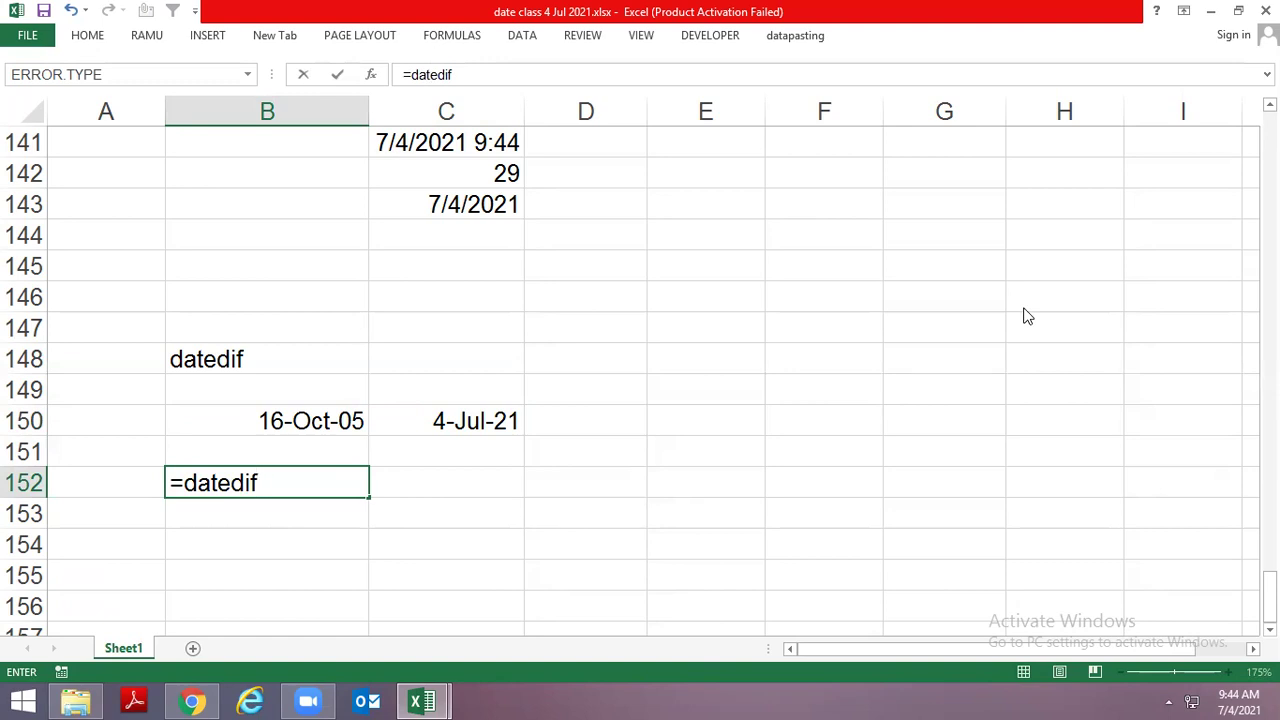
key("Escape")
type("=da")
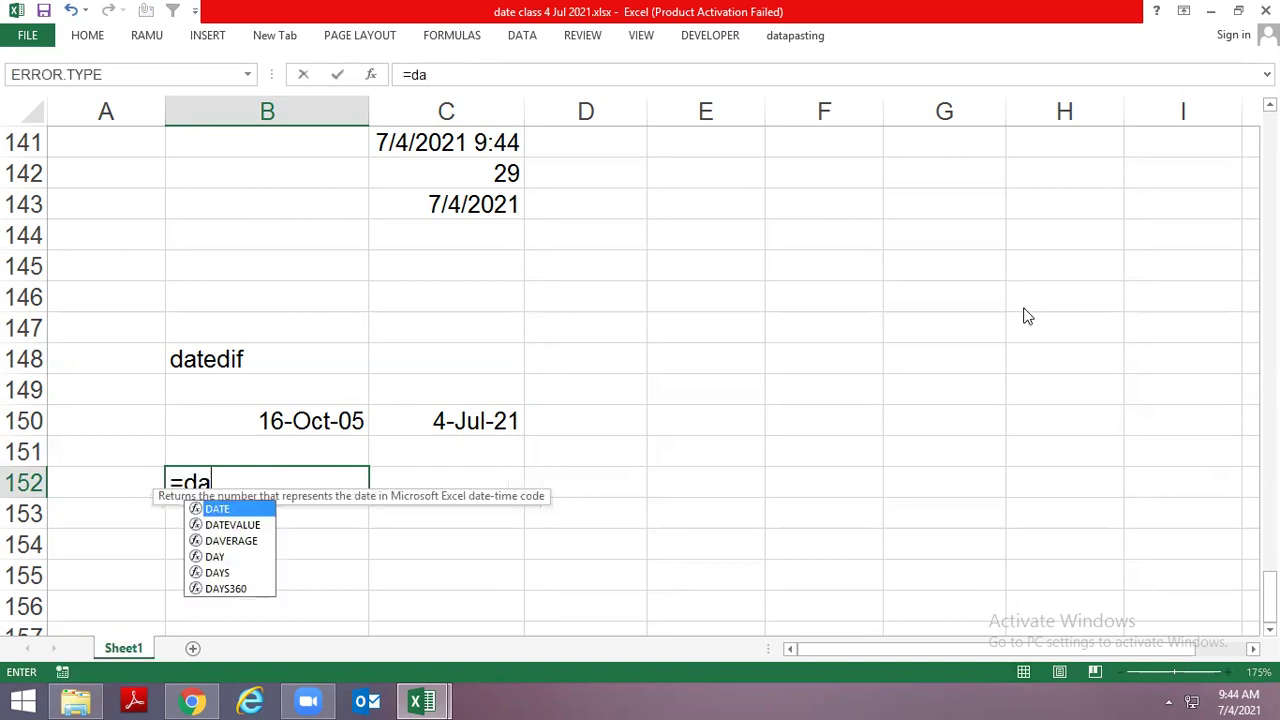
type("tedif(")
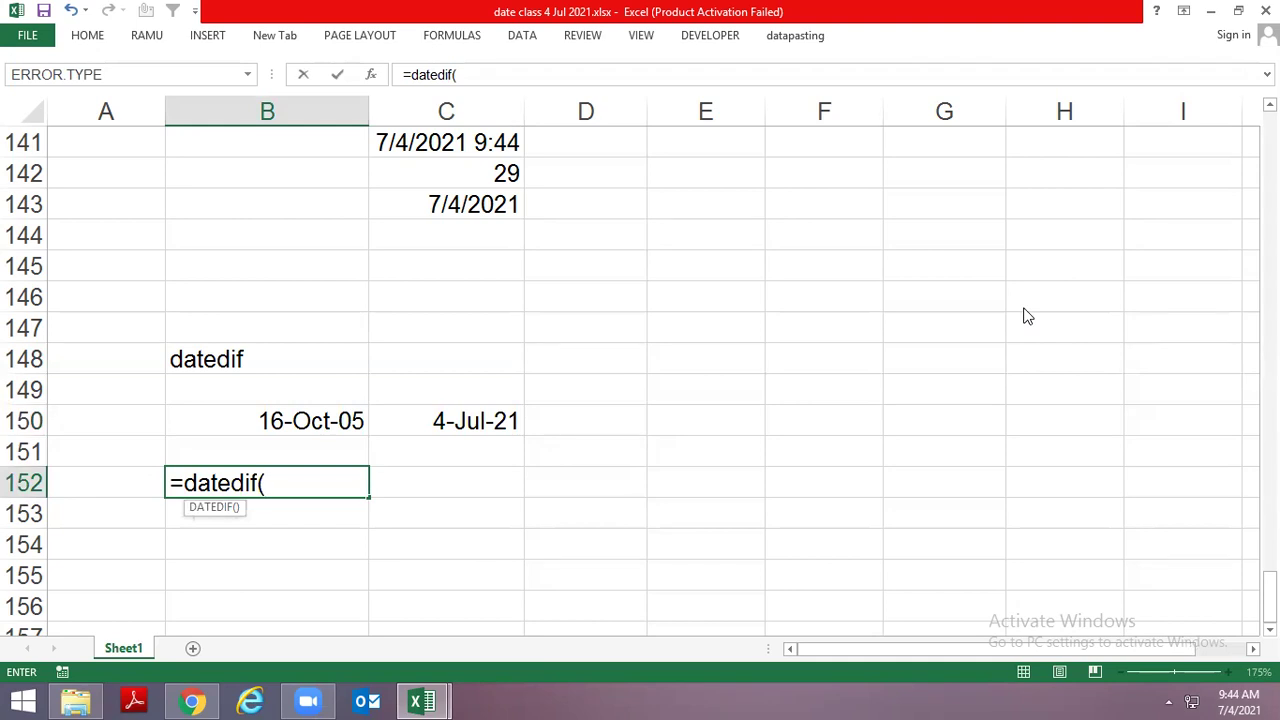
key("Escape")
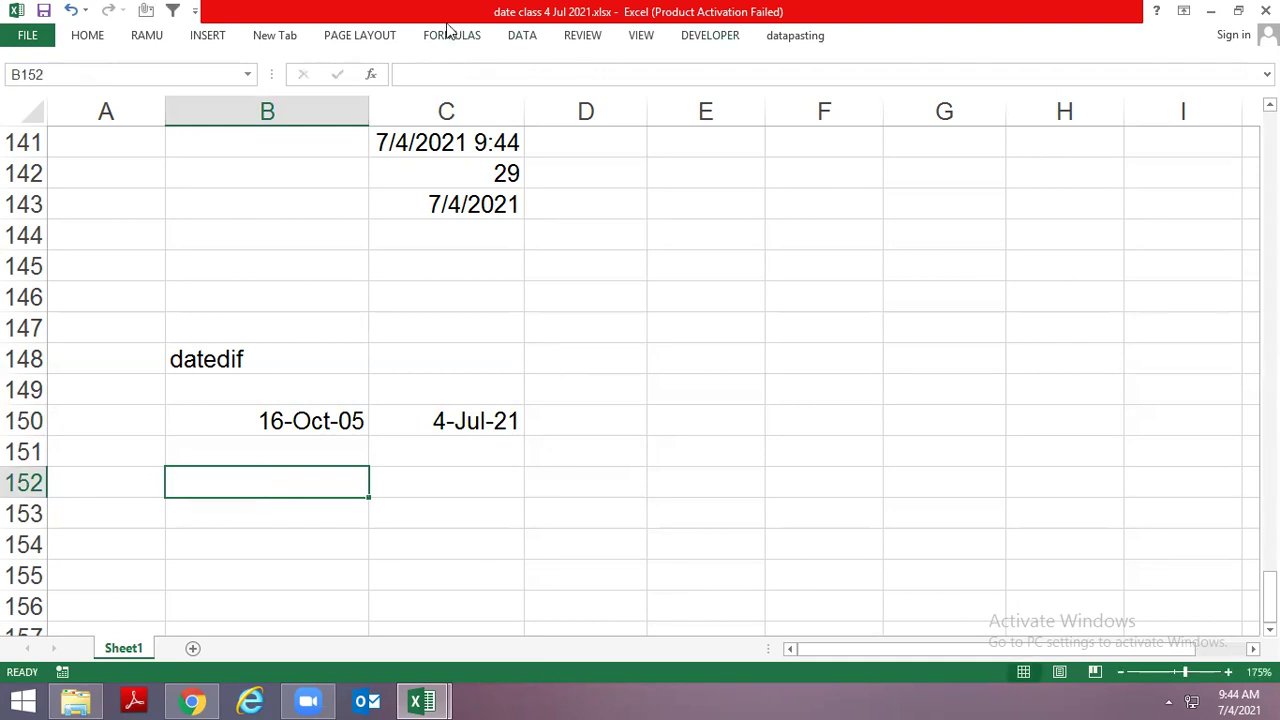
Step: Look through the list of Date & Time functions for DATEDIF
left_click(448, 36)
left_click(306, 98)
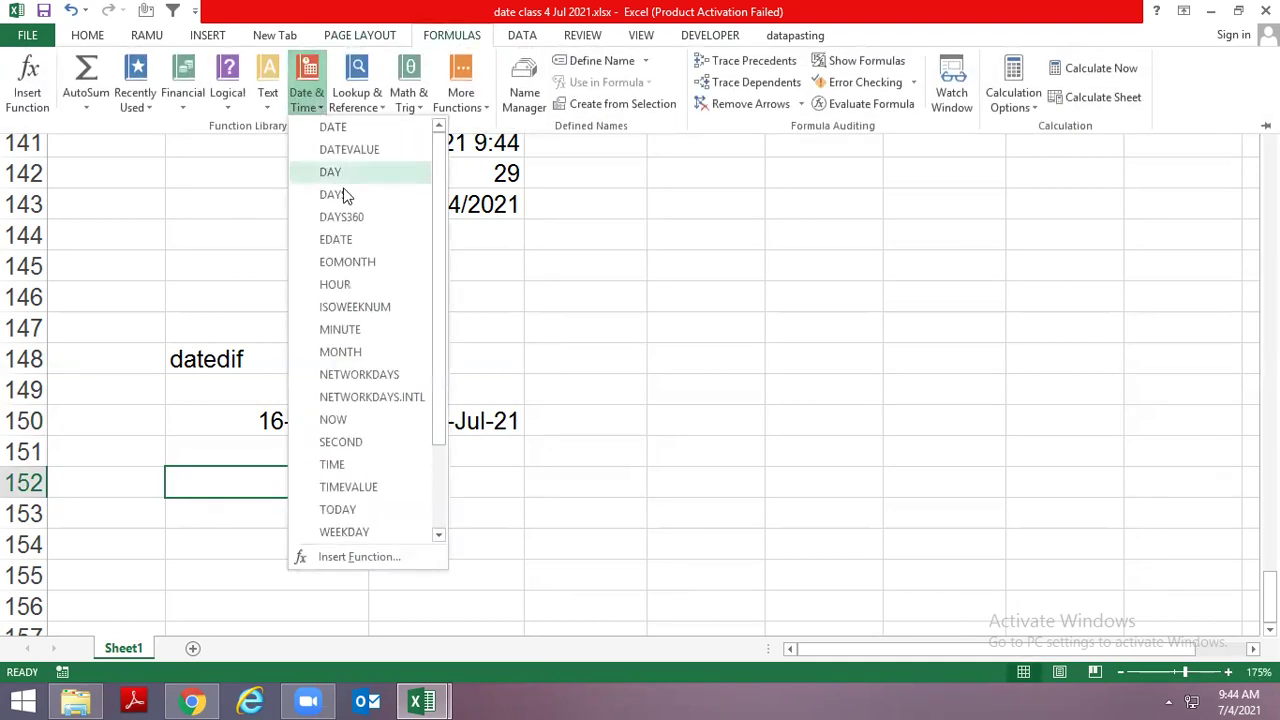
left_click_drag(443, 229, 447, 388)
left_click_drag(446, 311, 421, 167)
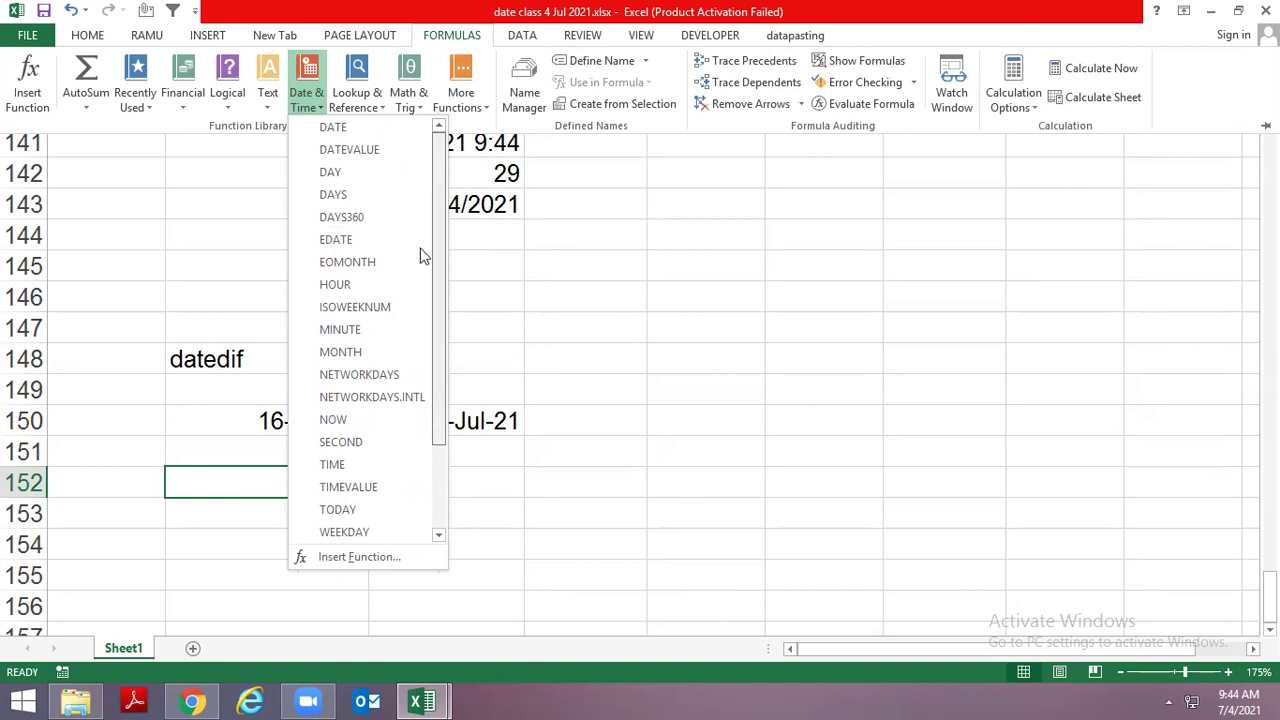
scroll(423, 300, "down", 2)
key("Escape")
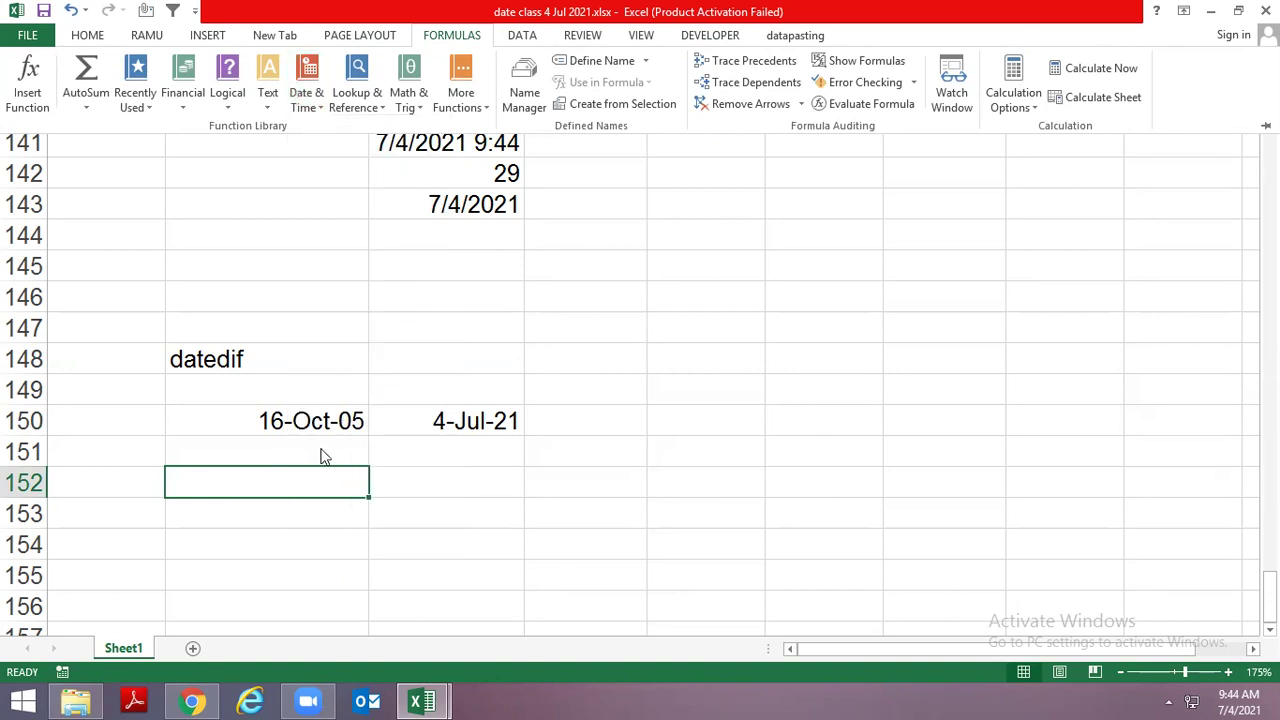
key("Escape")
Step: Enter the formula =DATEDIF(B150,C150,"y") in cell B152
type("=date")
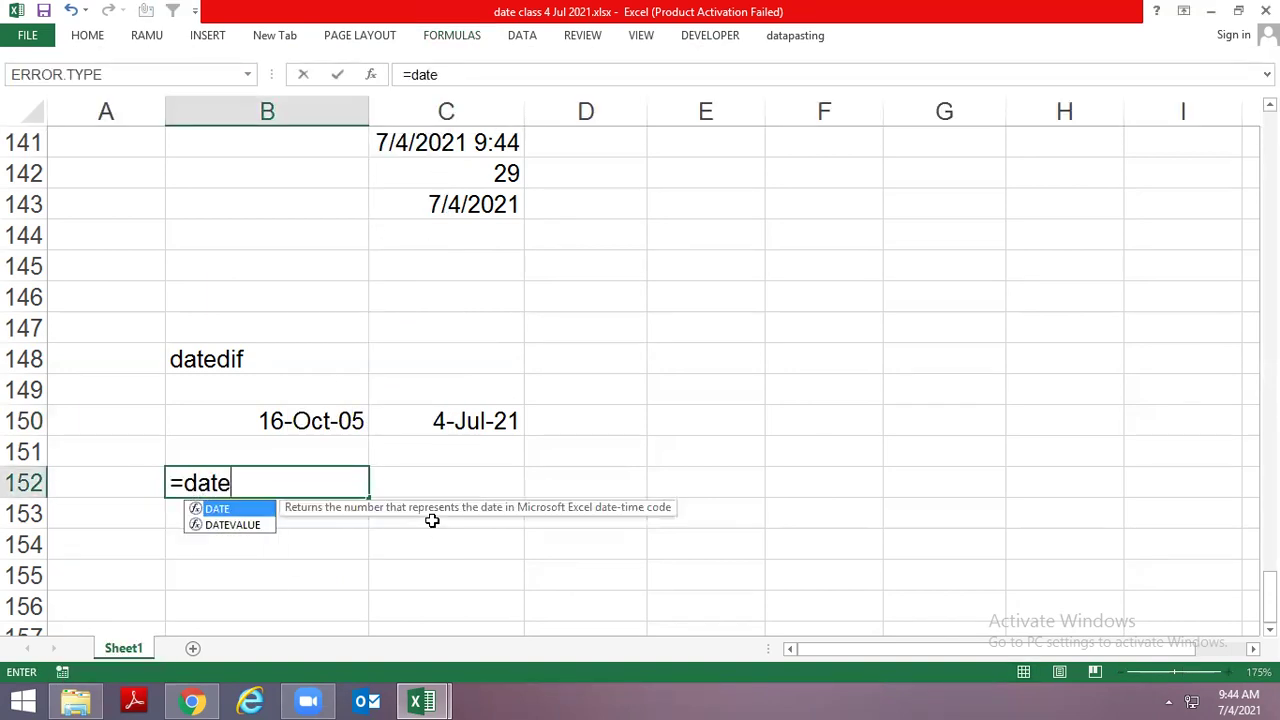
type("dif(")
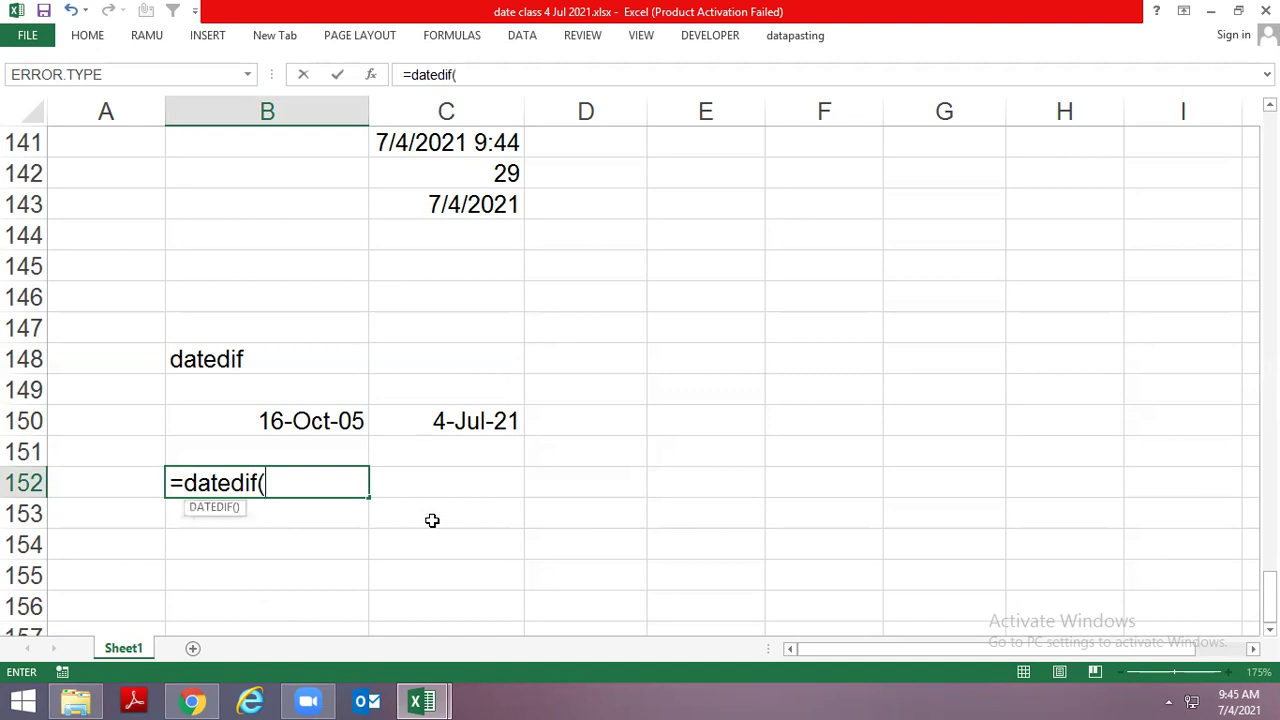
key("Up")
key("Up")
type(",")
key("Up")
key("Up")
key("Right")
type(",")
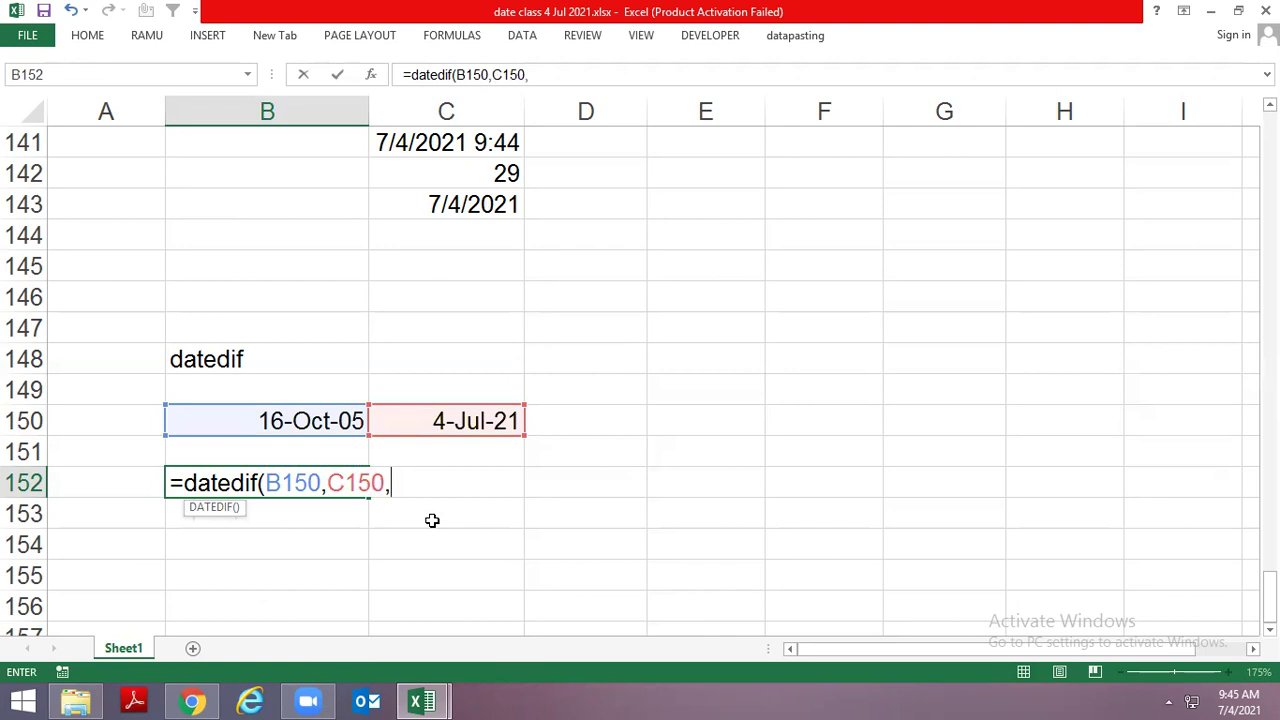
type("\"y\")")
key("Return")
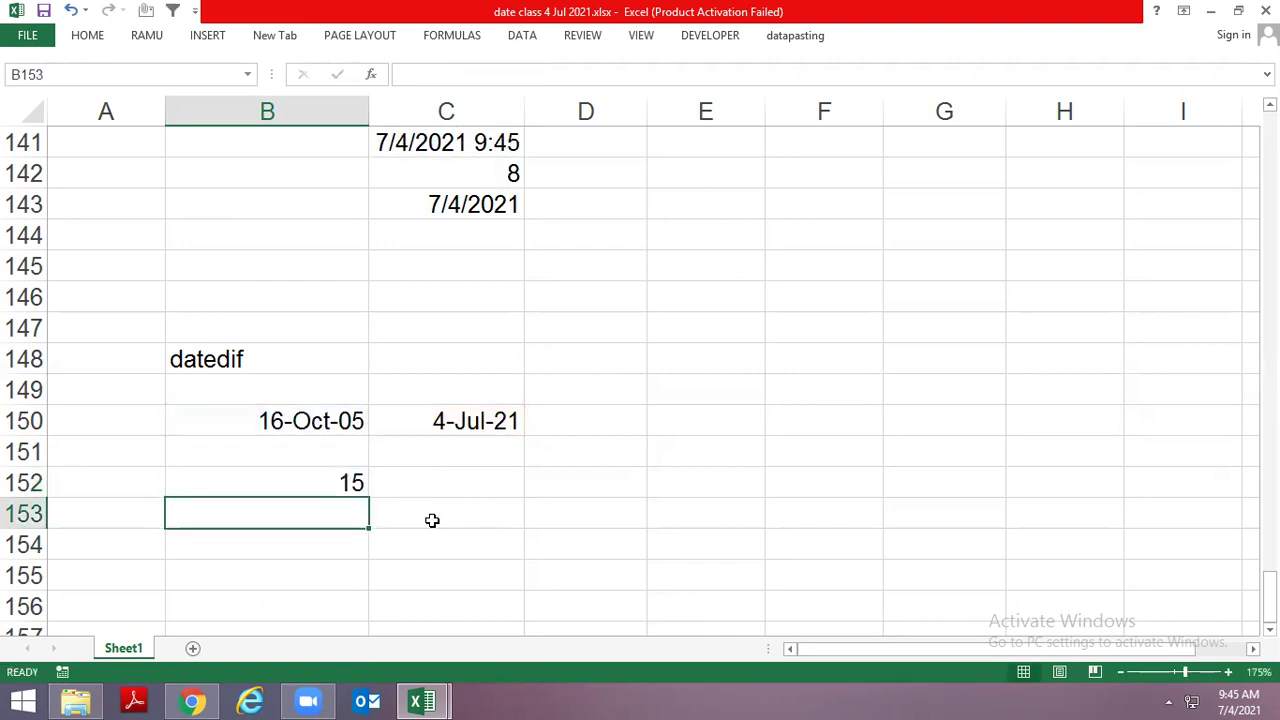
Step: Label the DATEDIF result with "year" in cell C152
key("Up")
key("Right")
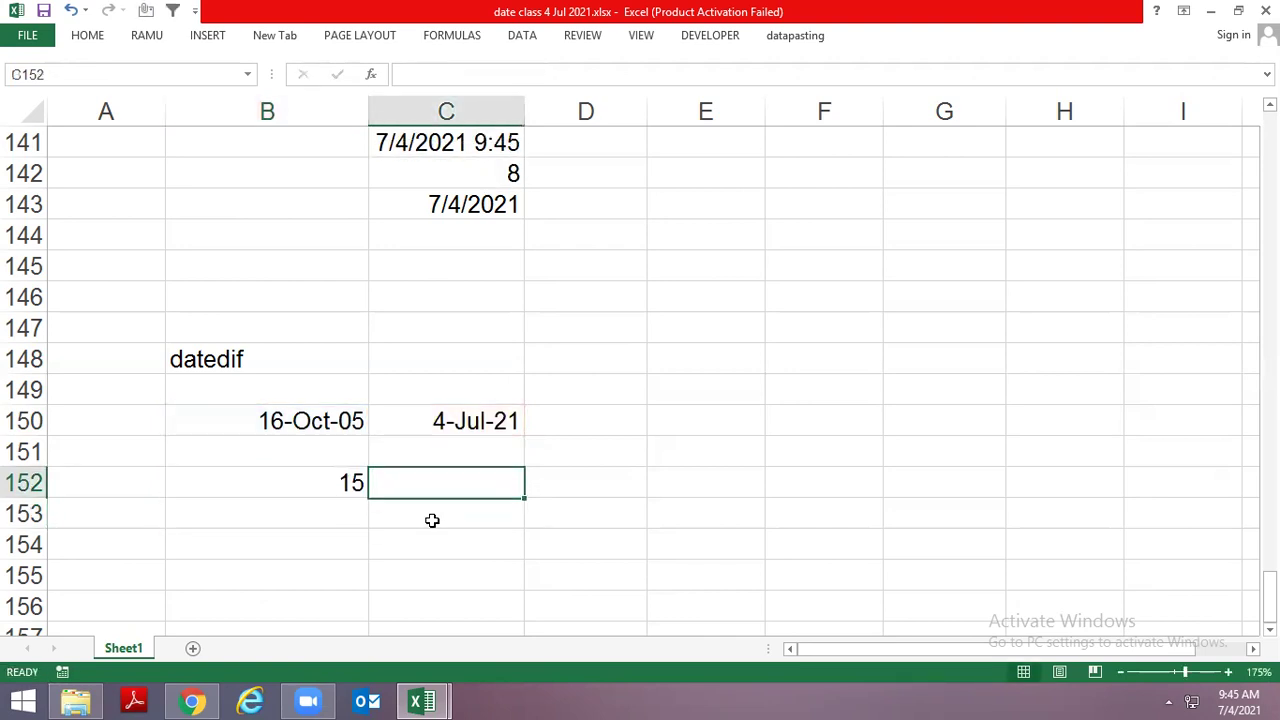
type("year")
key("Return")
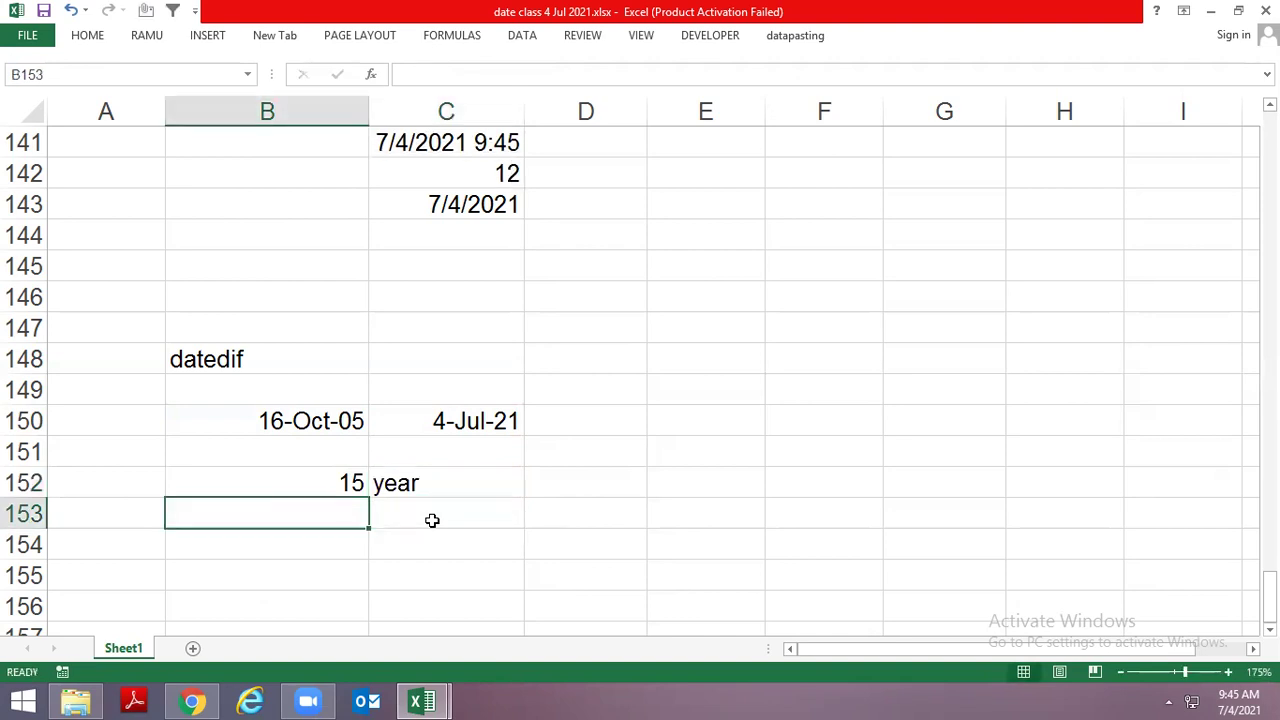
Step: Reuse the year formula in B153 with the unit changed to "m", and enter the label "month" in C153
key("Up")
key("F2")
key("shift+Home")
key("ctrl+c")
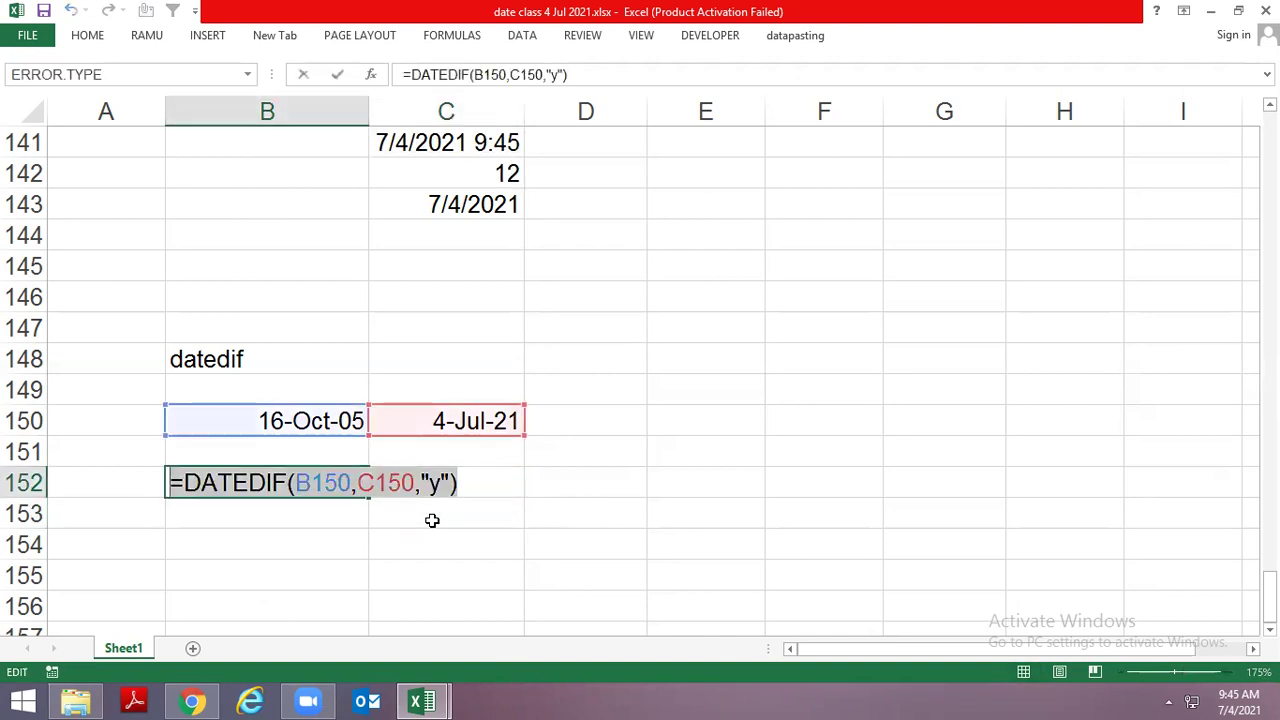
key("Return")
key("ctrl+v")
key("F2")
key("Left")
key("Left")
key("BackSpace")
type("m")
key("Tab")
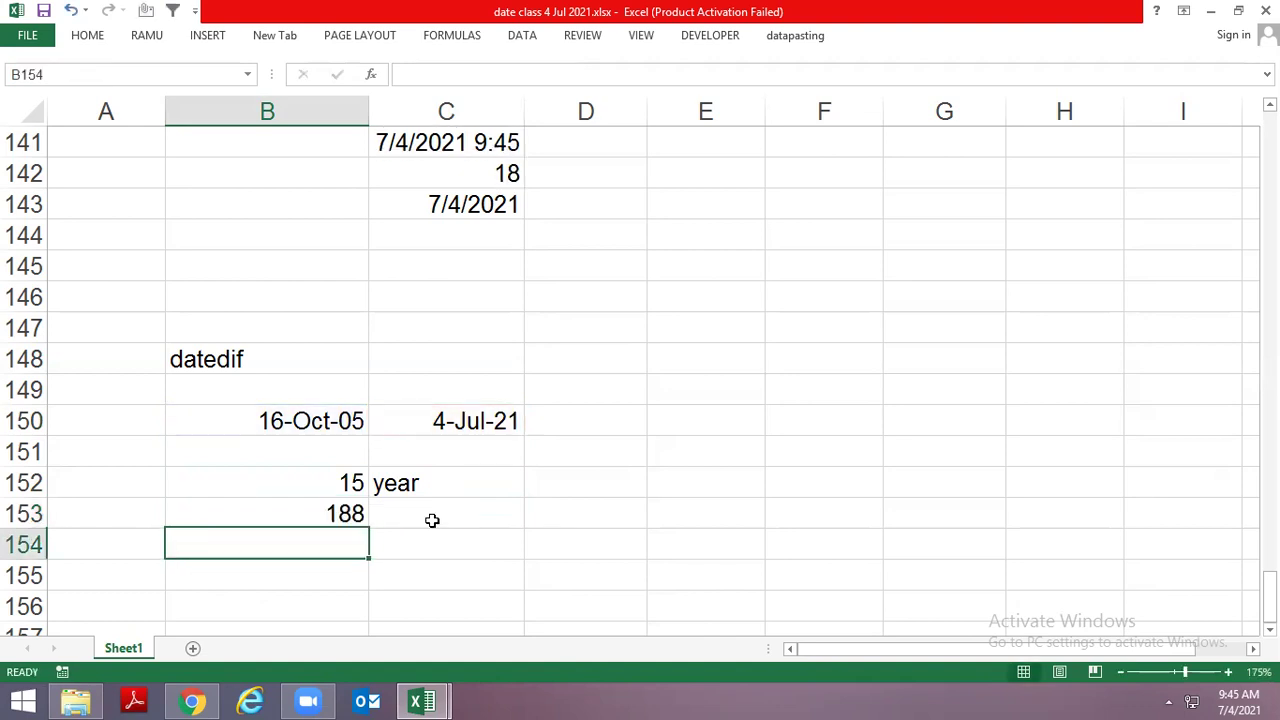
type("month")
key("Return")
Step: Reuse the month formula in B154 with the unit changed to "d", and enter the label "days" in C154
key("Up")
key("Left")
key("F2")
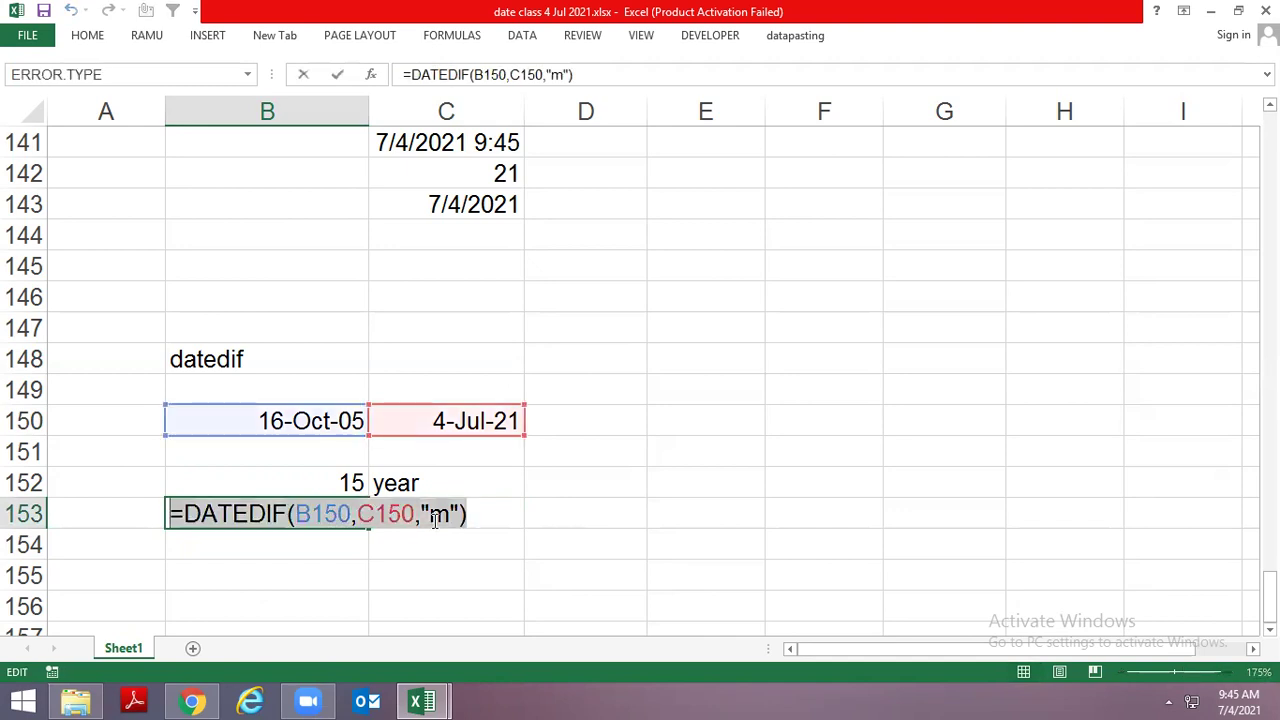
key("Return")
type("=DATEDIF(B150,C150,\"m\")")
key("F2")
key("Left")
key("Left")
key("BackSpace")
type("d")
key("Tab")
type("days")
key("Return")
Step: Apply all borders to the two date cells B150:C150
key("Left")
key("Up")
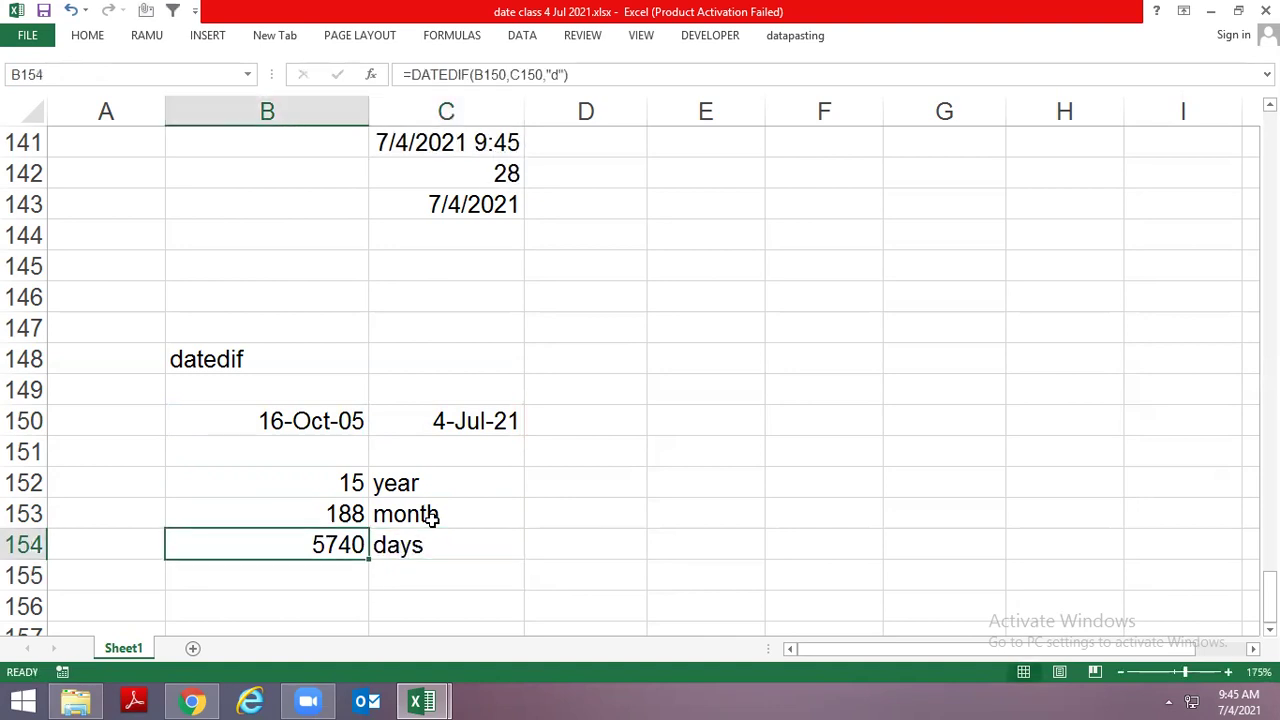
key("Up")
key("Up")
key("Down")
key("Up")
key("Up")
key("shift+Right")
key("Left")
key("Right")
key("shift+Right")
key("alt")
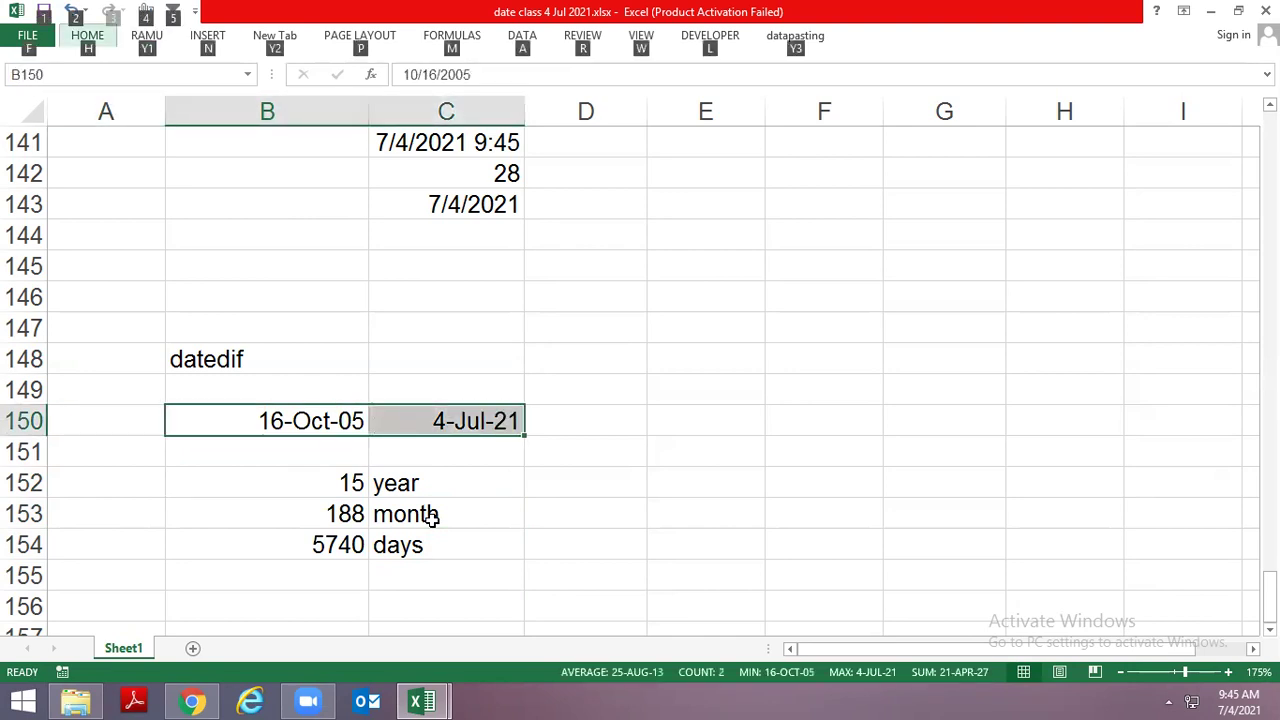
key("h")
key("b")
key("a")
Step: Review the two dates in row 150 and the year, month and days results in B152:C154
key("Left")
key("Up")
key("Right")
key("Down")
key("Right")
key("Left")
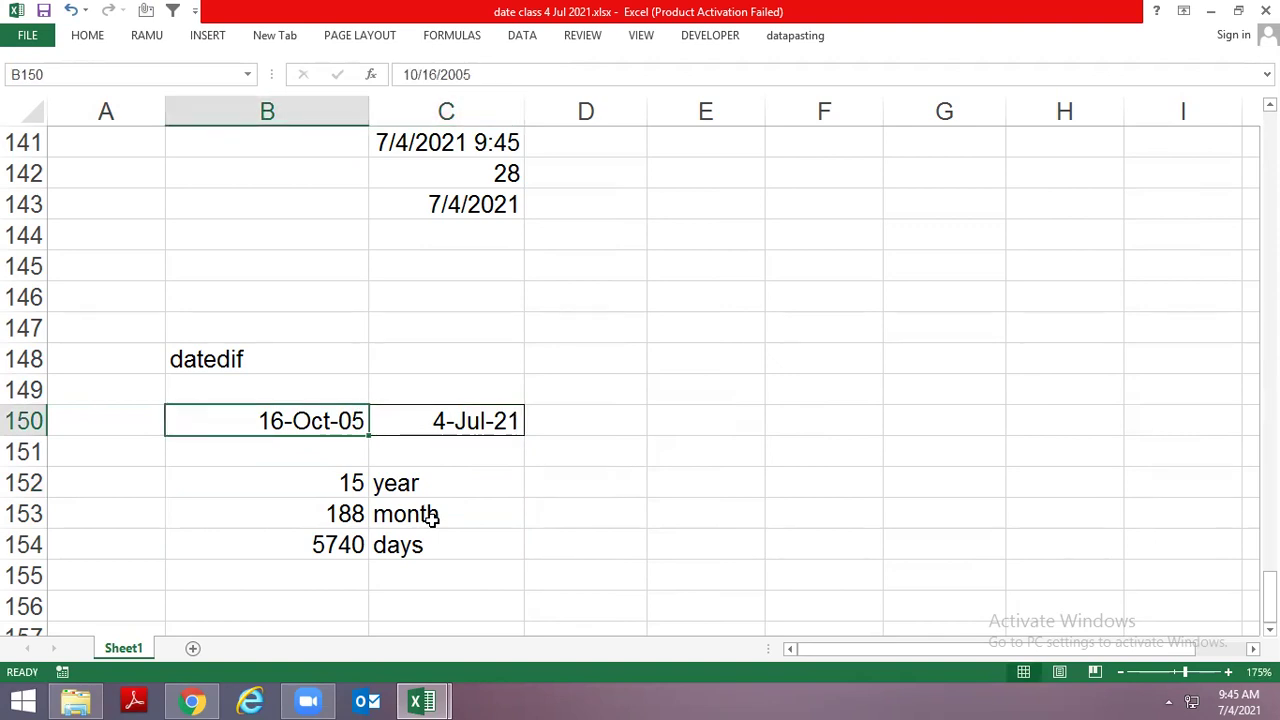
key("shift+Right")
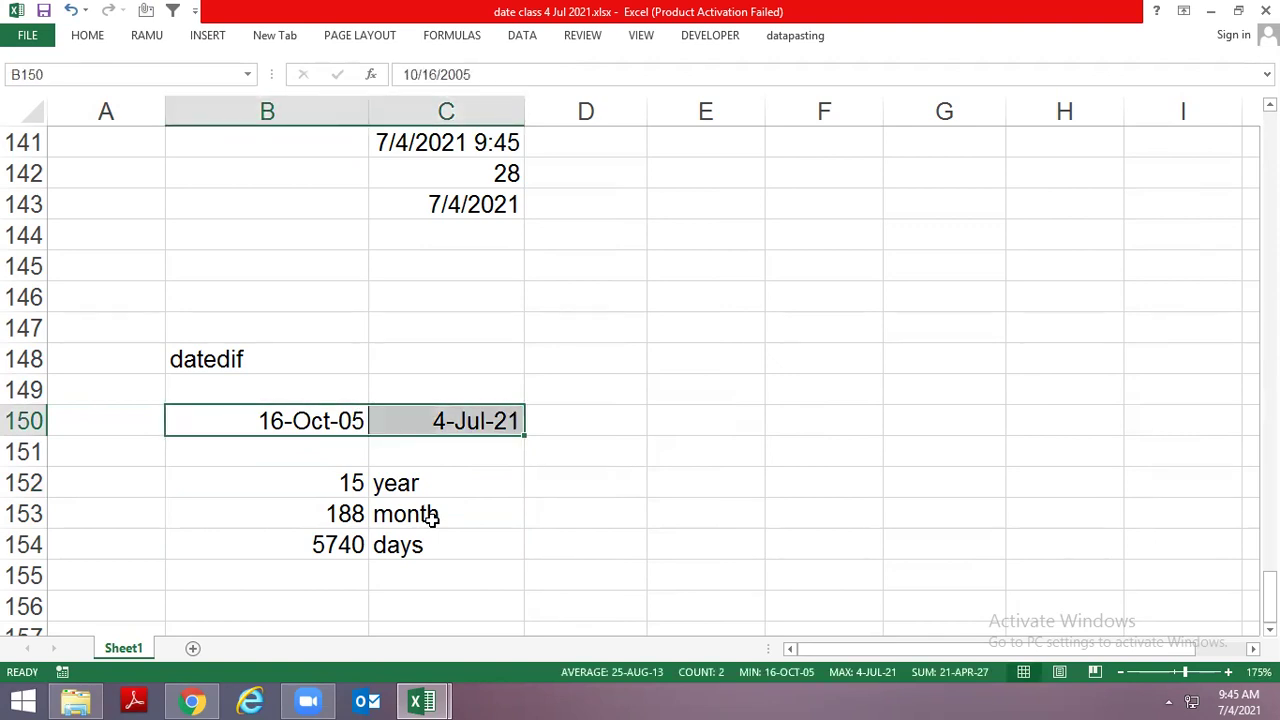
key("Down")
key("Down")
key("Right")
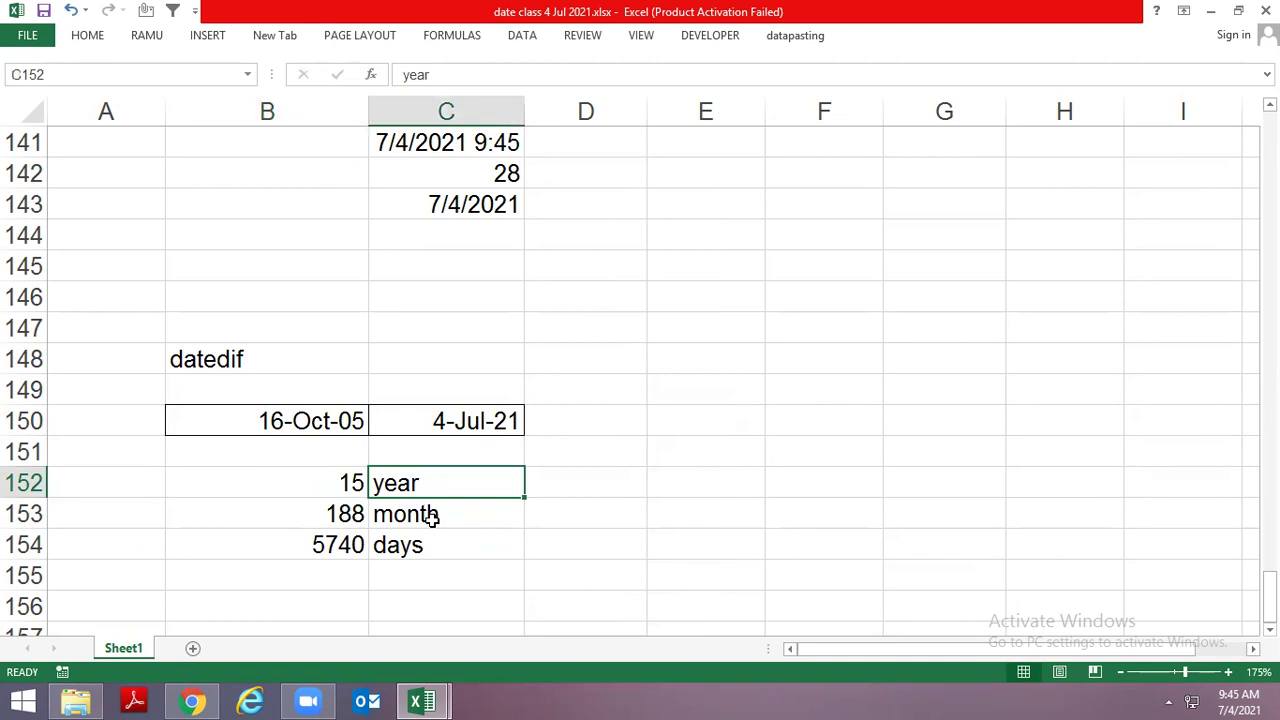
key("Left")
key("Down")
key("Right")
key("Left")
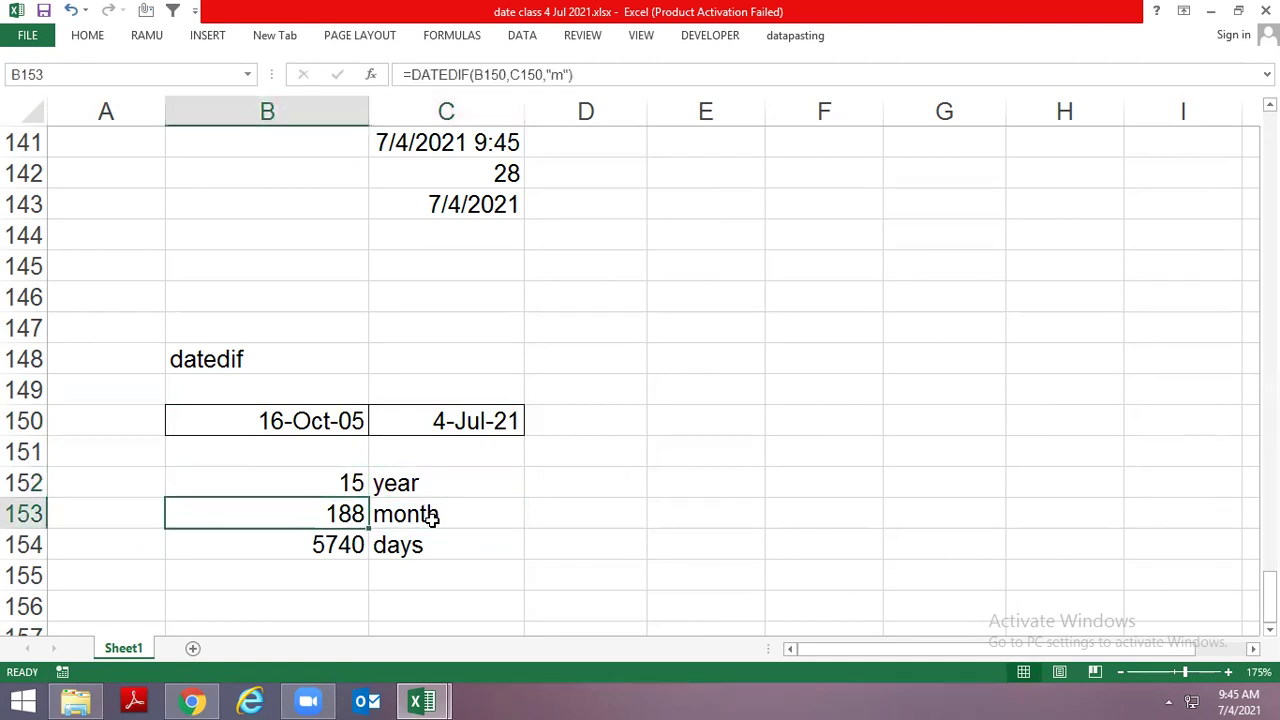
key("shift+Right")
key("Up")
key("Down")
key("Down")
key("Right")
key("Left")
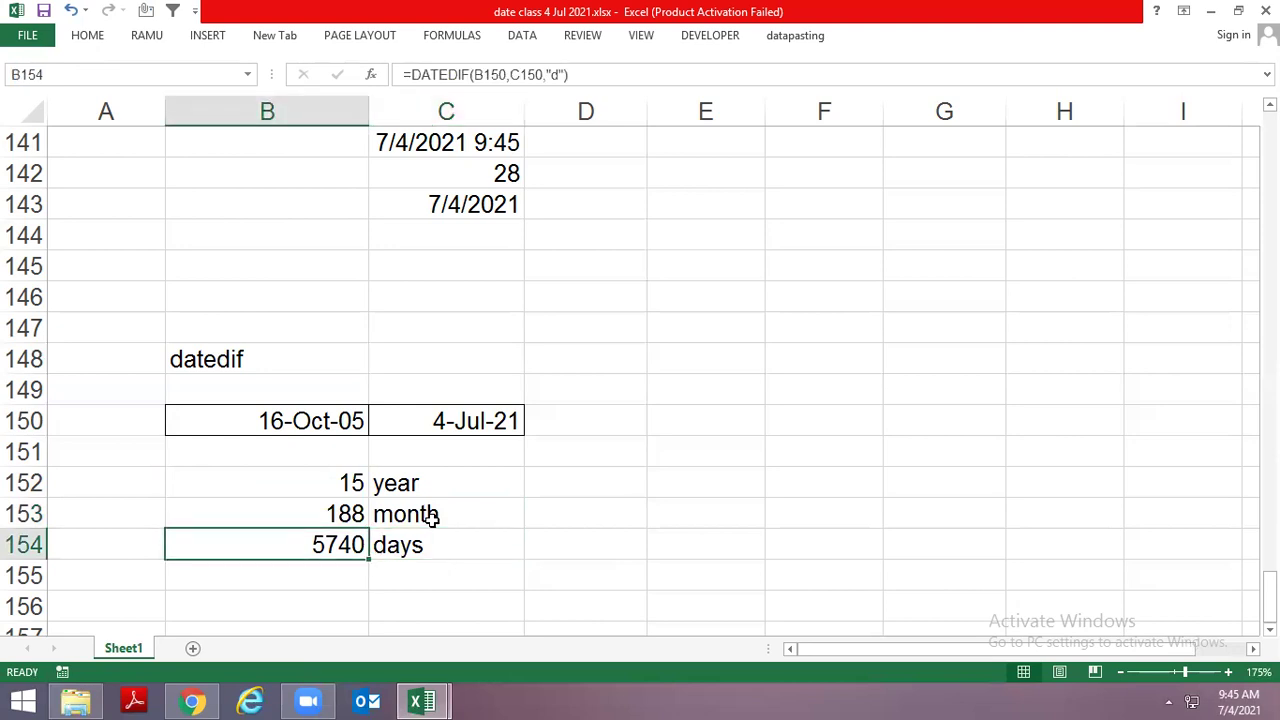
key("Up")
key("Up")
key("Up")
key("Up")
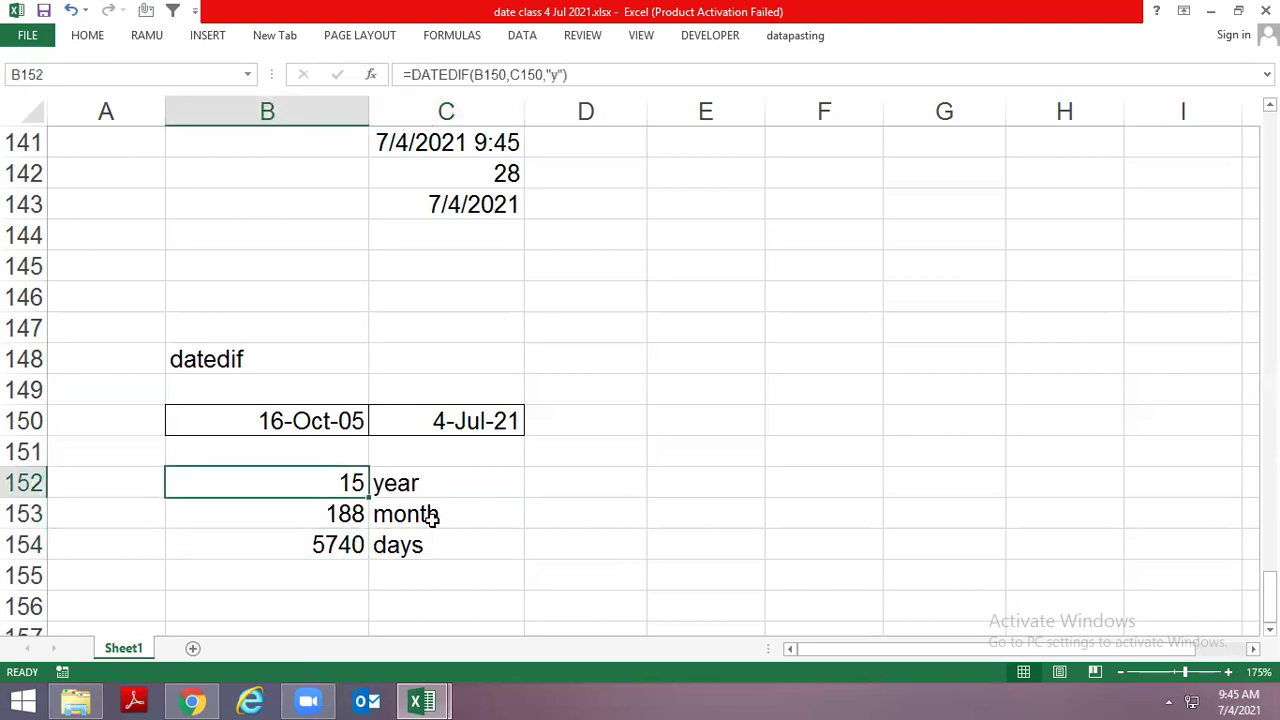
key("Right")
key("Right")
key("Right")
key("Right")
key("Right")
key("Right")
key("Right")
key("Right")
key("Right")
key("Right")
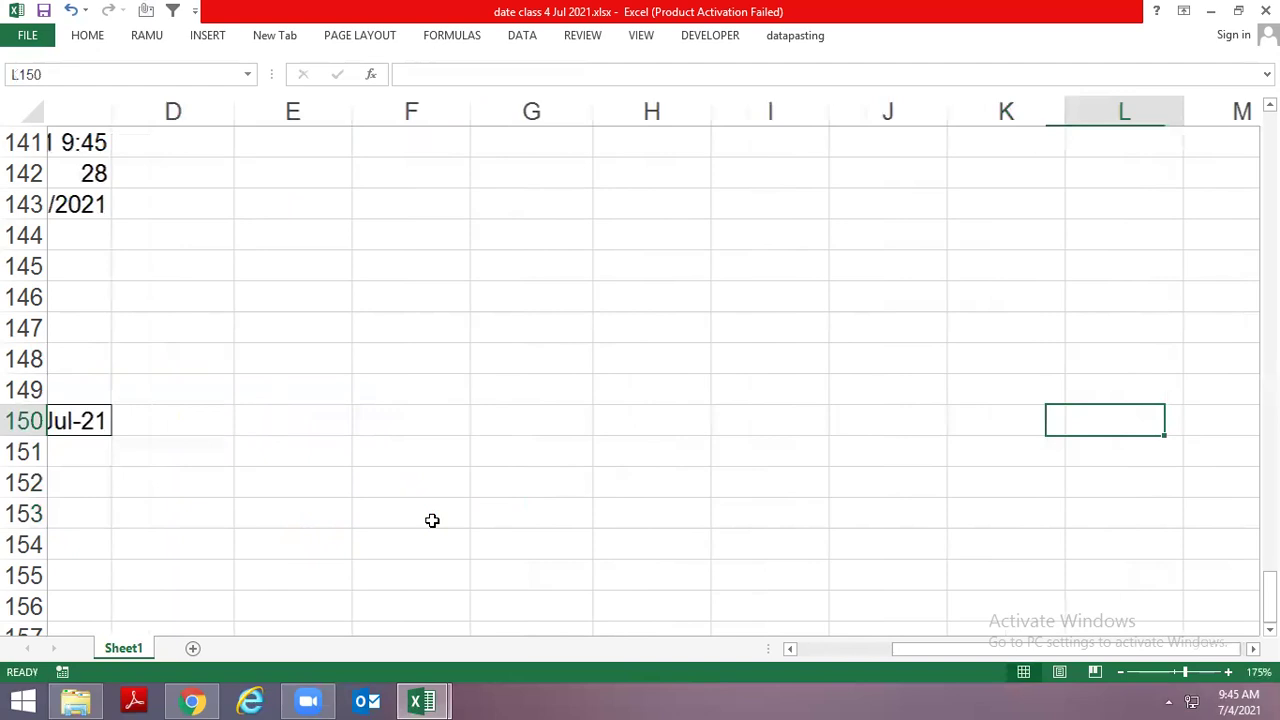
key("Left")
key("Left")
key("Left")
key("Left")
key("Left")
key("Left")
key("Left")
key("Left")
key("Left")
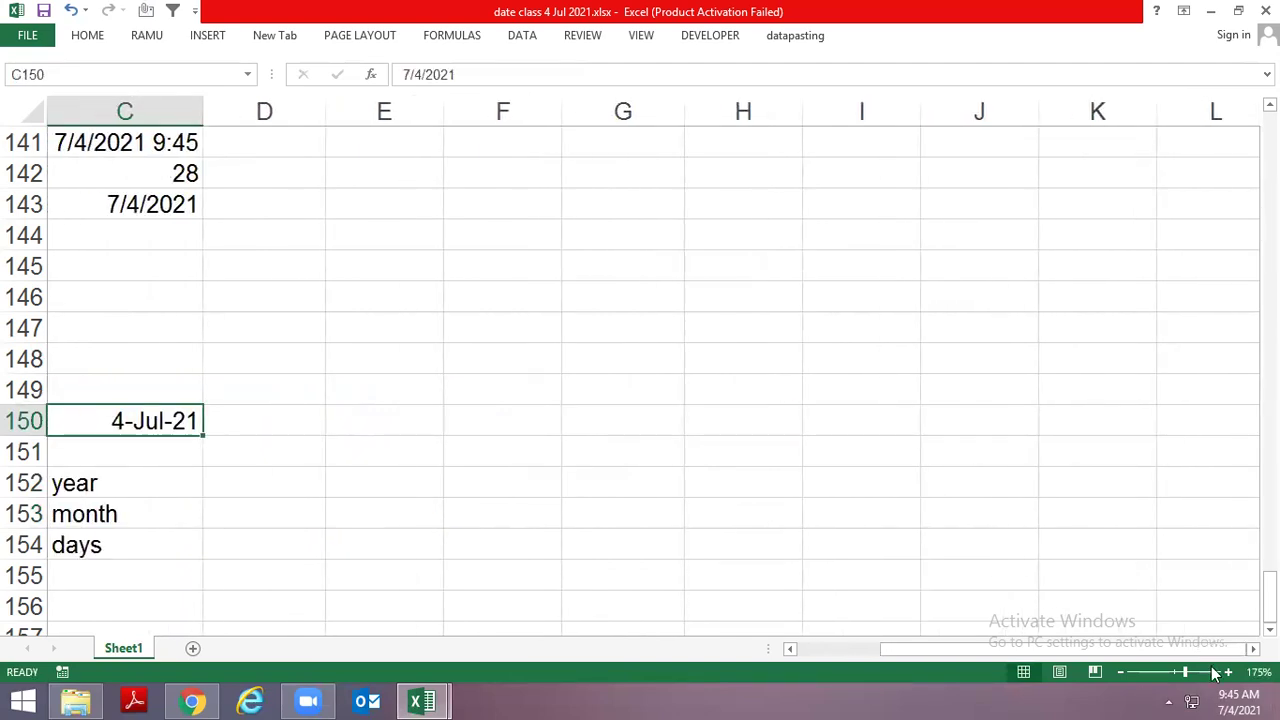
Step: Enter =DATEDIF(B150,C150,"y") in E150 to calculate the complete years between the two dates
left_click(1213, 673)
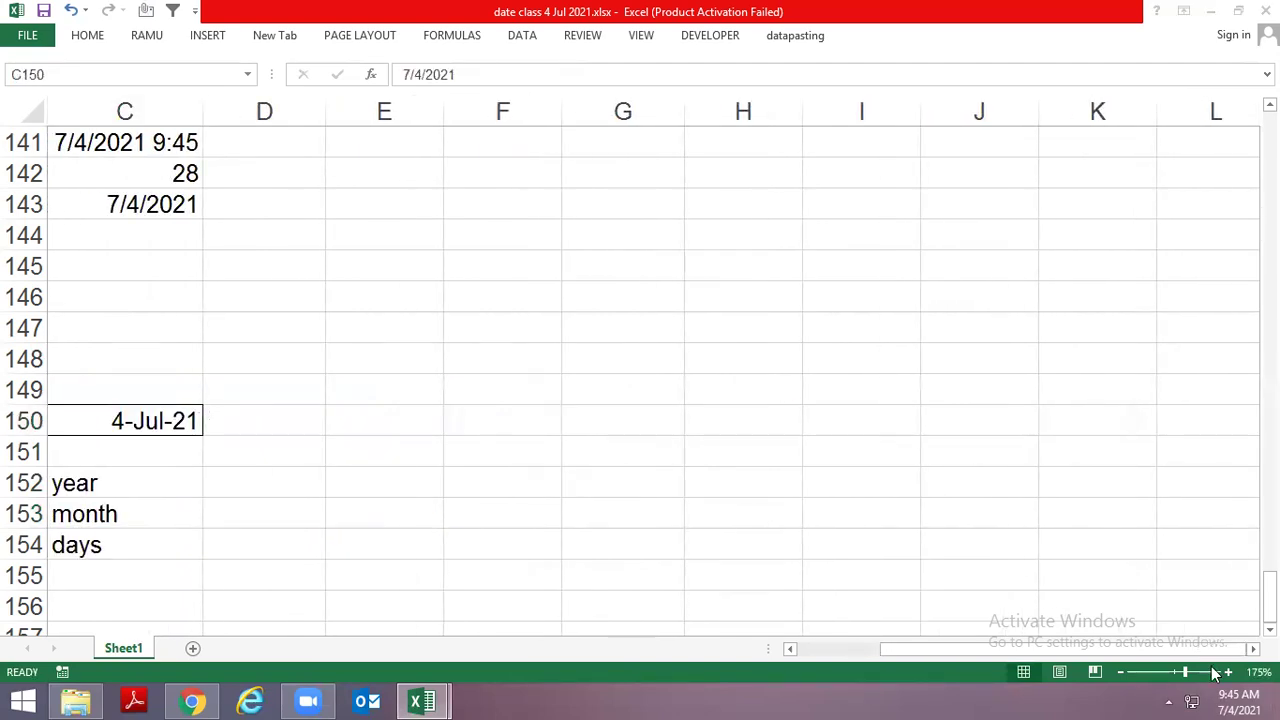
key("Left")
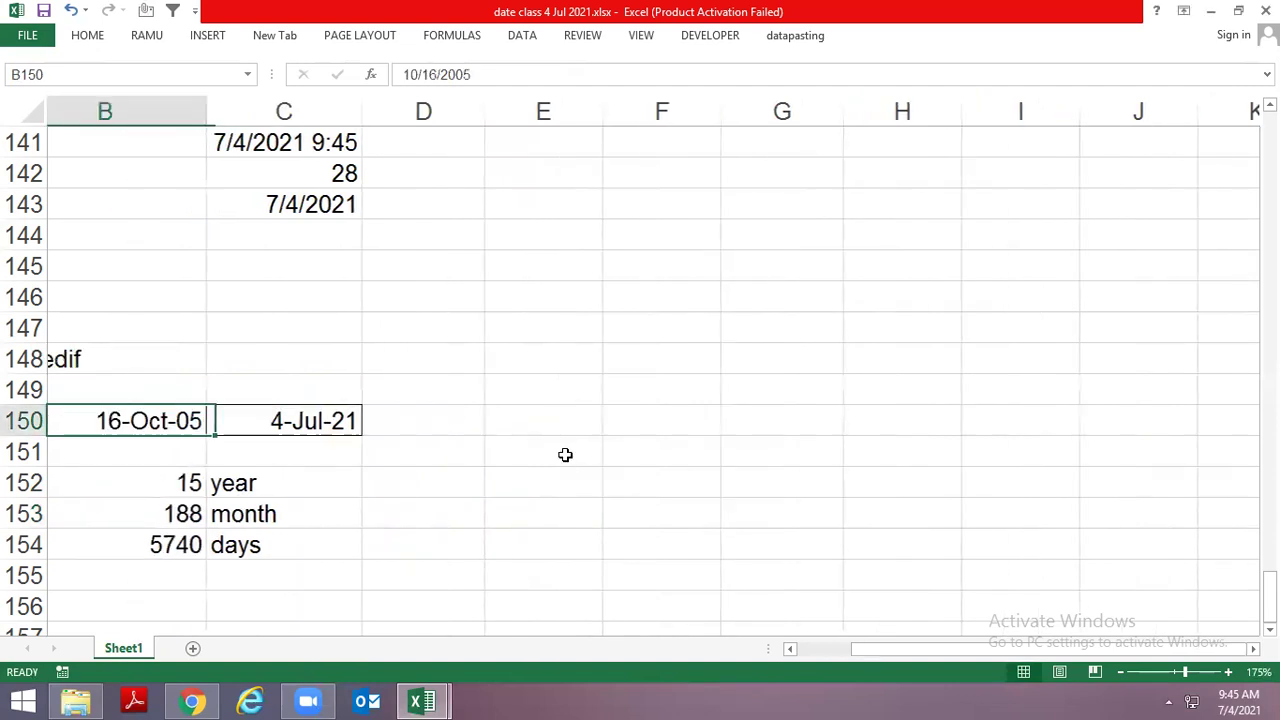
key("Right")
key("Right")
key("Right")
type("=d")
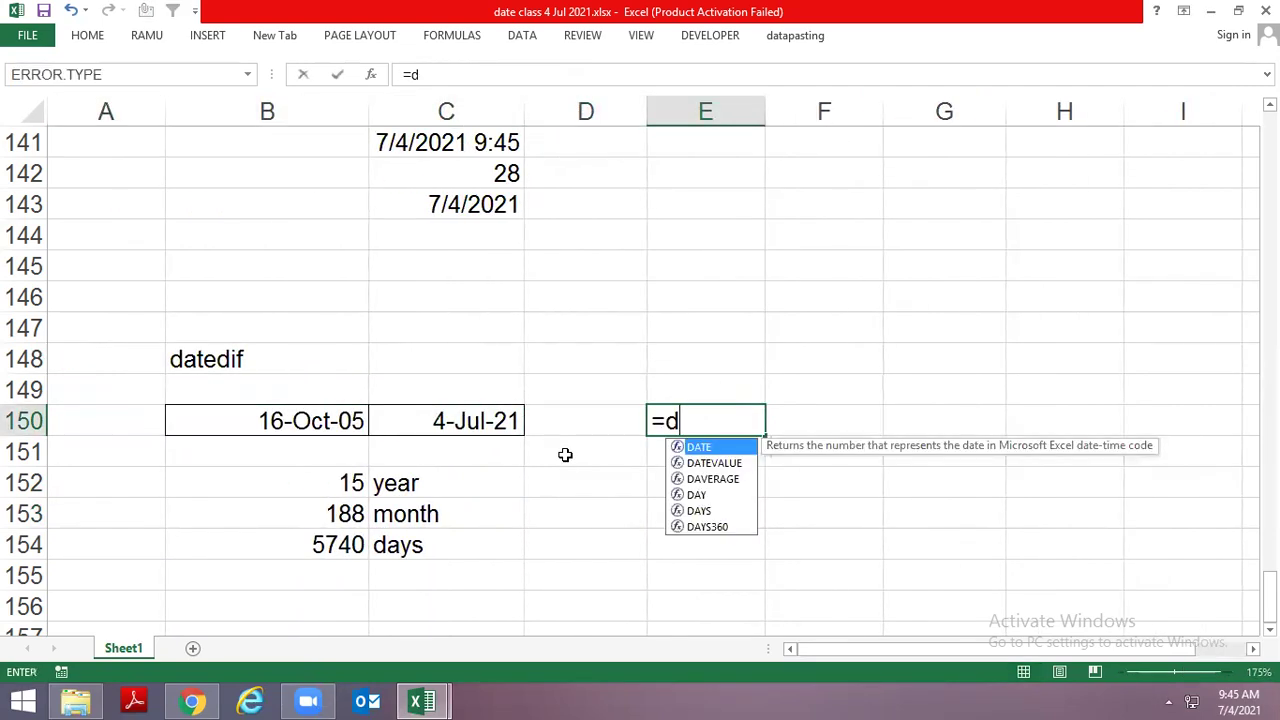
type("atedif(")
key("Left")
key("Left")
key("Left")
type(",")
key("Left")
key("Left")
type(",\"y\"")
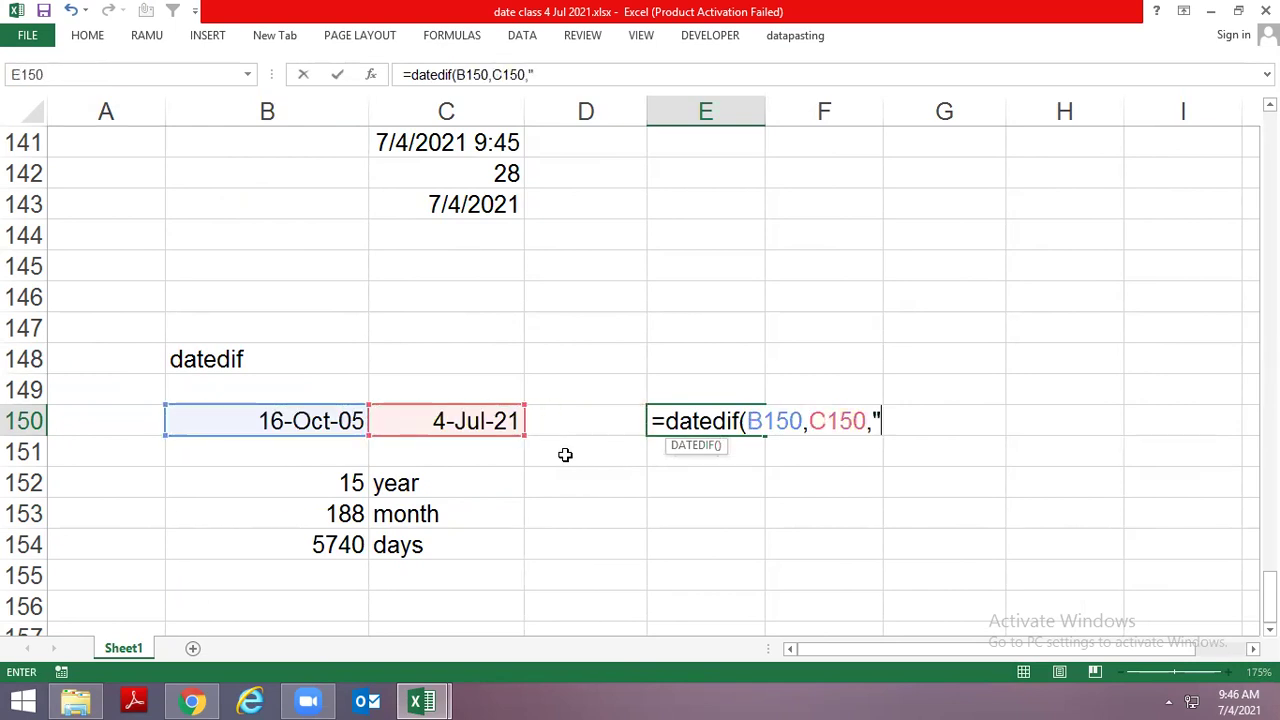
key("Return")
Step: Reuse the E150 formula in E151 with the unit changed to "ym"
key("Up")
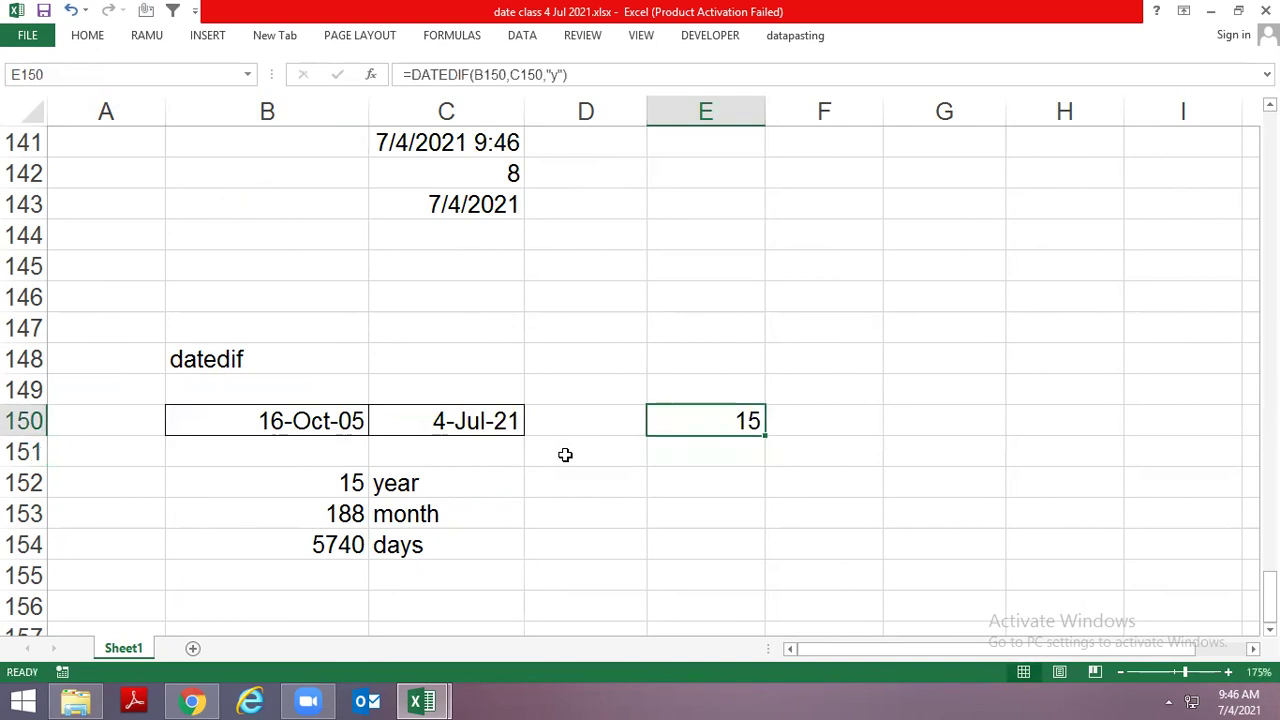
key("F2")
key("shift+Home")
key("ctrl+c")
key("Return")
key("ctrl+v")
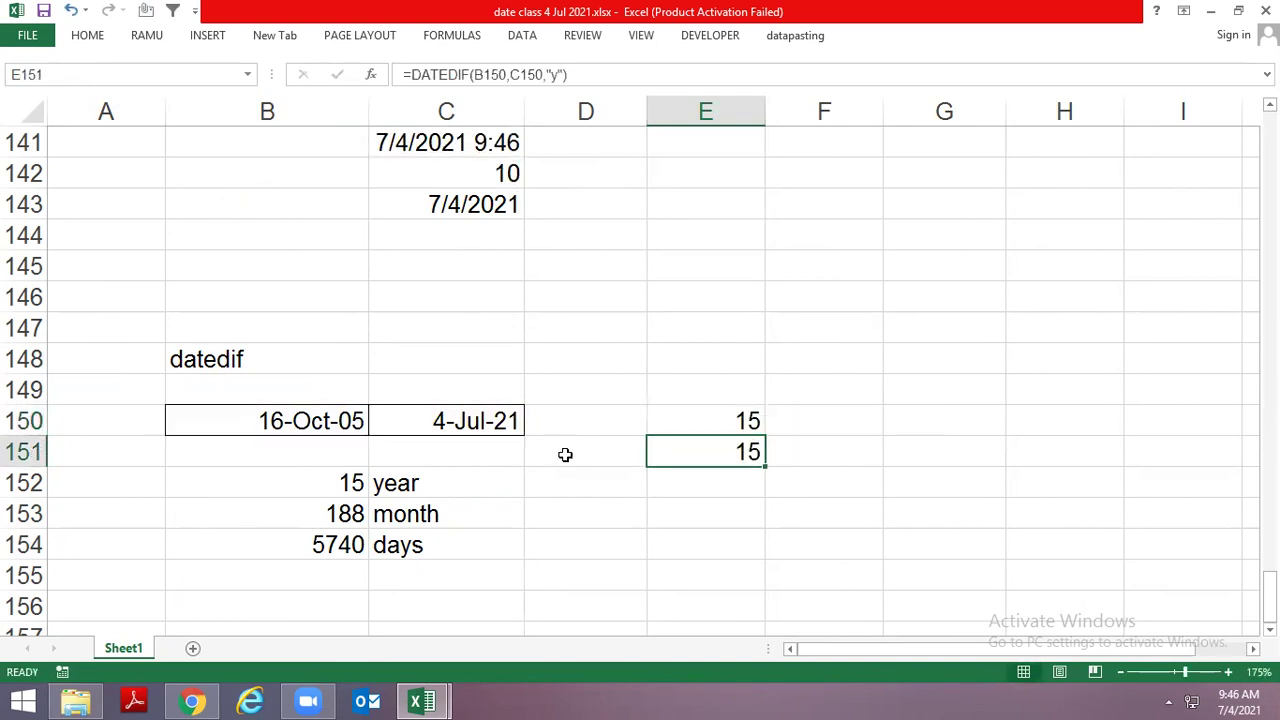
key("F2")
key("Left")
key("Left")
type("m")
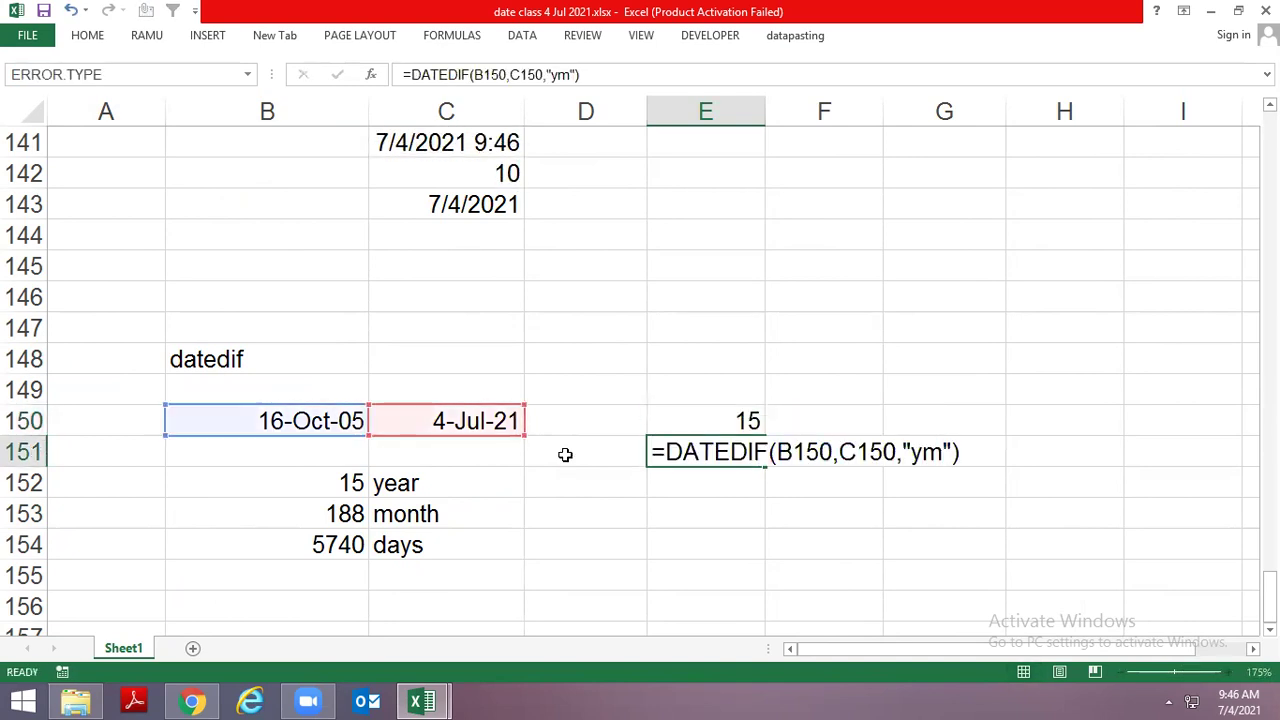
key("Return")
Step: Reuse the same DATEDIF formula in E152 with the unit changed to "md"
key("ctrl+v")
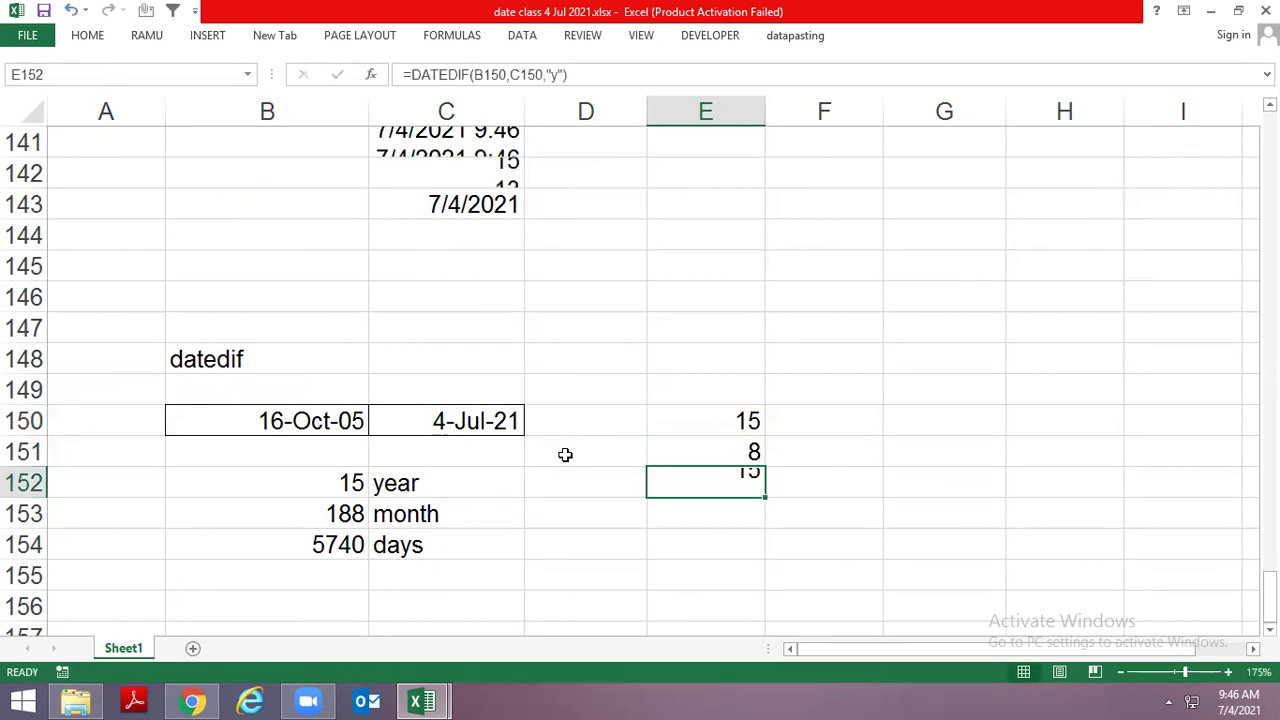
key("F2")
key("Left")
key("Left")
key("BackSpace")
type("md")
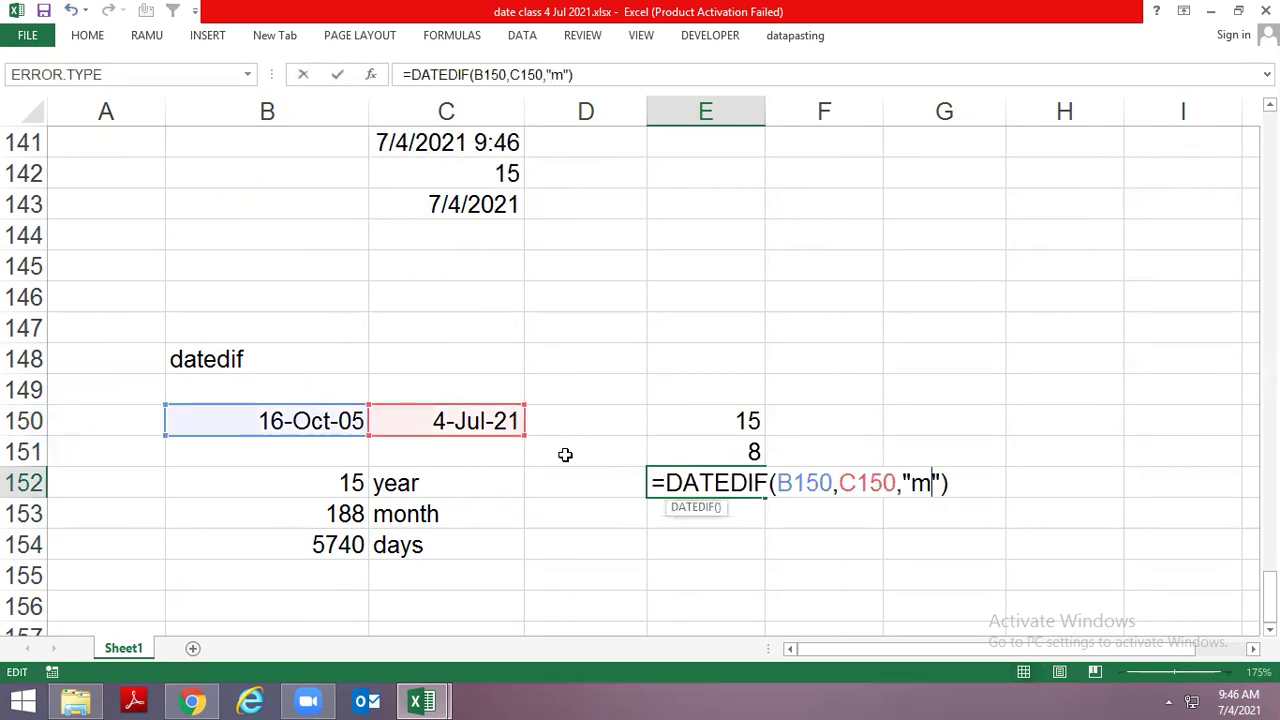
key("Return")
Step: Label the results in F150:F152 as "year", "month" and "day"
key("Up")
key("Up")
key("Right")
key("Up")
type("year")
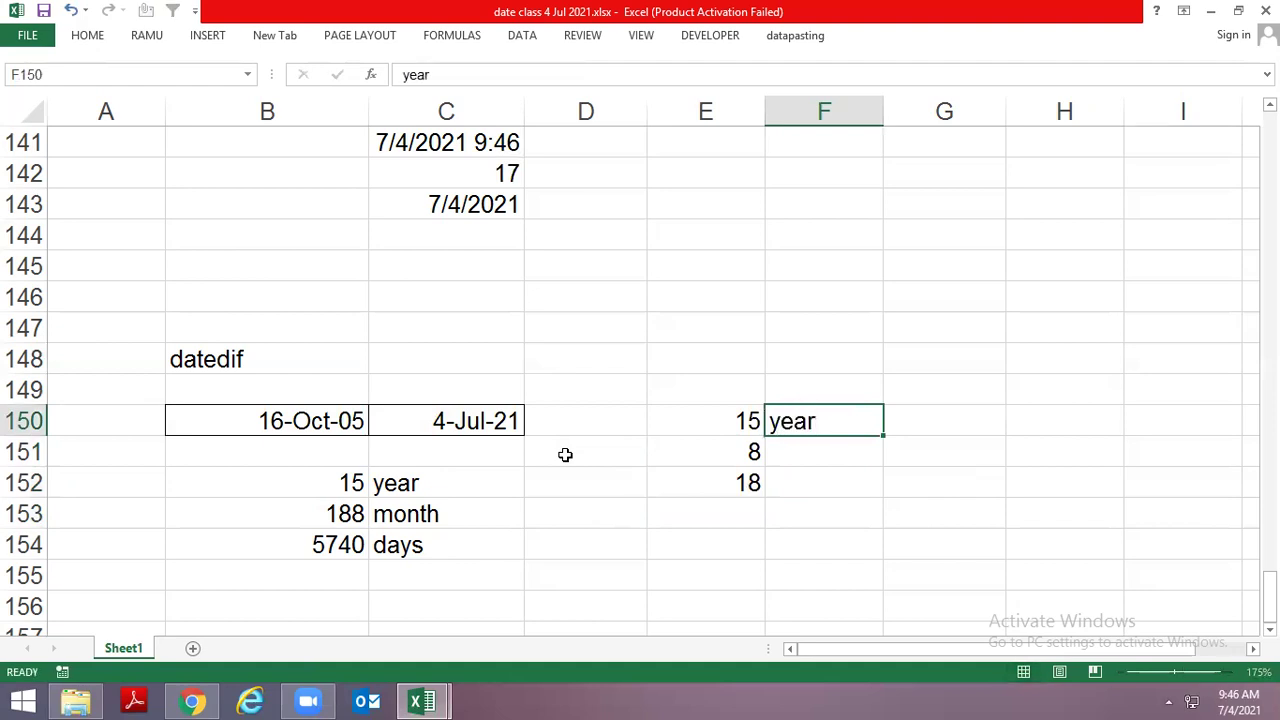
key("Return")
type("month")
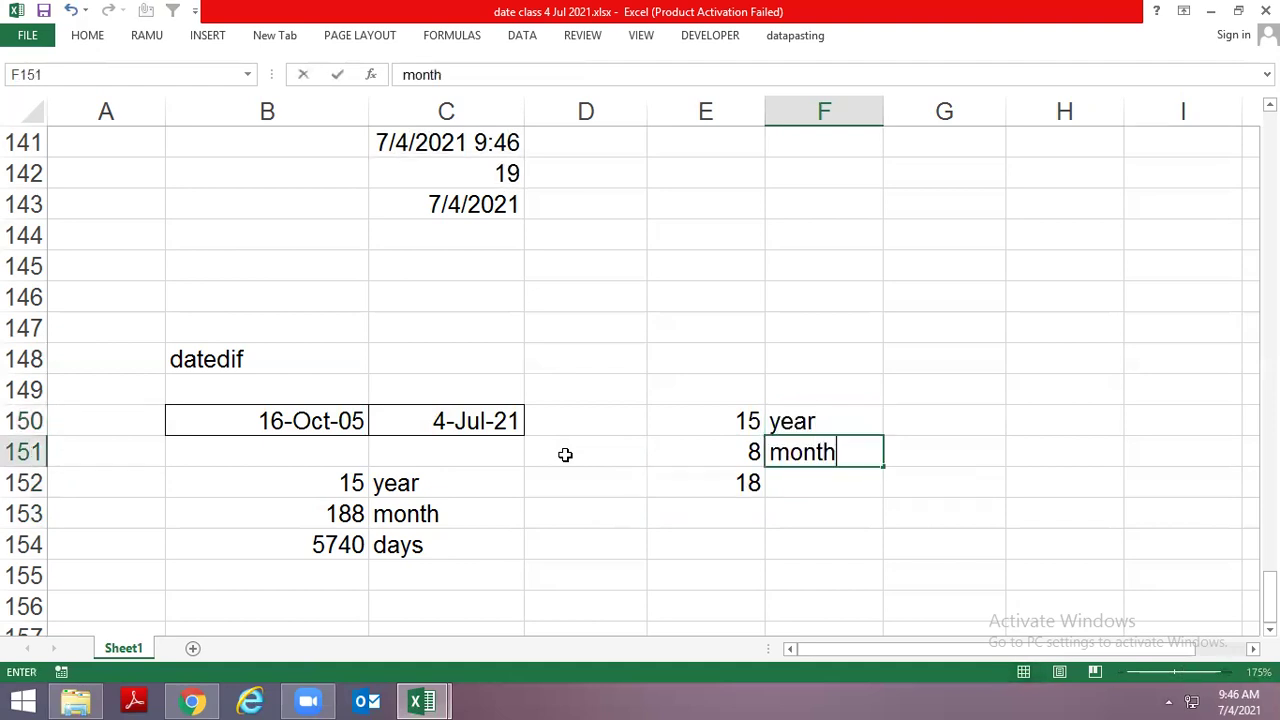
key("Return")
type("day")
key("Return")
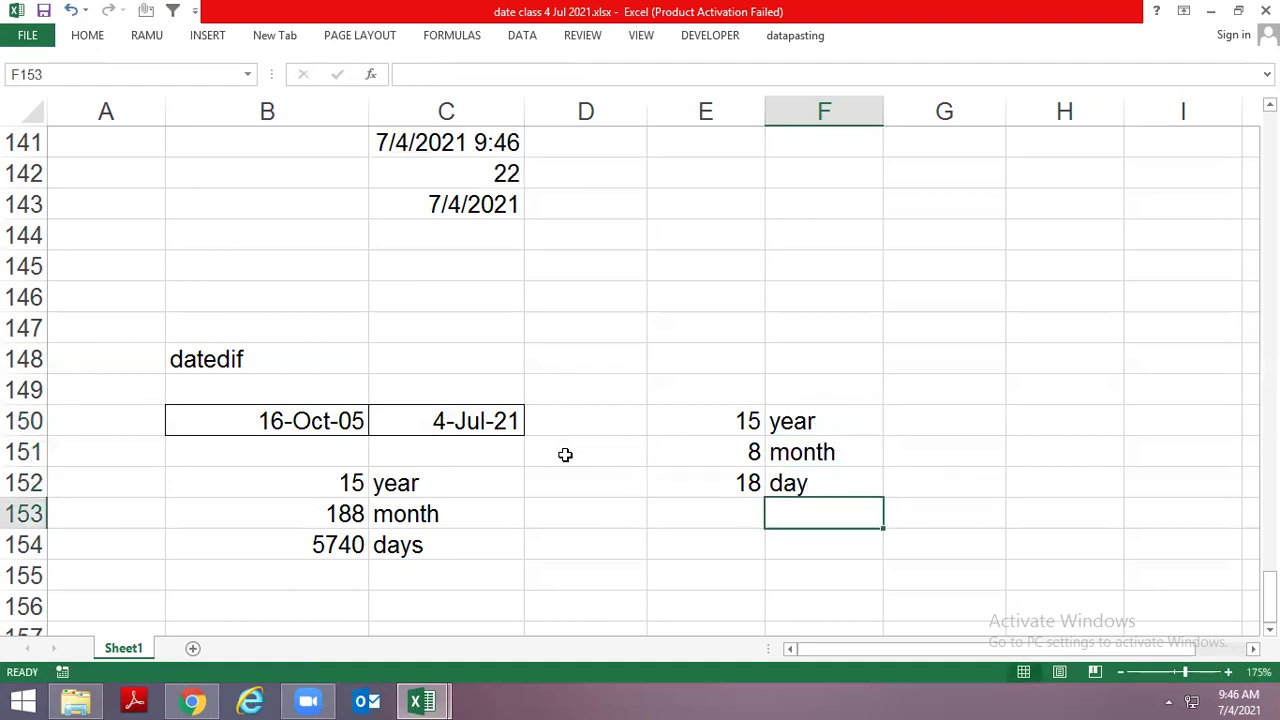
Step: Review the two dates in row 150 and the "y", "ym" and "md" results in E150:E152
key("Up")
key("Up")
key("Left")
key("Left")
key("Left")
key("Left")
key("Up")
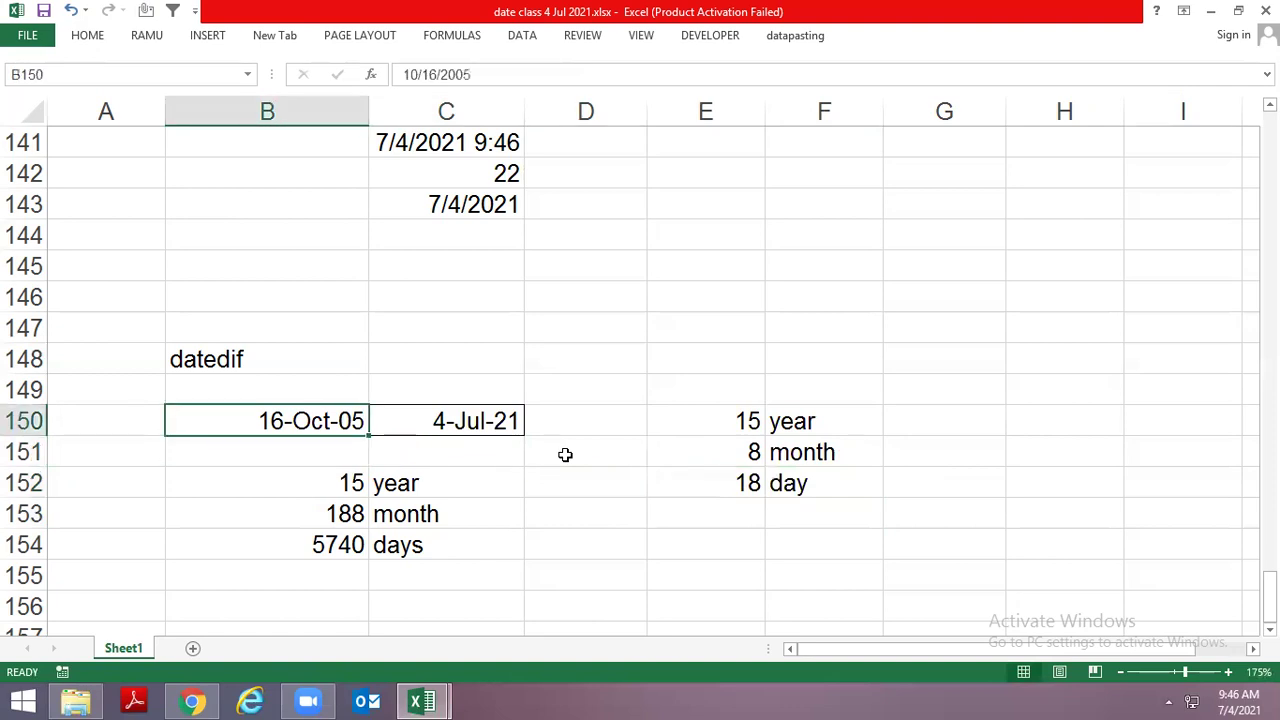
key("Right")
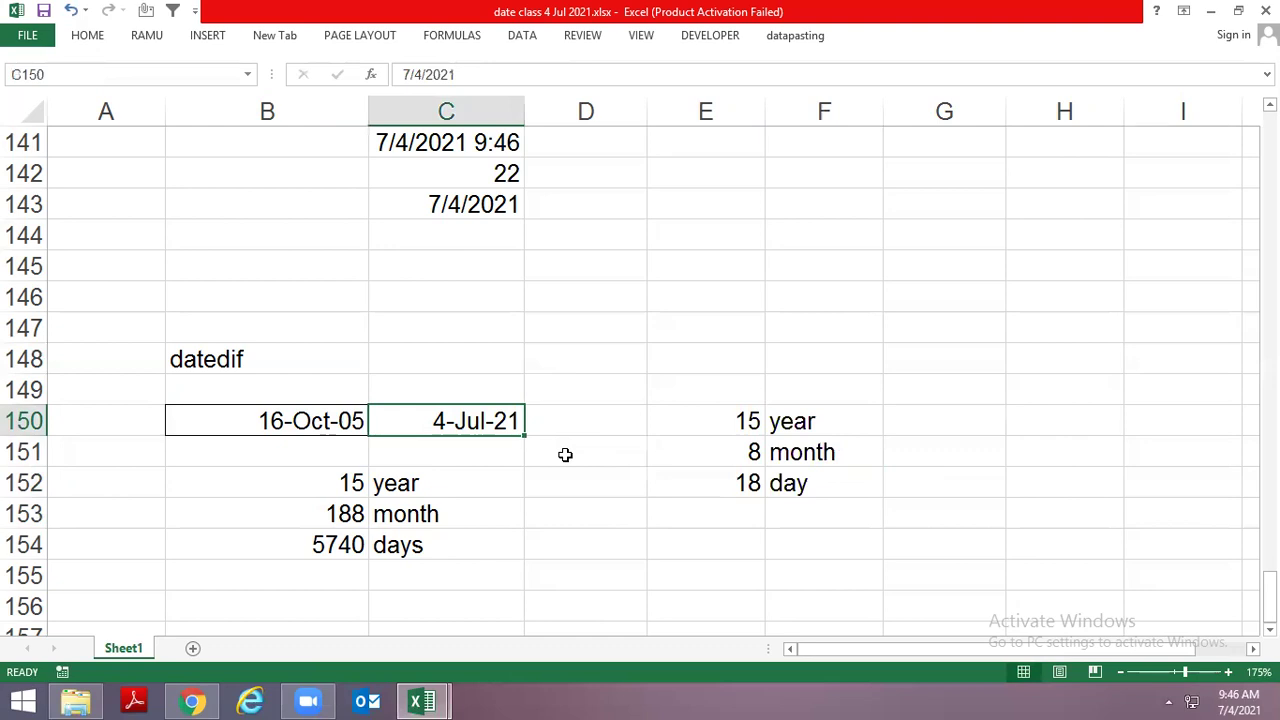
key("Right")
key("Right")
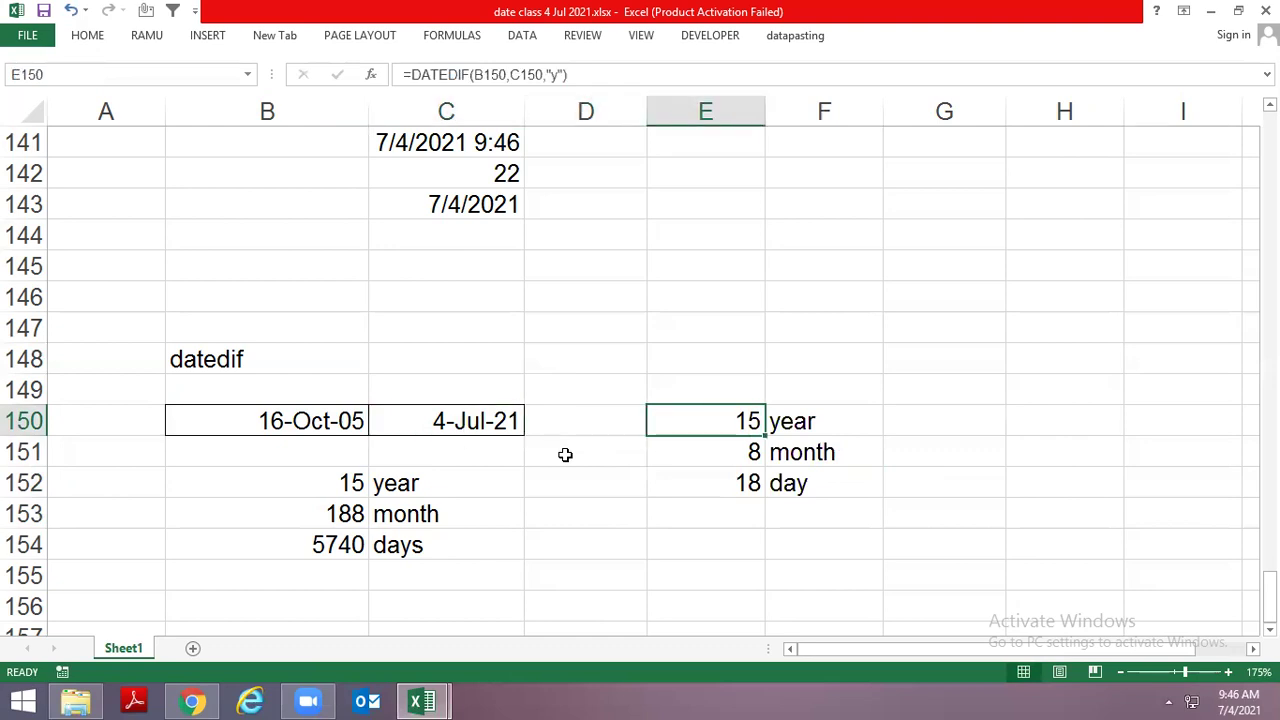
key("Down")
key("Down")
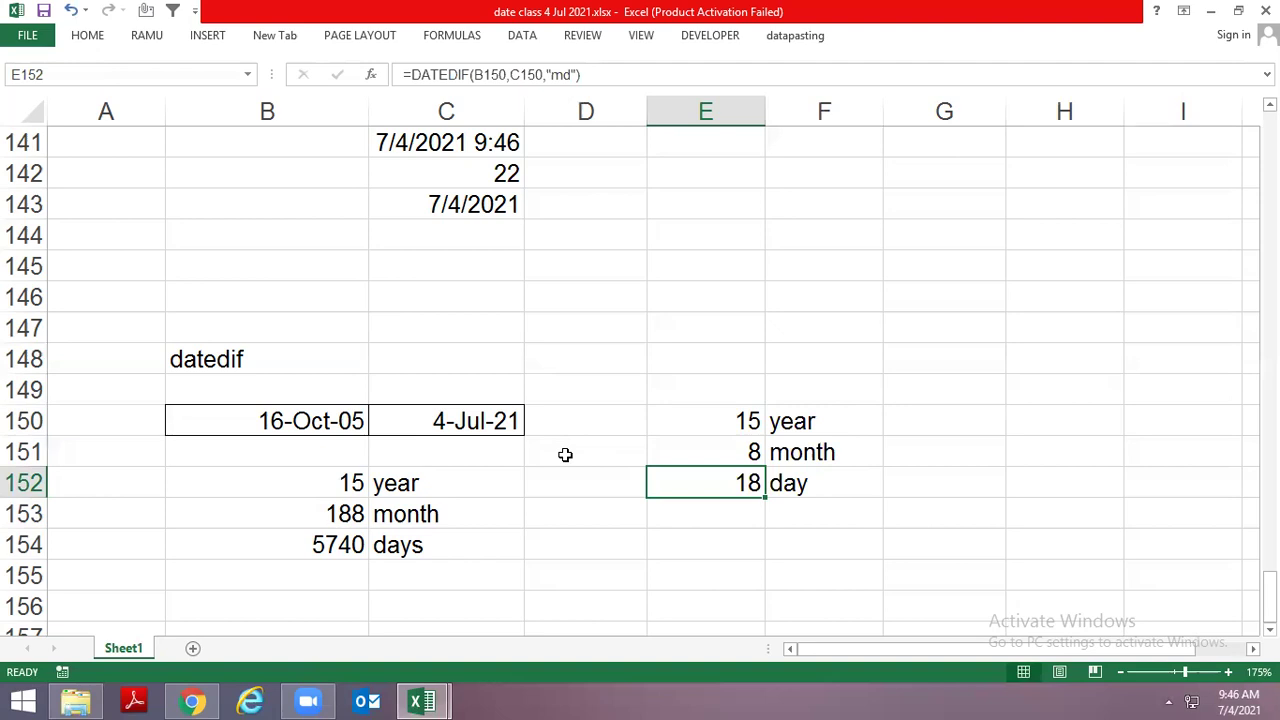
key("Up")
key("Up")
key("Up")
key("Up")
key("Left")
type("=timed")
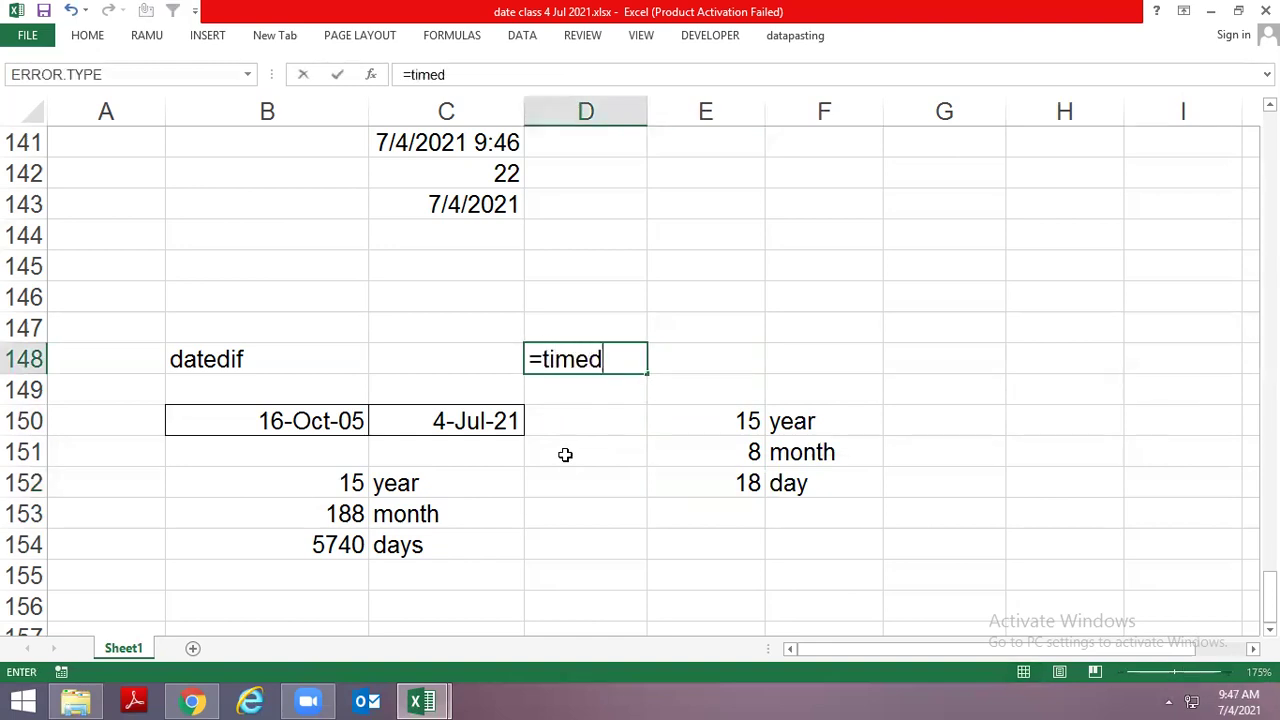
key("BackSpace")
key("Escape")
key("Escape")
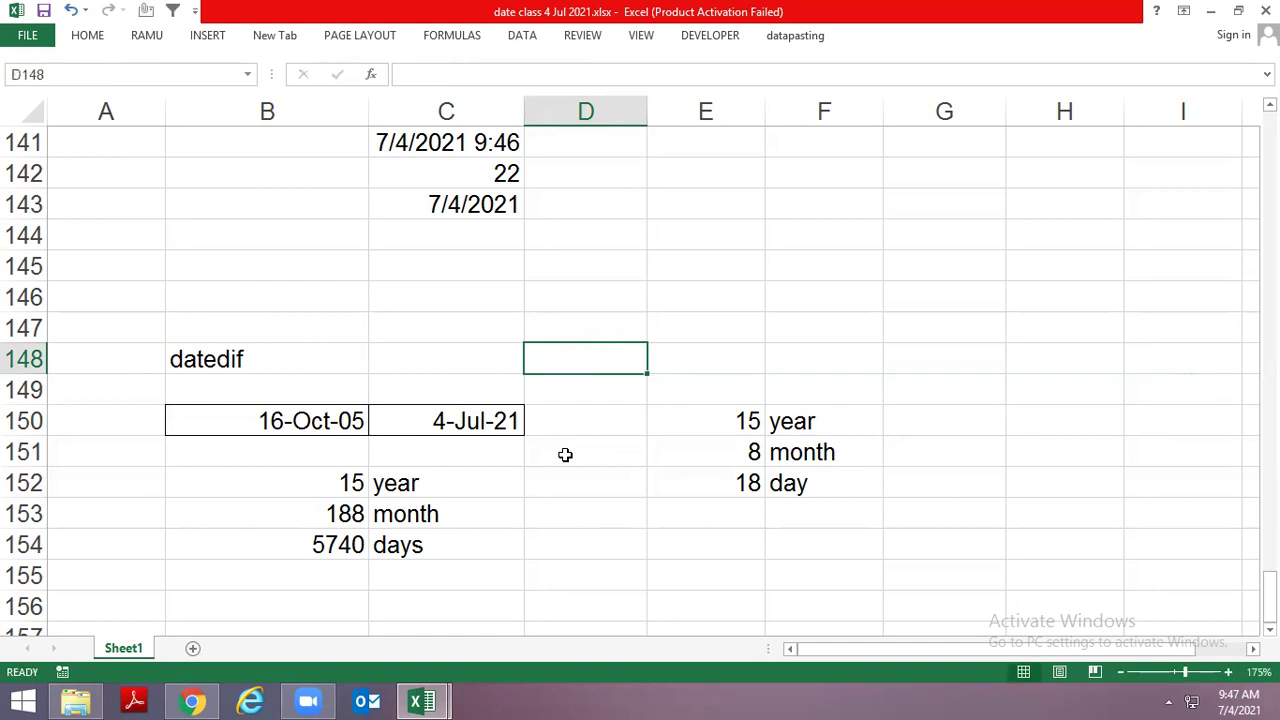
key("Down")
key("Down")
key("Down")
key("Up")
key("Left")
key("Left")
key("Left")
key("Right")
key("Right")
key("Right")
key("Right")
key("Right")
key("Left")
key("Left")
key("Left")
key("Left")
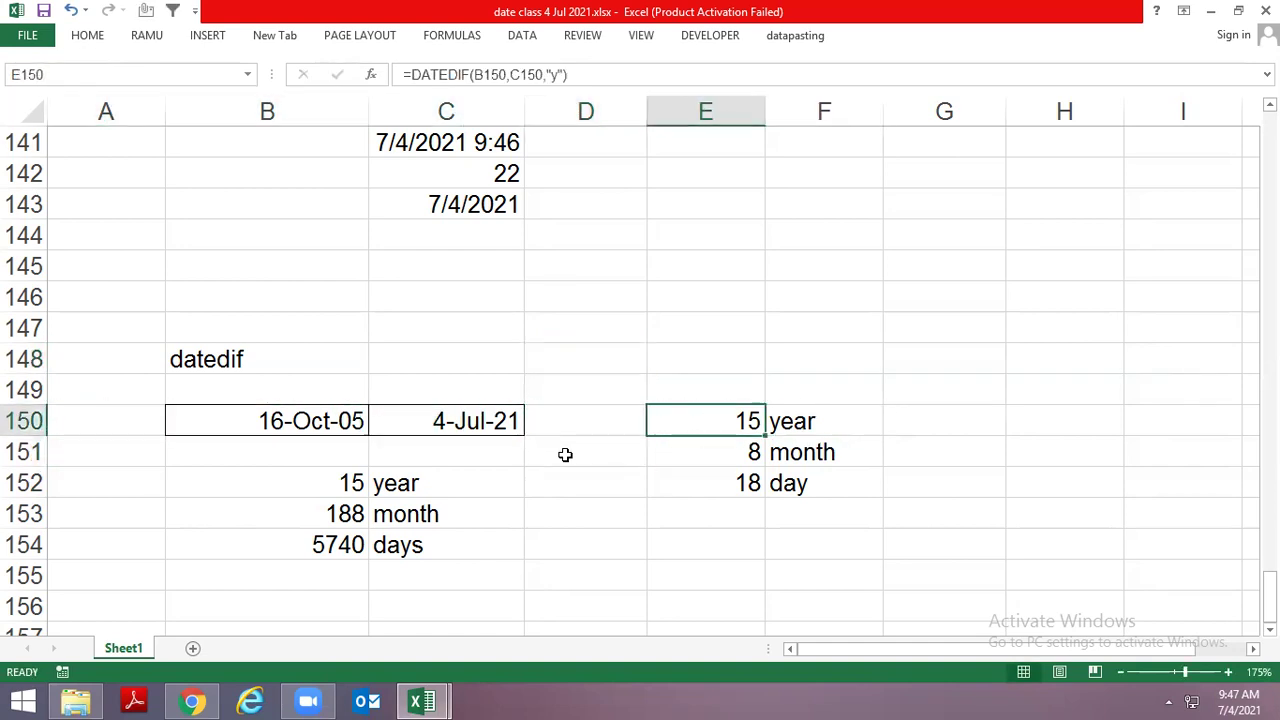
Step: Switch to the Date Assignment-1 workbook and examine the birthday, today and age in years columns on sheet 19
key("alt+Tab")
key("alt+Tab")
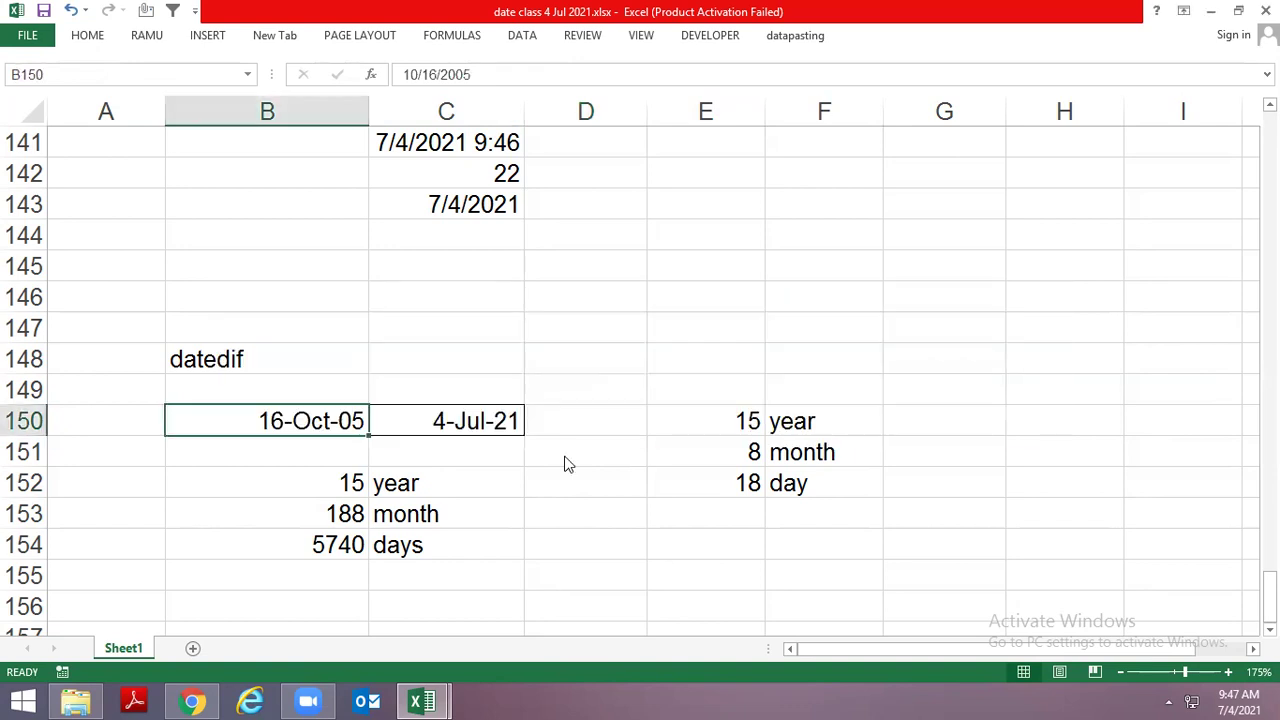
key("alt+Tab")
key("ctrl+Page_Up")
key("ctrl+Page_Down")
key("Left")
key("Up")
key("Down")
key("Right")
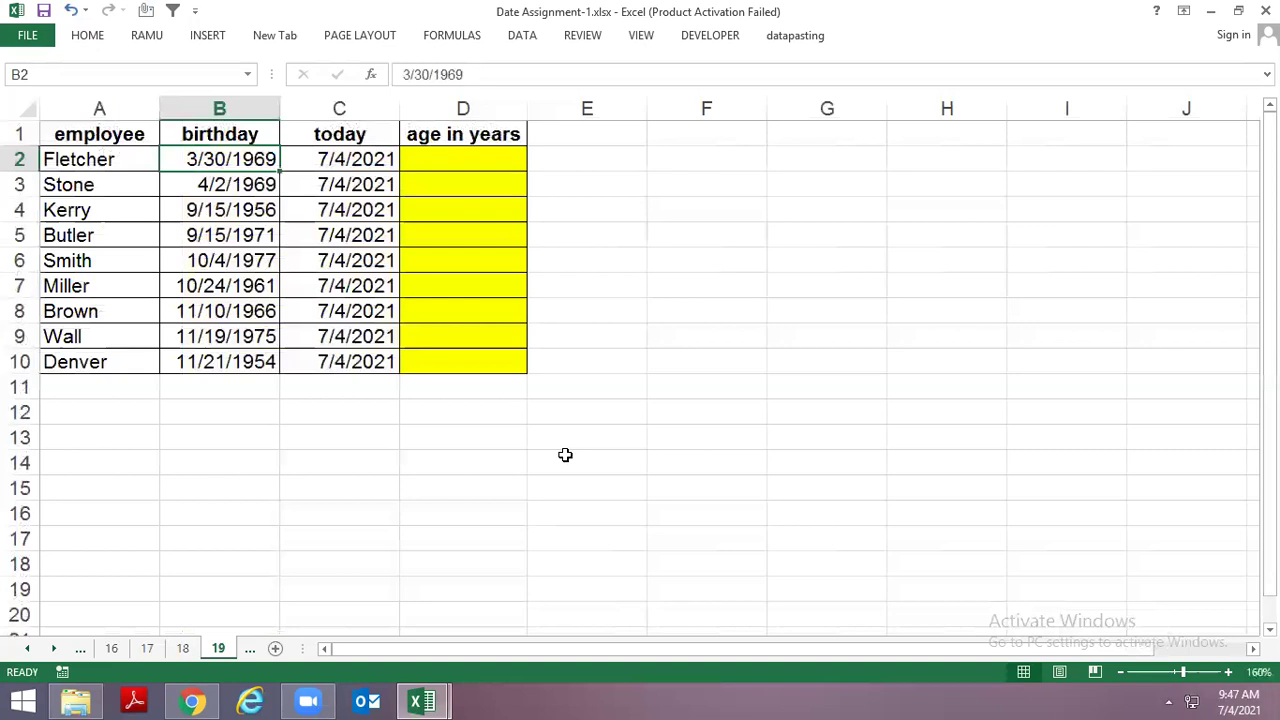
key("Right")
key("Right")
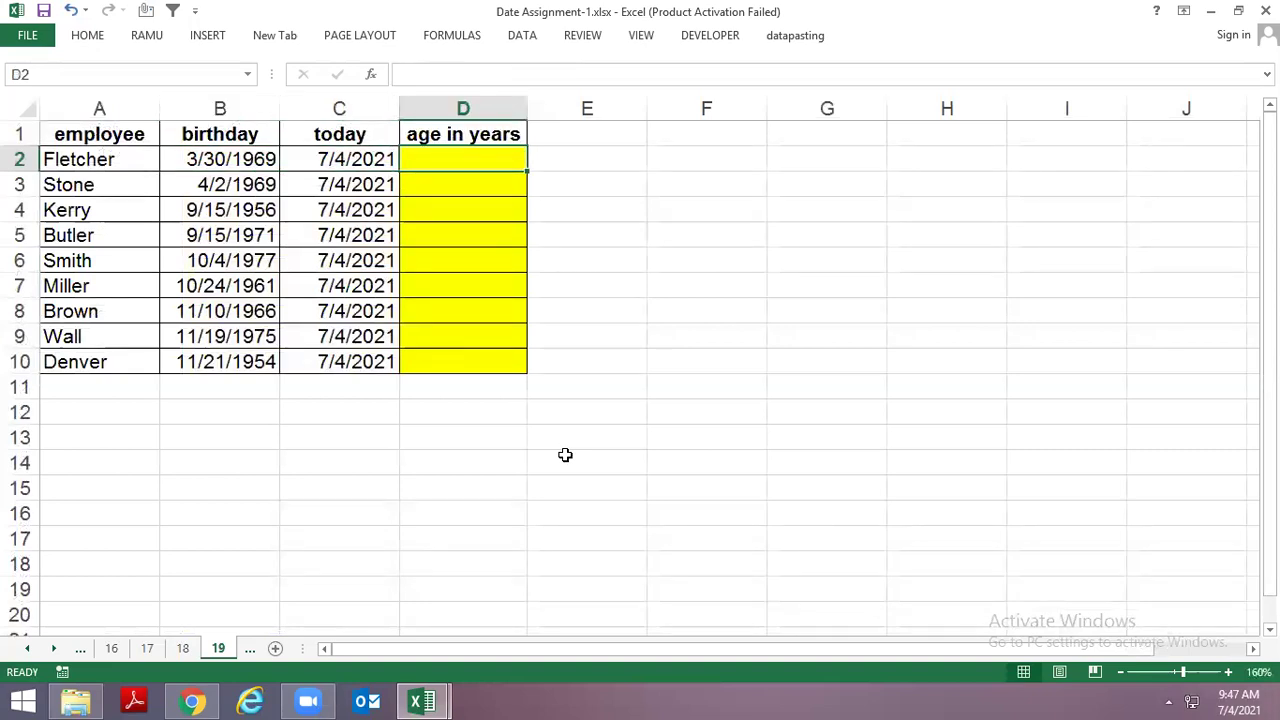
Step: Examine sheet 20's age in years, month and days column and the sample output format in E2
key("ctrl+Page_Down")
key("Up")
key("Right")
key("Down")
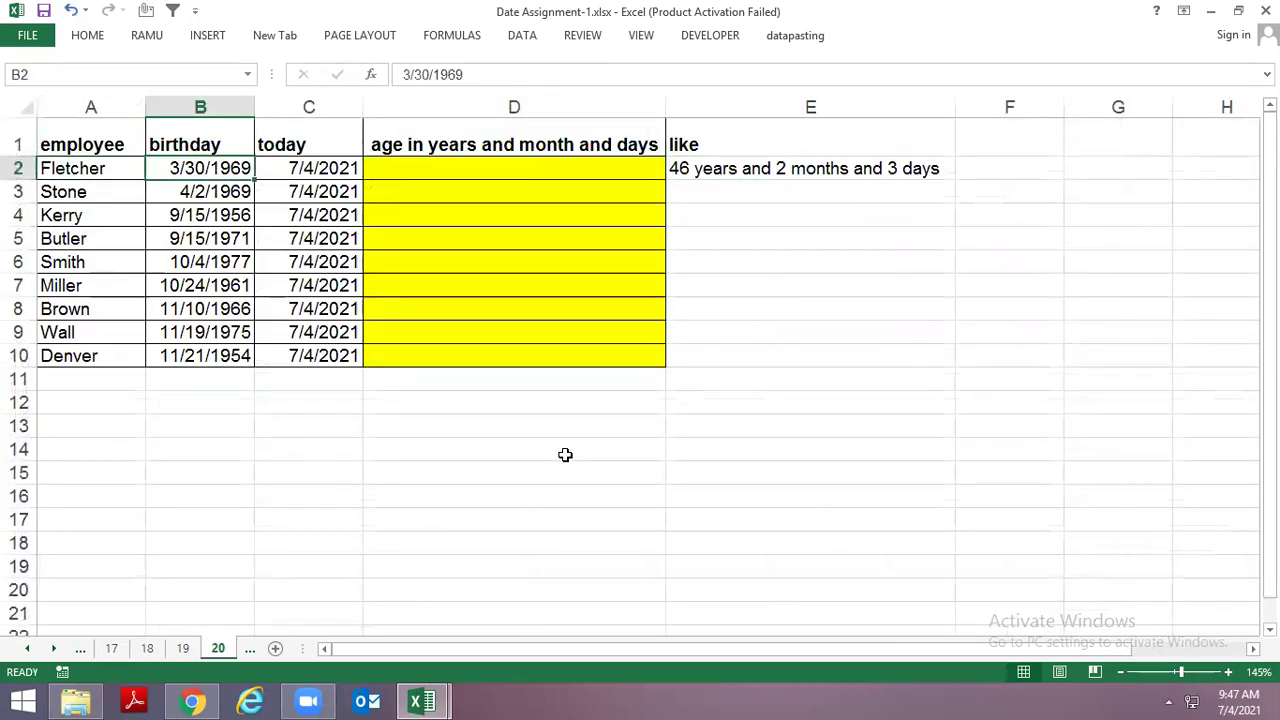
key("Right")
key("Right")
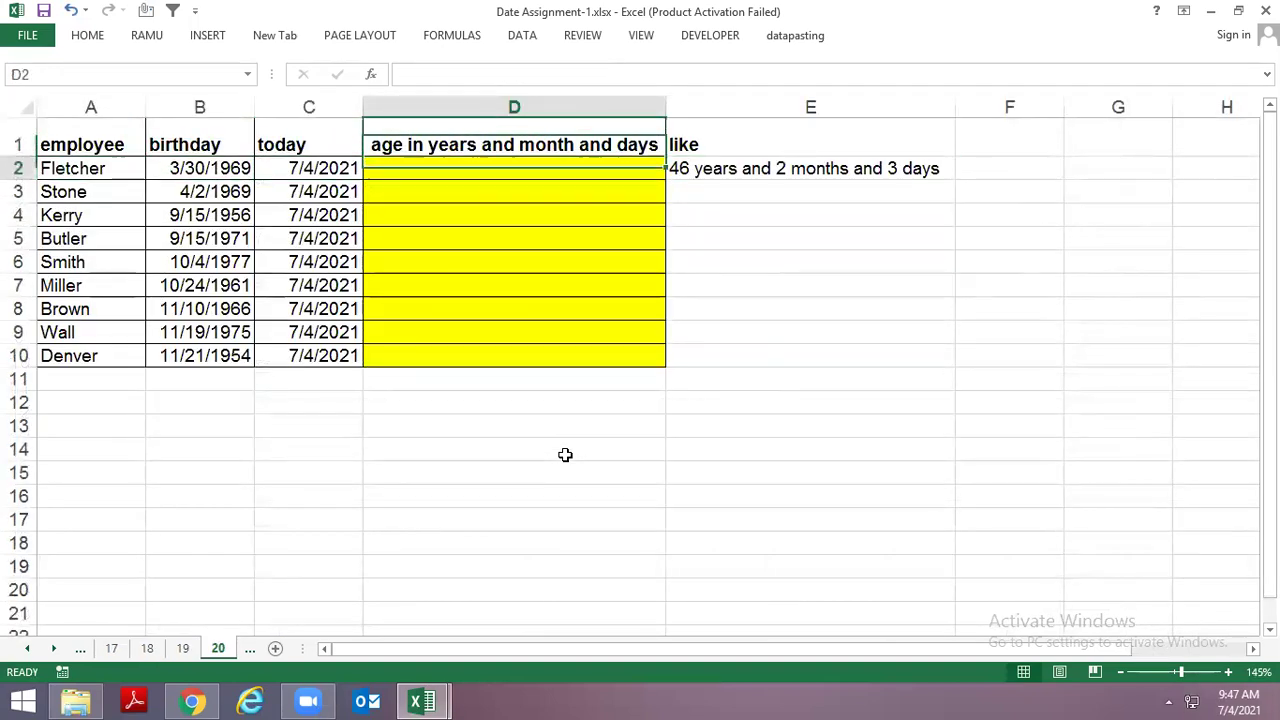
key("Up")
key("Down")
key("Up")
key("Down")
key("Right")
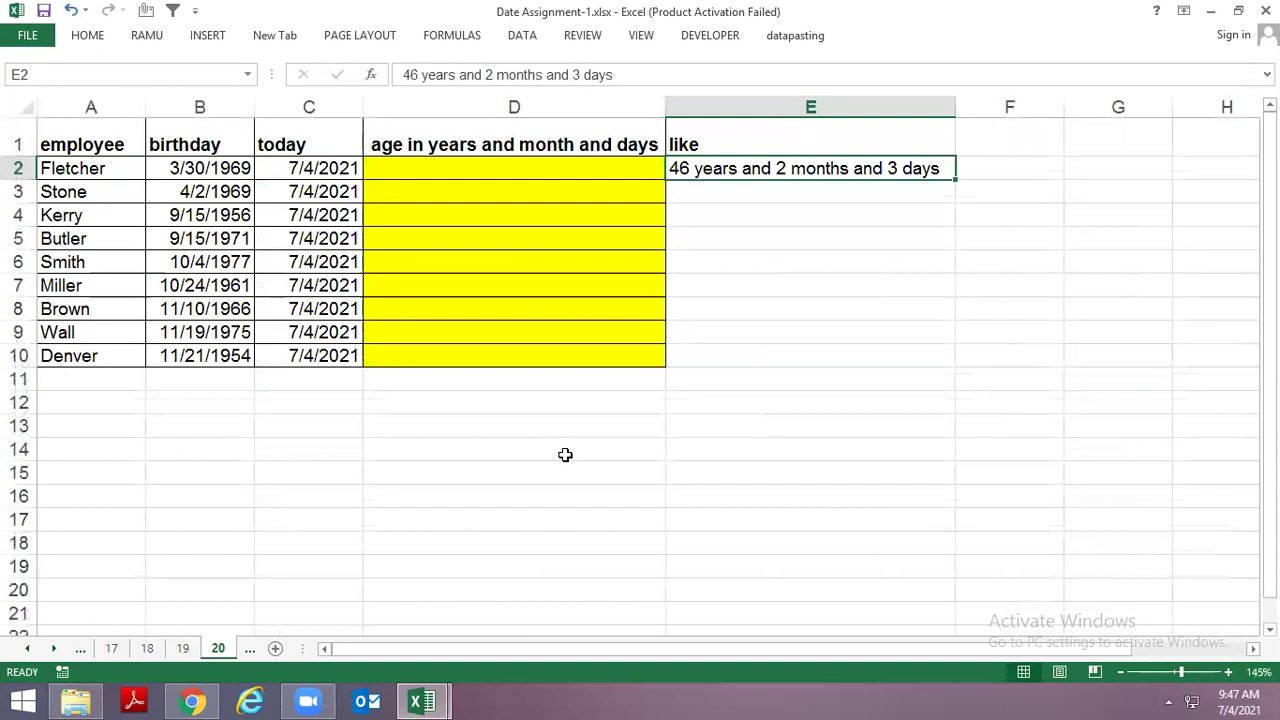
key("Right")
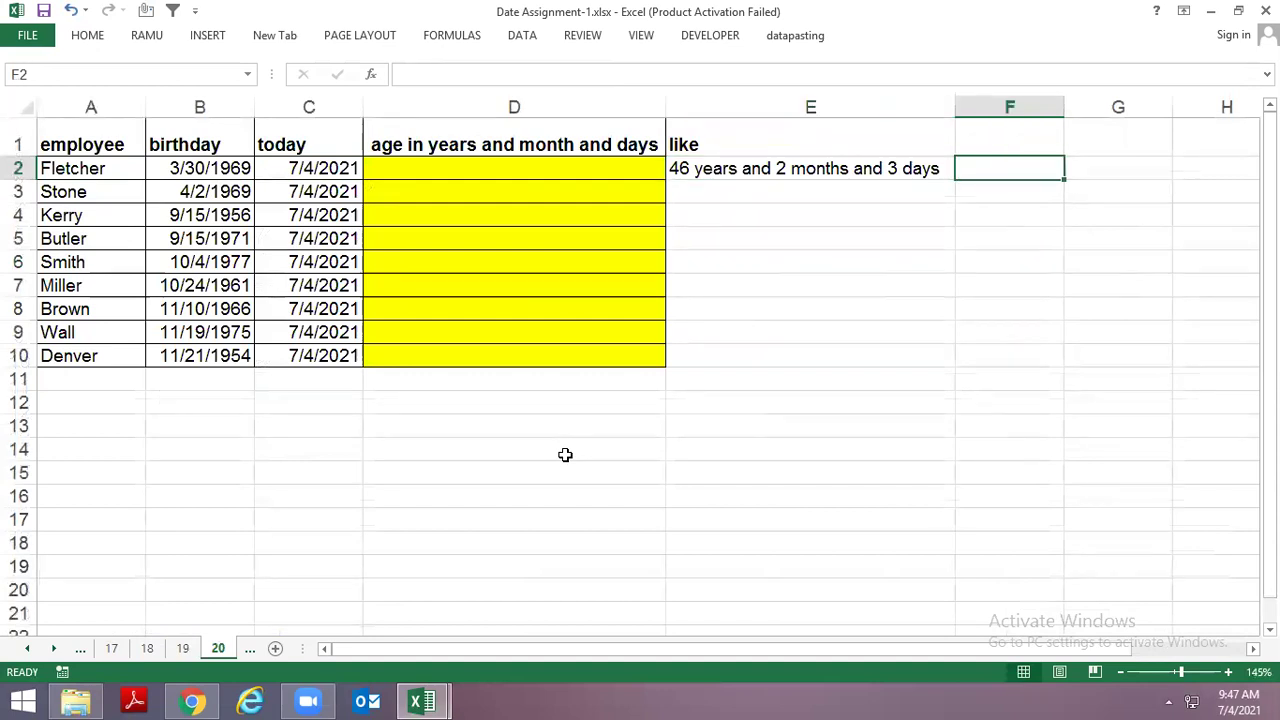
key("Left")
key("Left")
key("Left")
key("Left")
key("Left")
key("Right")
key("Right")
key("Right")
key("Right")
key("Left")
key("Left")
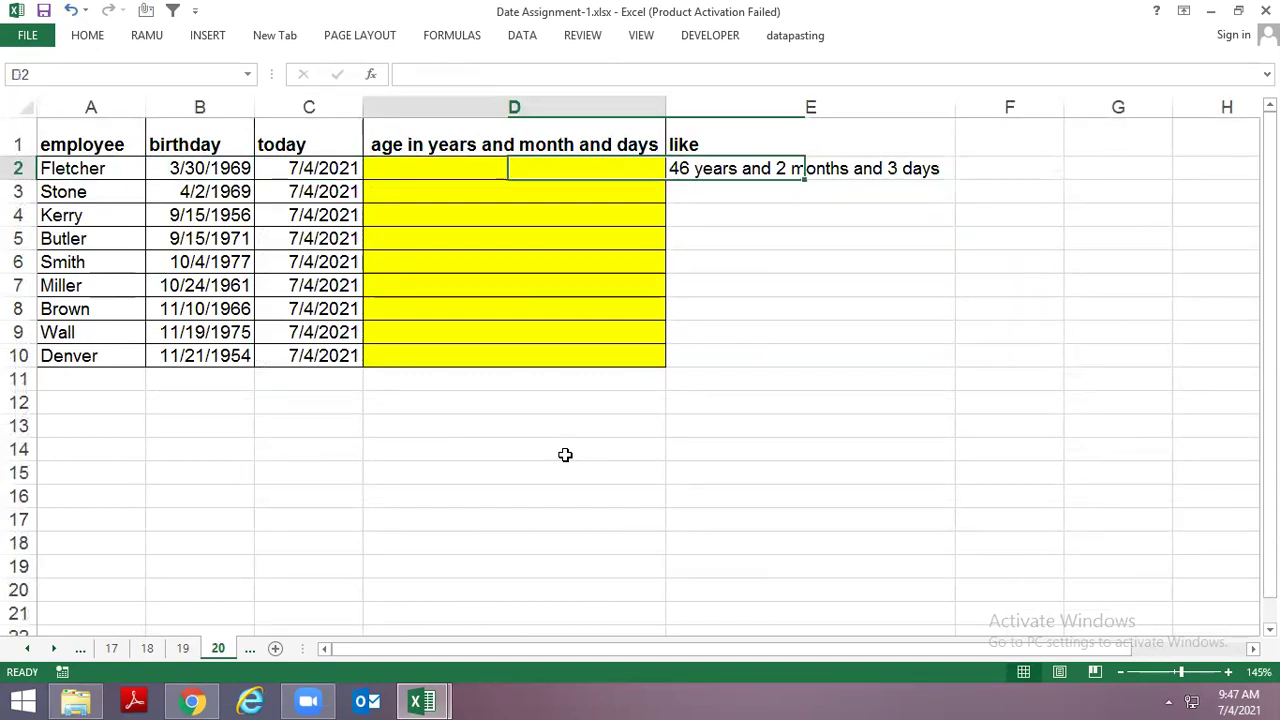
Step: Examine the Hour, Minute, Second and Result columns of the make Time exercise on sheet 21
key("ctrl+Page_Down")
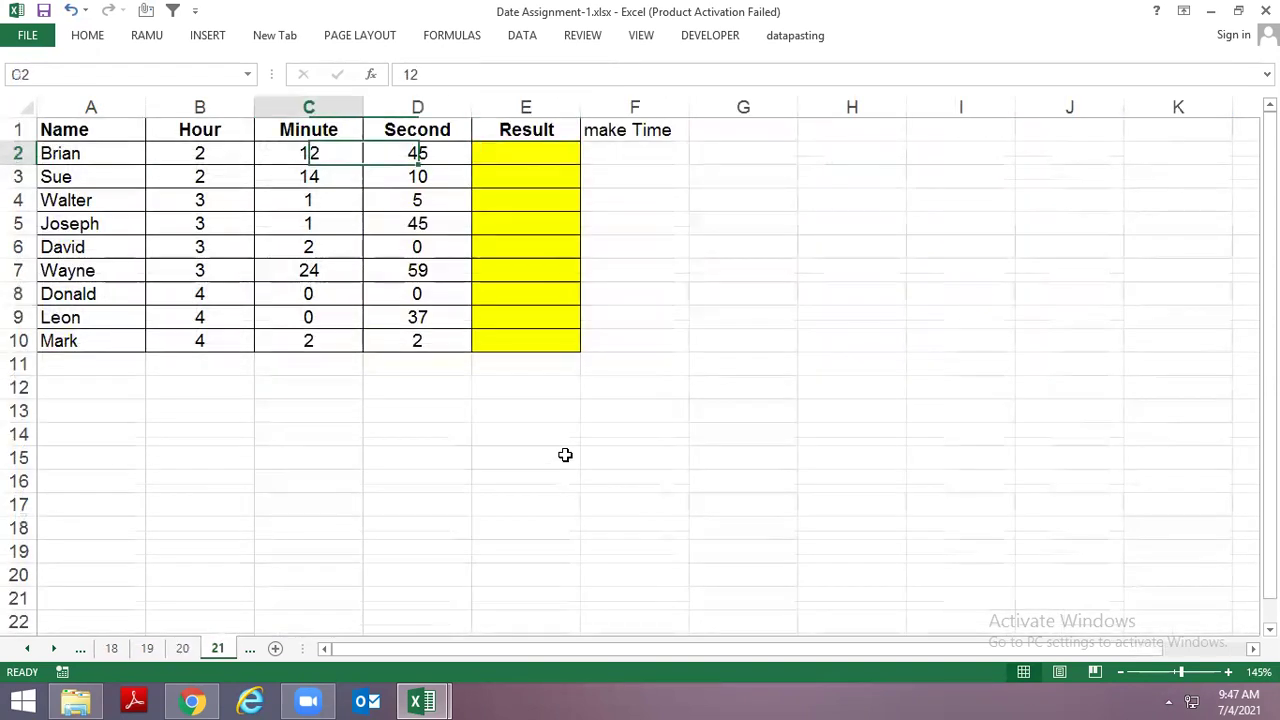
key("Left")
key("Left")
key("Up")
key("Right")
key("Right")
key("Right")
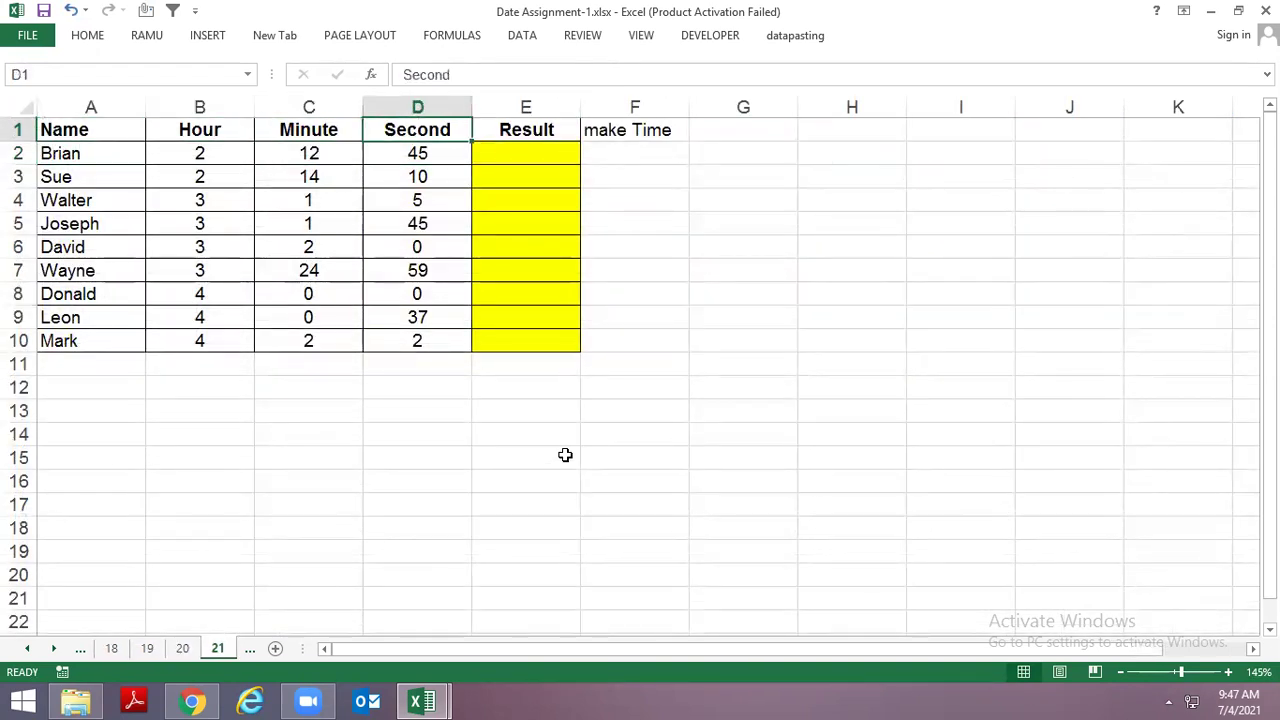
key("Down")
key("Left")
key("Left")
key("Left")
key("Right")
key("Right")
key("Right")
key("Right")
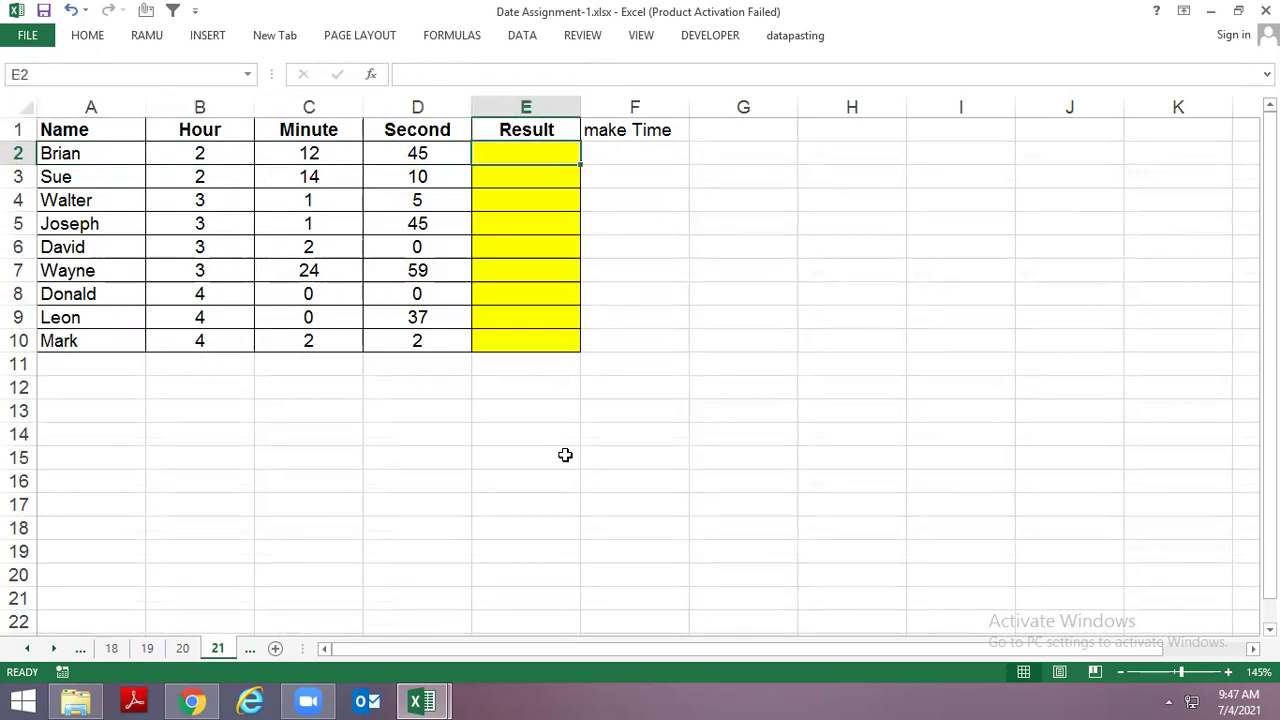
key("Left")
key("Left")
key("Left")
key("Left")
key("Right")
key("Right")
key("Right")
key("Right")
key("Up")
key("Down")
Step: Examine the project start dates, the day, month and year durations, and the End Date of Project column on sheet 22
key("ctrl+Page_Down")
key("Home")
key("Up")
key("Down")
key("Down")
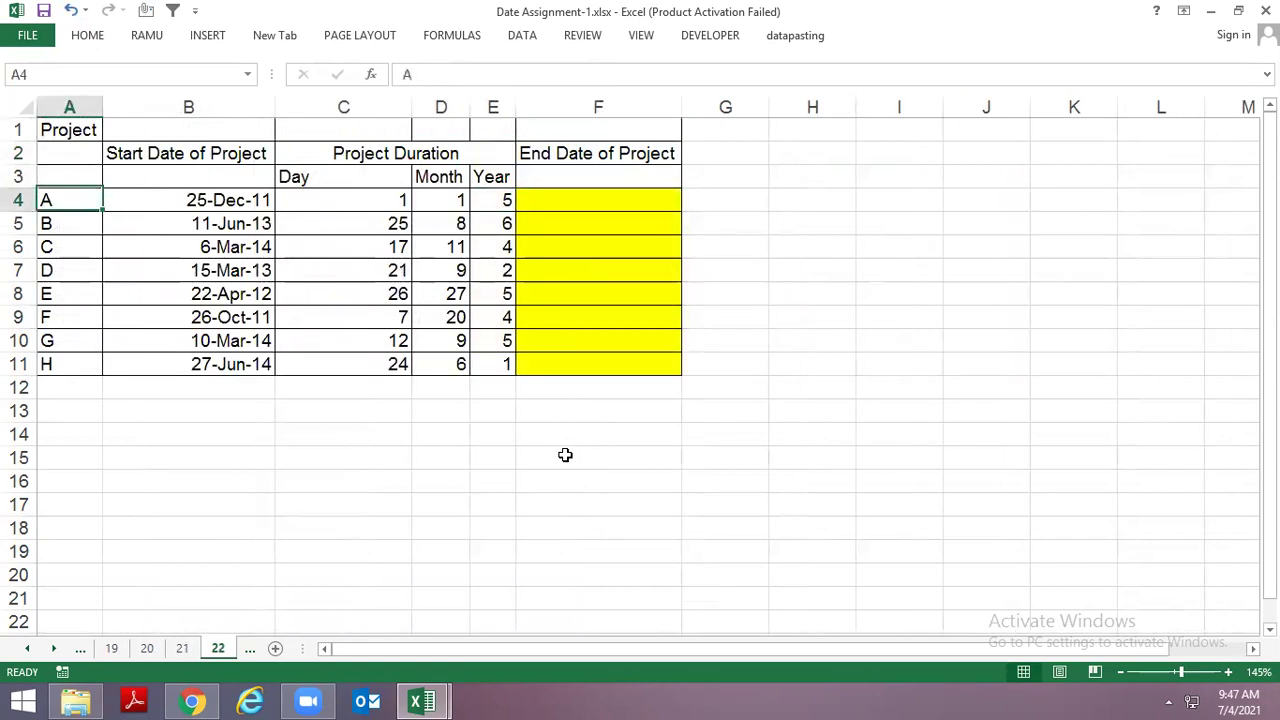
key("Right")
key("Up")
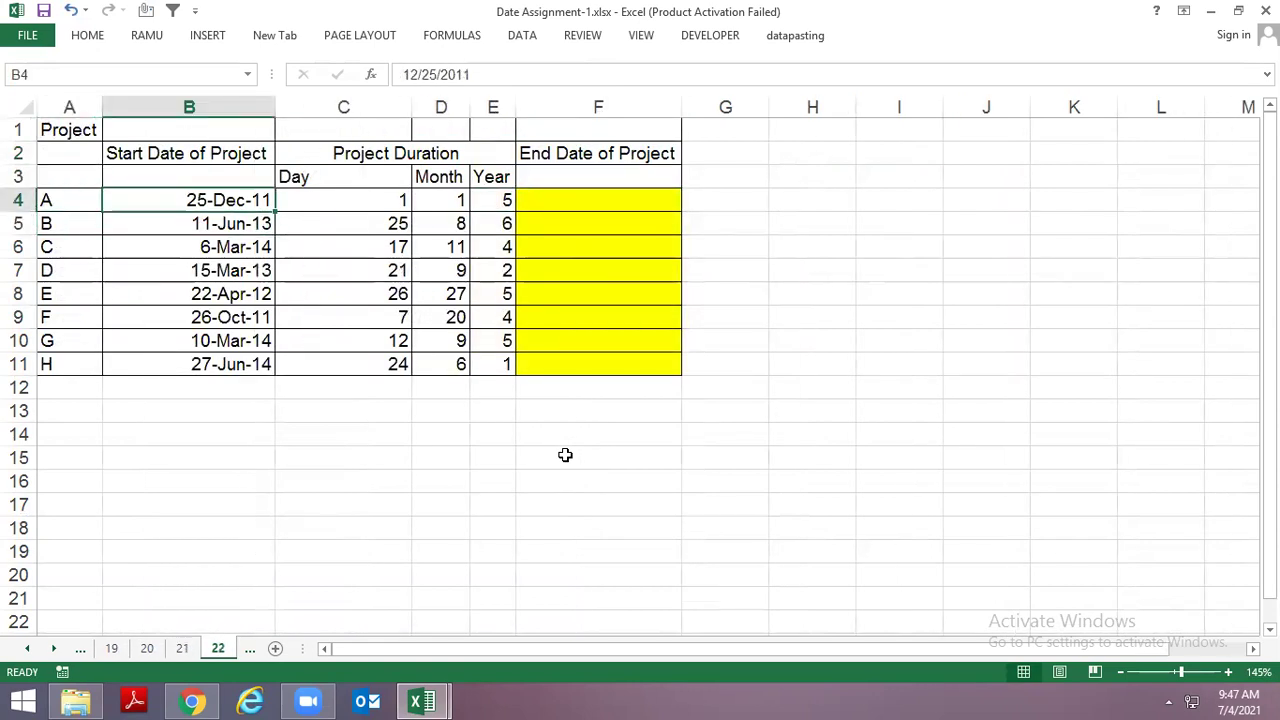
key("ctrl+shift+Down")
key("Up")
key("Right")
key("Up")
key("Down")
key("Right")
key("Right")
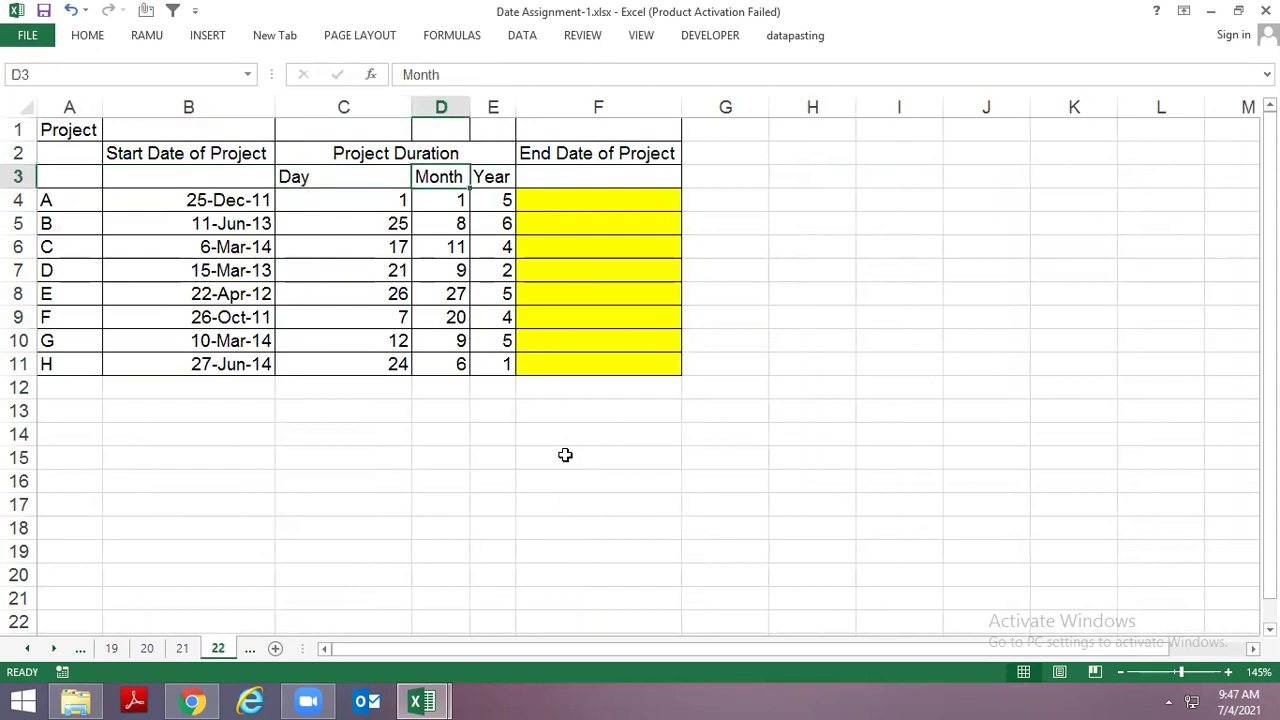
key("Left")
key("Left")
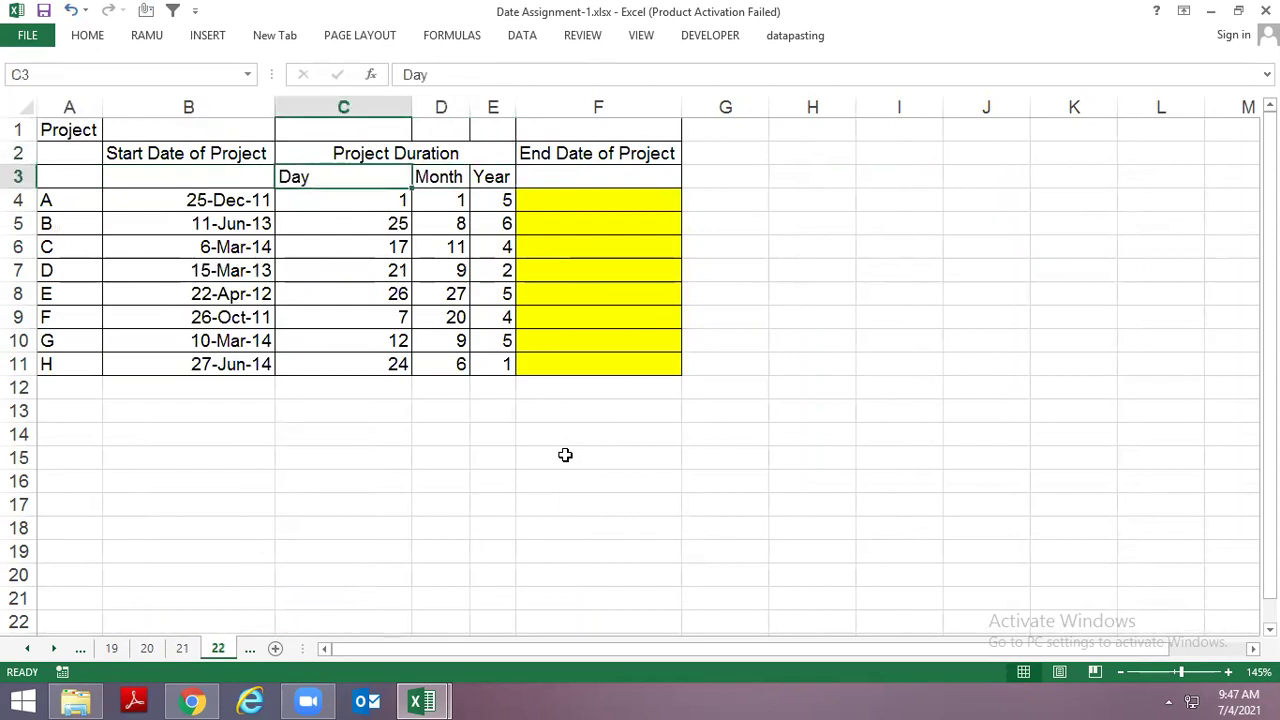
key("Down")
key("Right")
key("Right")
key("Right")
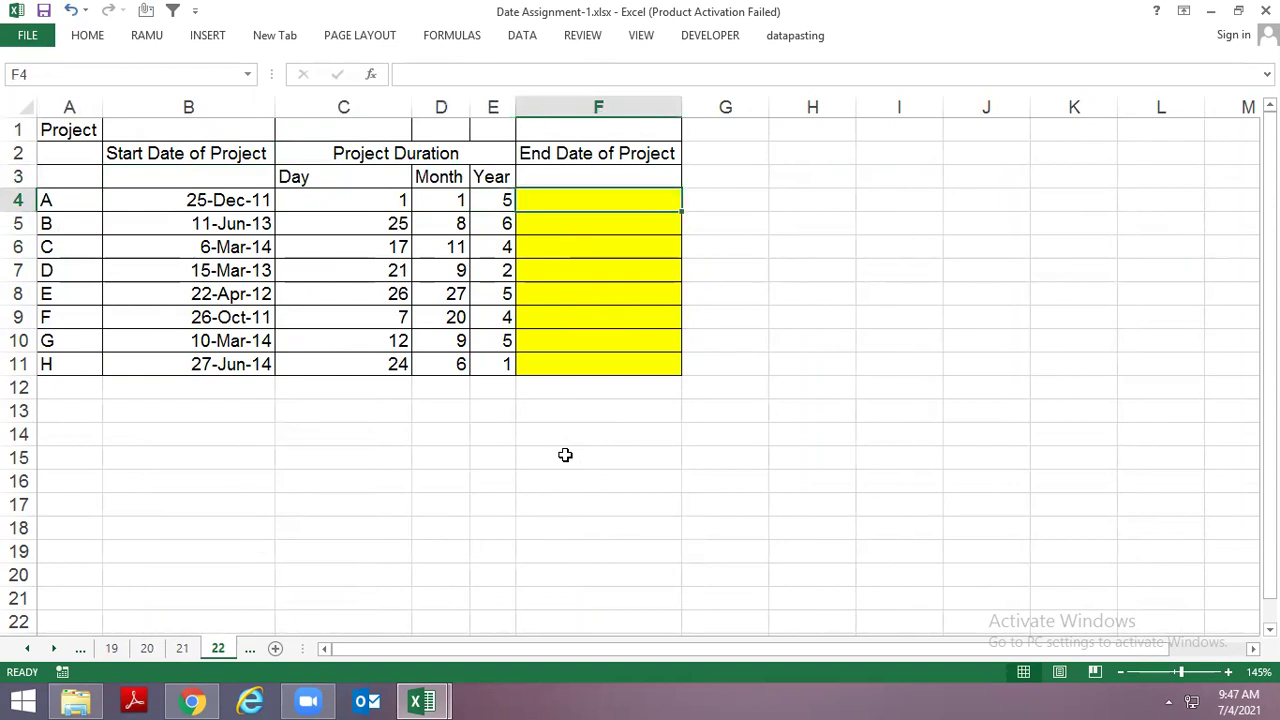
Step: Examine the marketing date, billing date and due date table on sheet 23
key("ctrl+Page_Down")
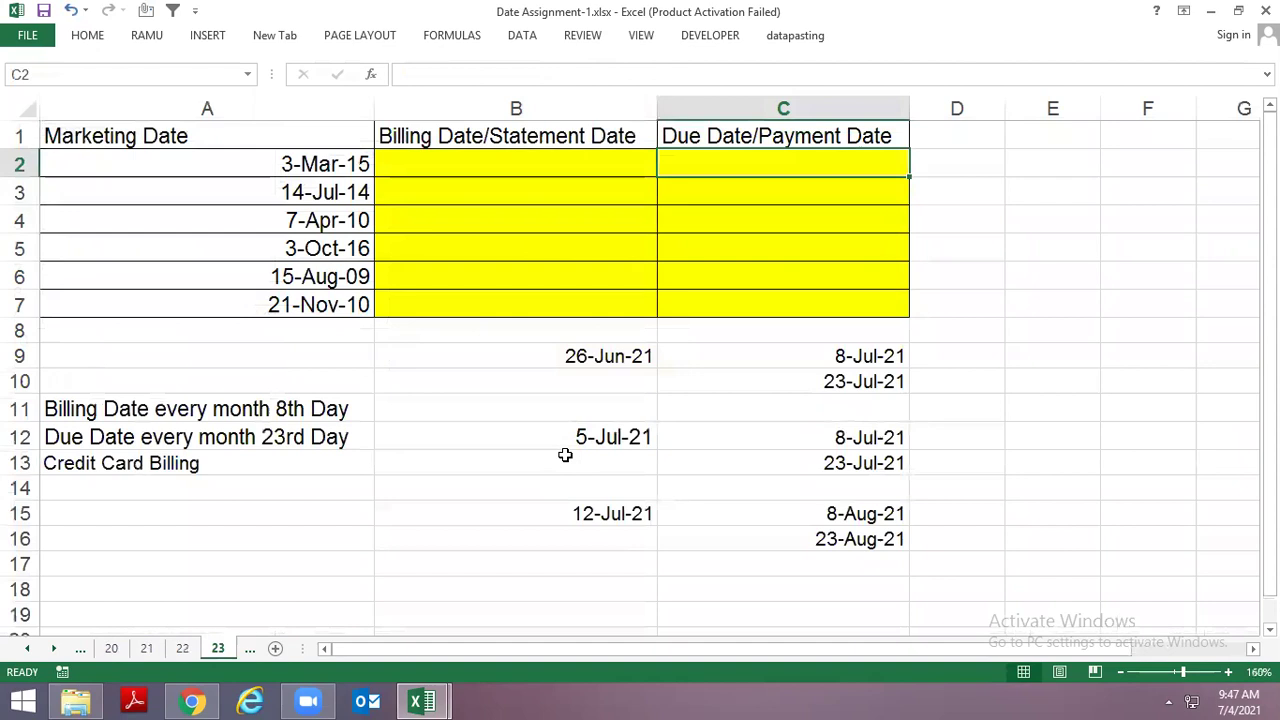
key("Up")
key("ctrl+shift+Down")
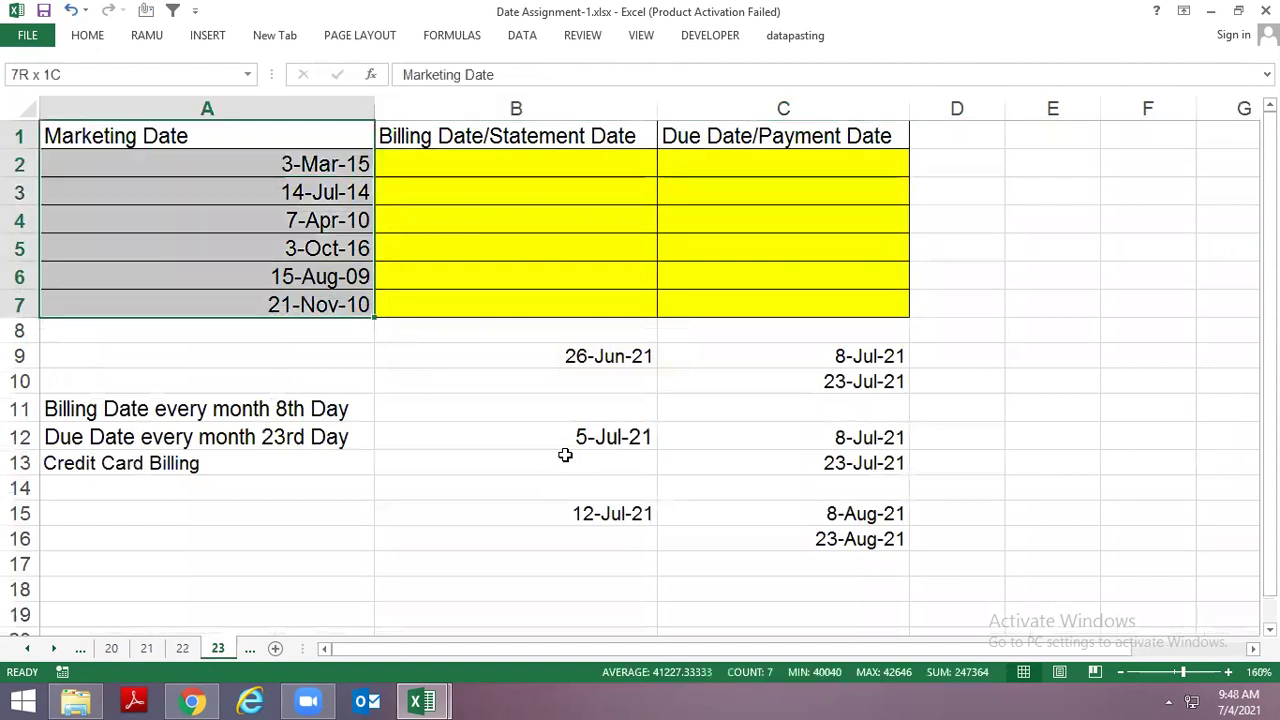
key("ctrl+shift+Right")
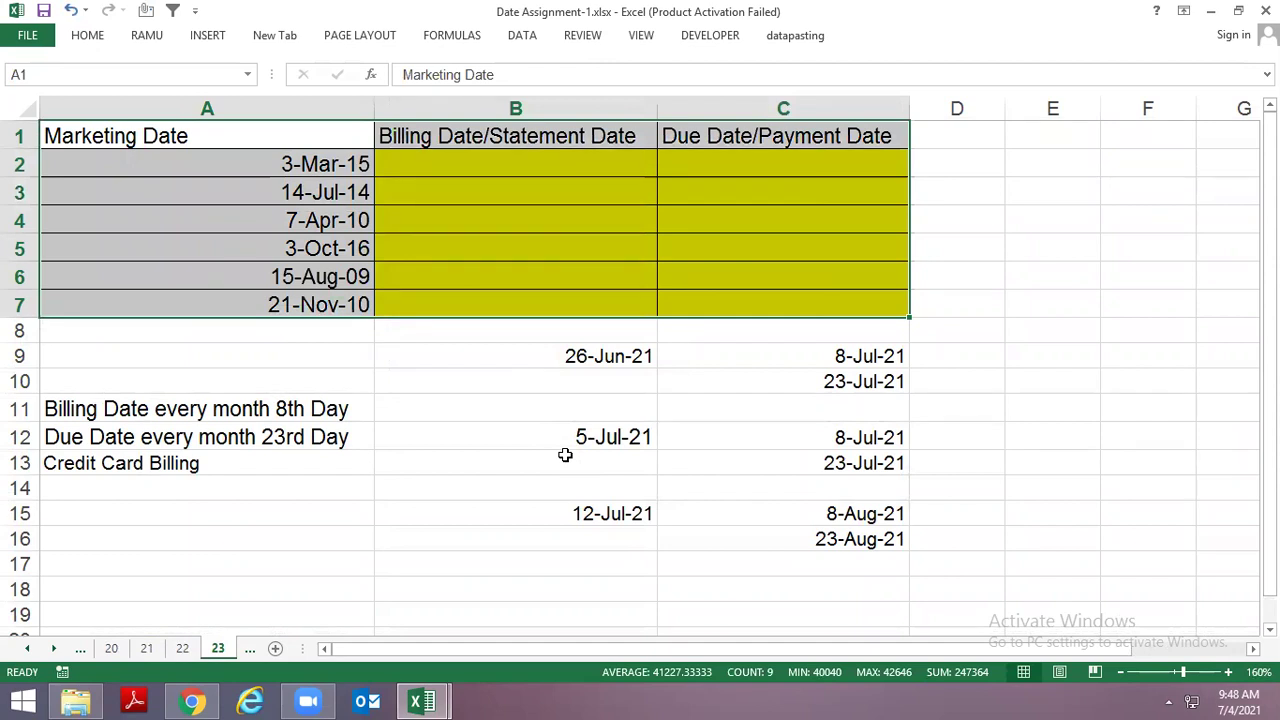
Step: Examine the credit card billing day and due day rules noted below the table on sheet 23
key("Down")
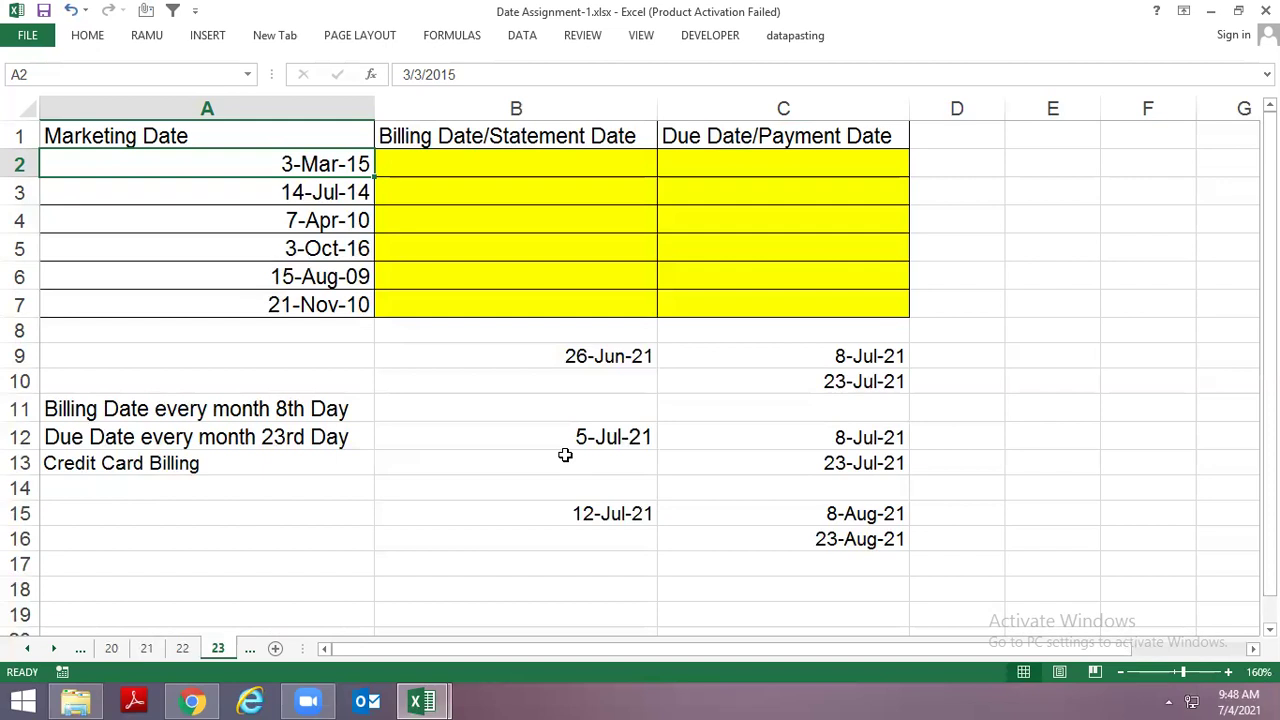
key("Down")
key("Down")
key("Down")
key("Down")
key("Down")
key("Down")
key("Down")
key("Down")
key("Down")
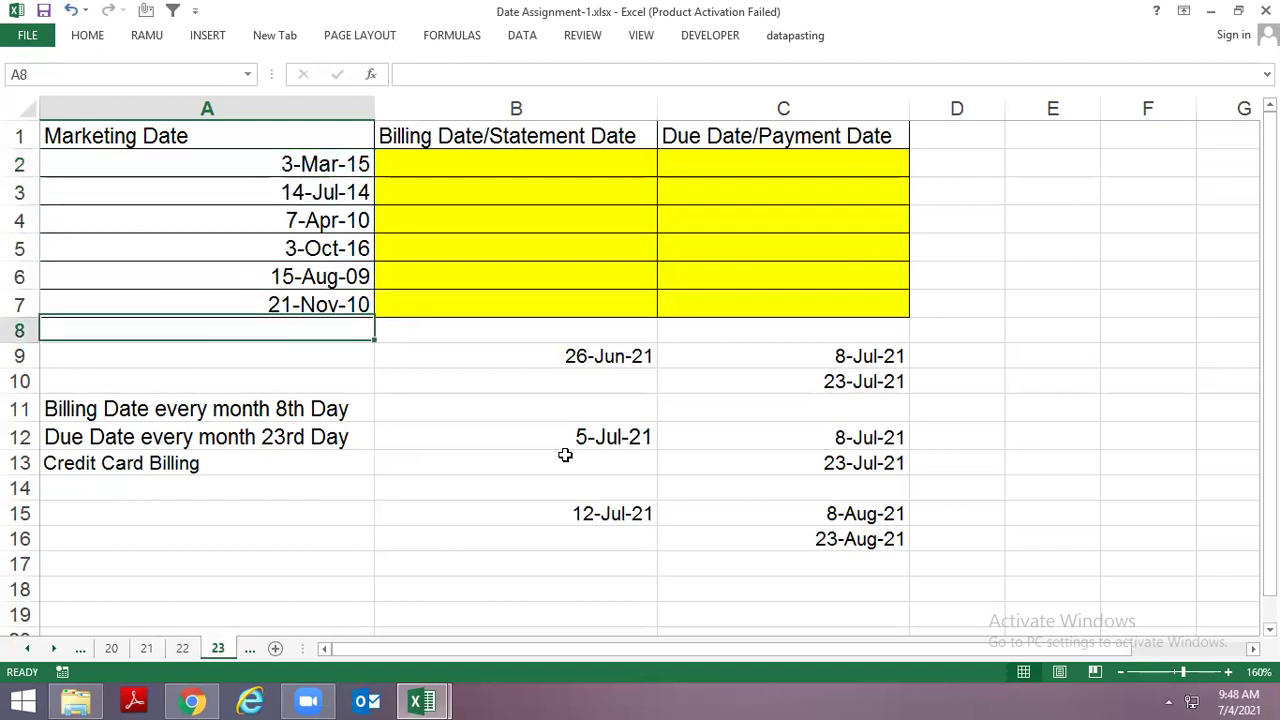
key("Down")
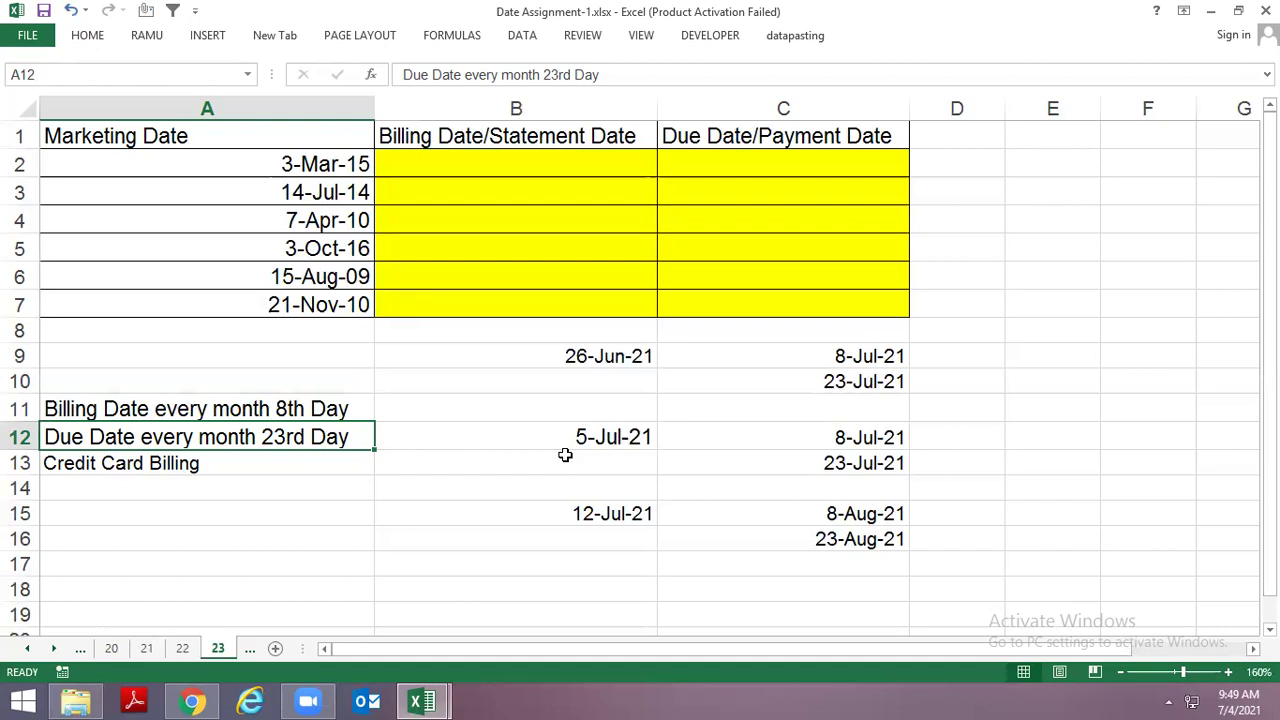
key("Up")
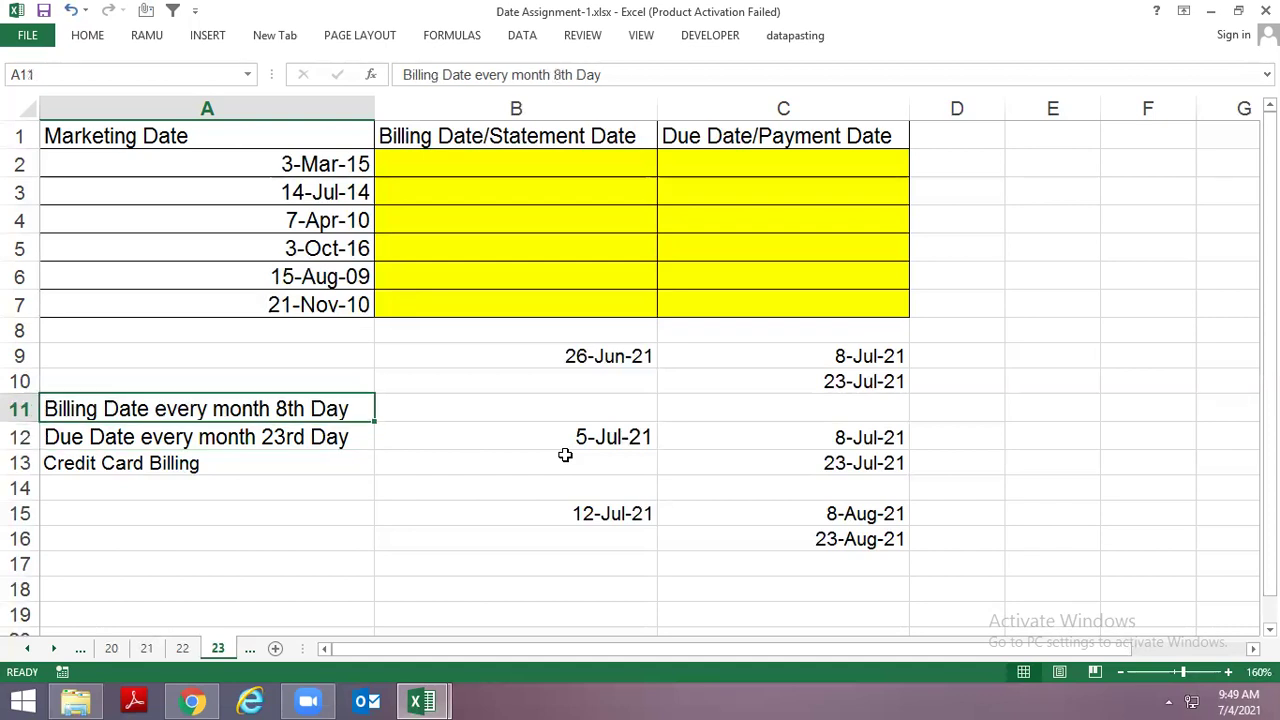
Step: Examine the list of marketing dates in A2:A7 that the billing exercise starts from
key("Up")
key("Up")
key("Up")
key("Up")
key("Up")
key("Up")
key("Up")
key("Up")
key("Up")
key("ctrl+shift+Down")
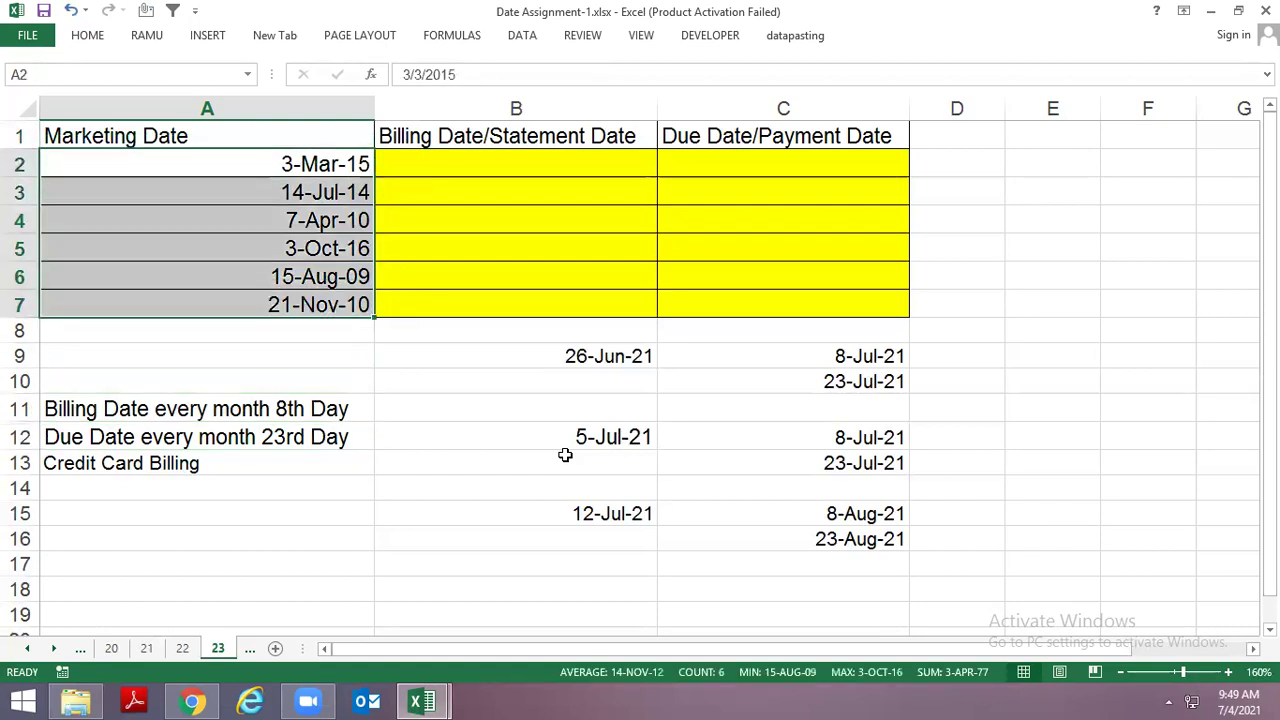
key("shift+Up")
key("shift+Up")
key("shift+Up")
key("shift+Up")
key("shift+Up")
key("Up")
key("Down")
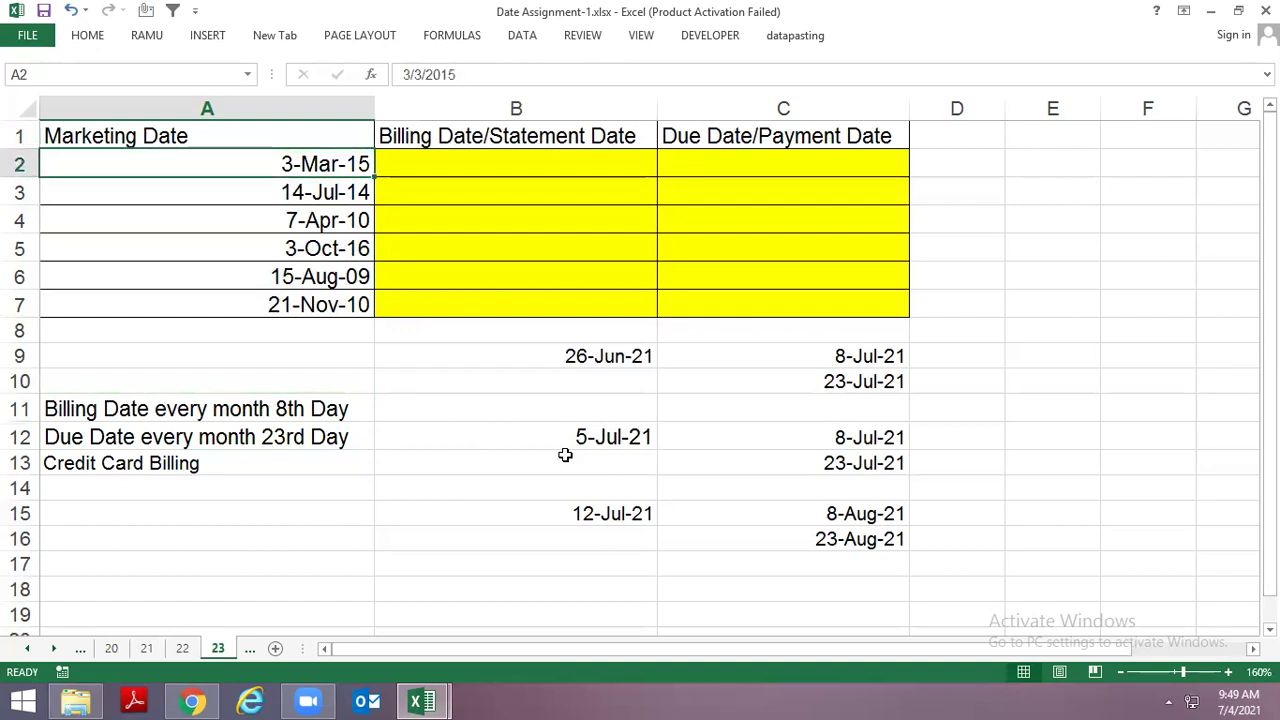
key("ctrl+shift+Down")
key("Right")
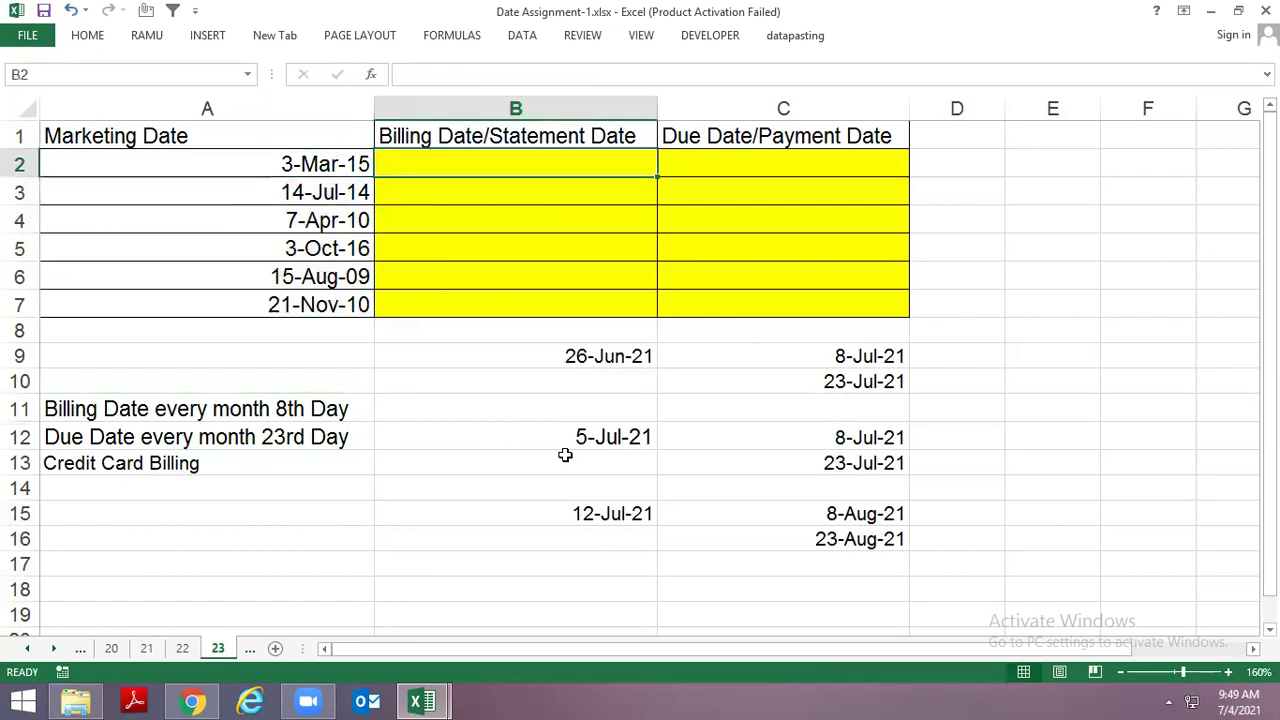
Step: Examine the yellow Billing Date/Statement Date and Due Date/Payment Date answer cells on sheet 23
key("Down")
key("Down")
key("Down")
key("Down")
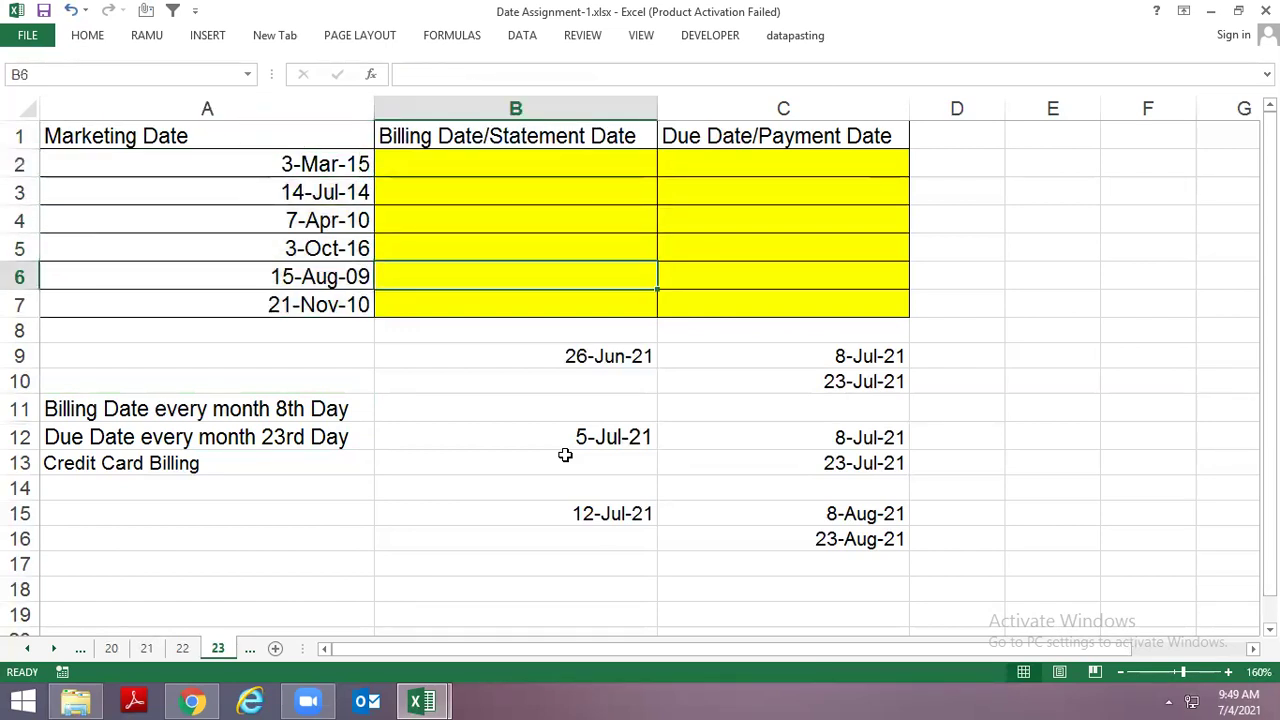
key("Up")
key("Up")
key("Up")
key("Up")
key("Right")
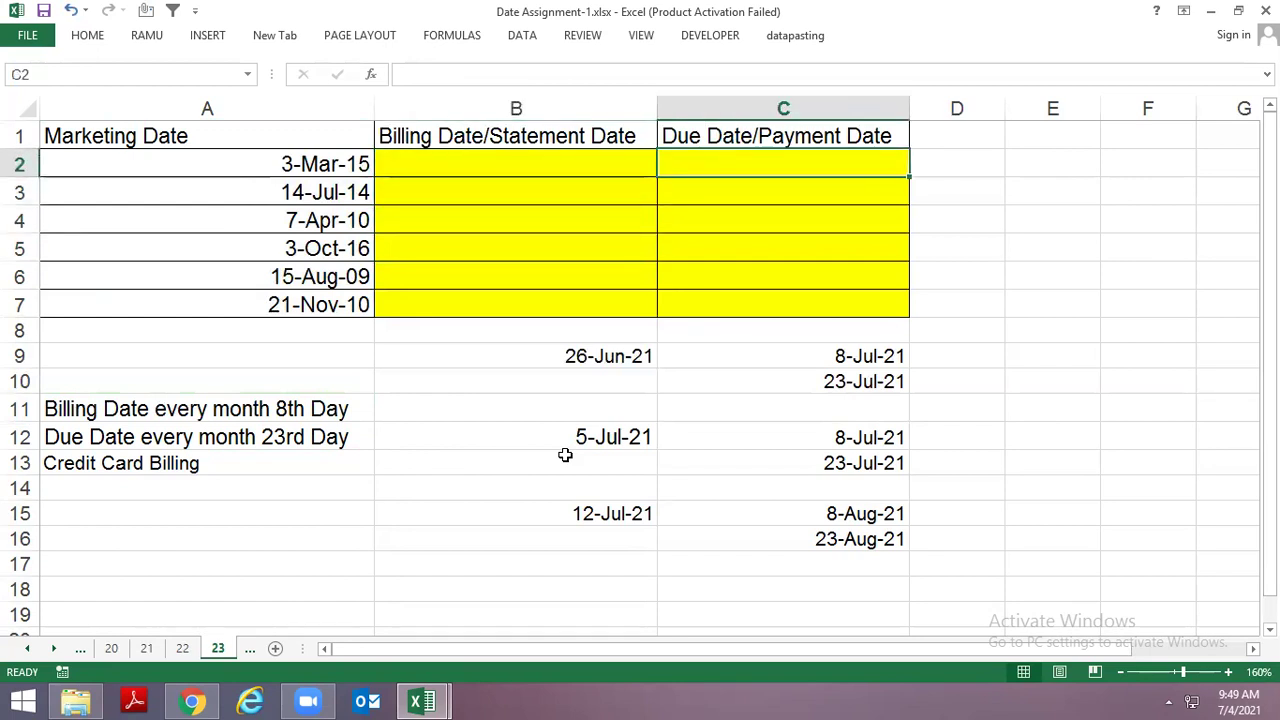
Step: Examine the quarter name and days-in-month question headings on sheet 24
key("ctrl+Page_Down")
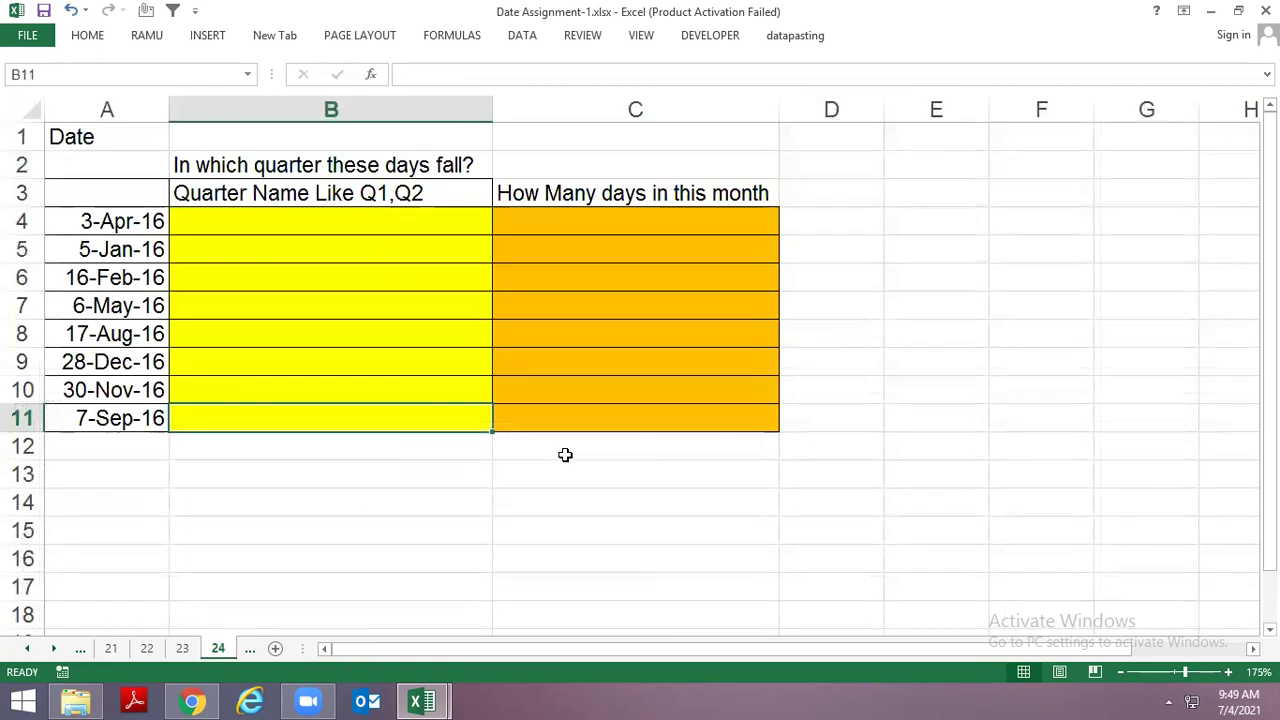
key("ctrl+Page_Up")
key("ctrl+Page_Down")
key("ctrl+Up")
key("Up")
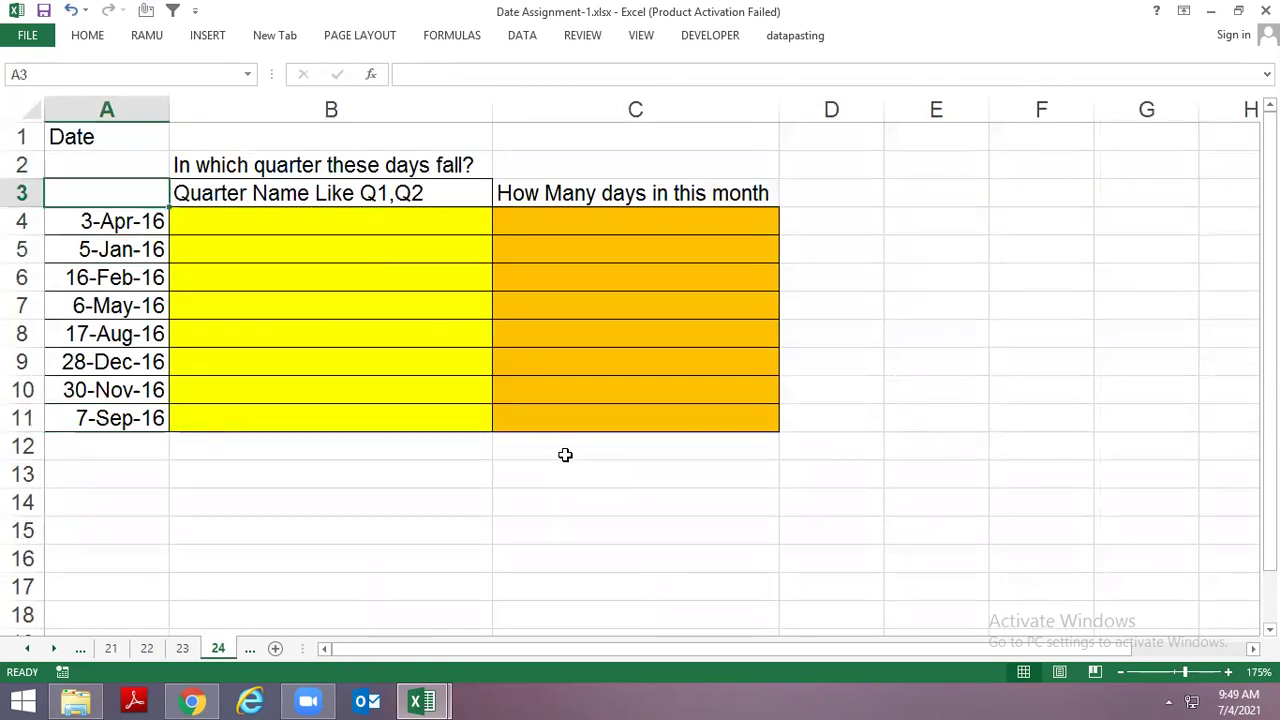
key("Right")
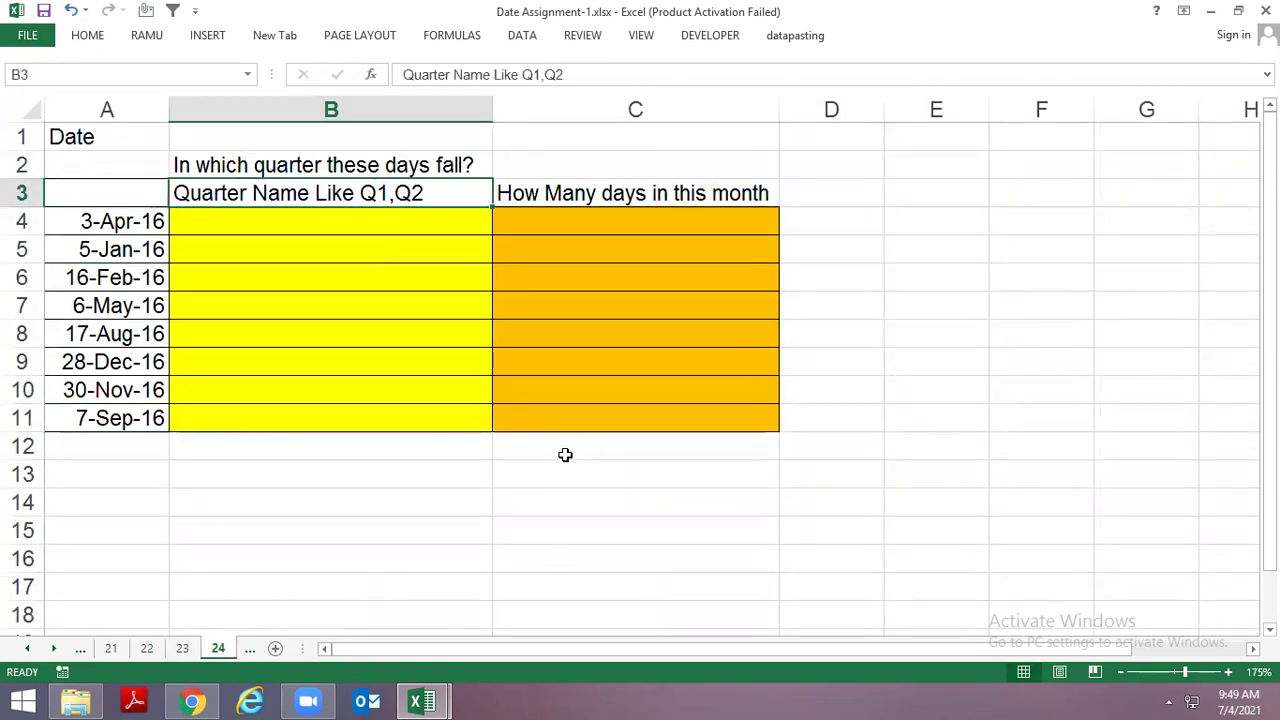
key("Down")
key("Up")
key("Right")
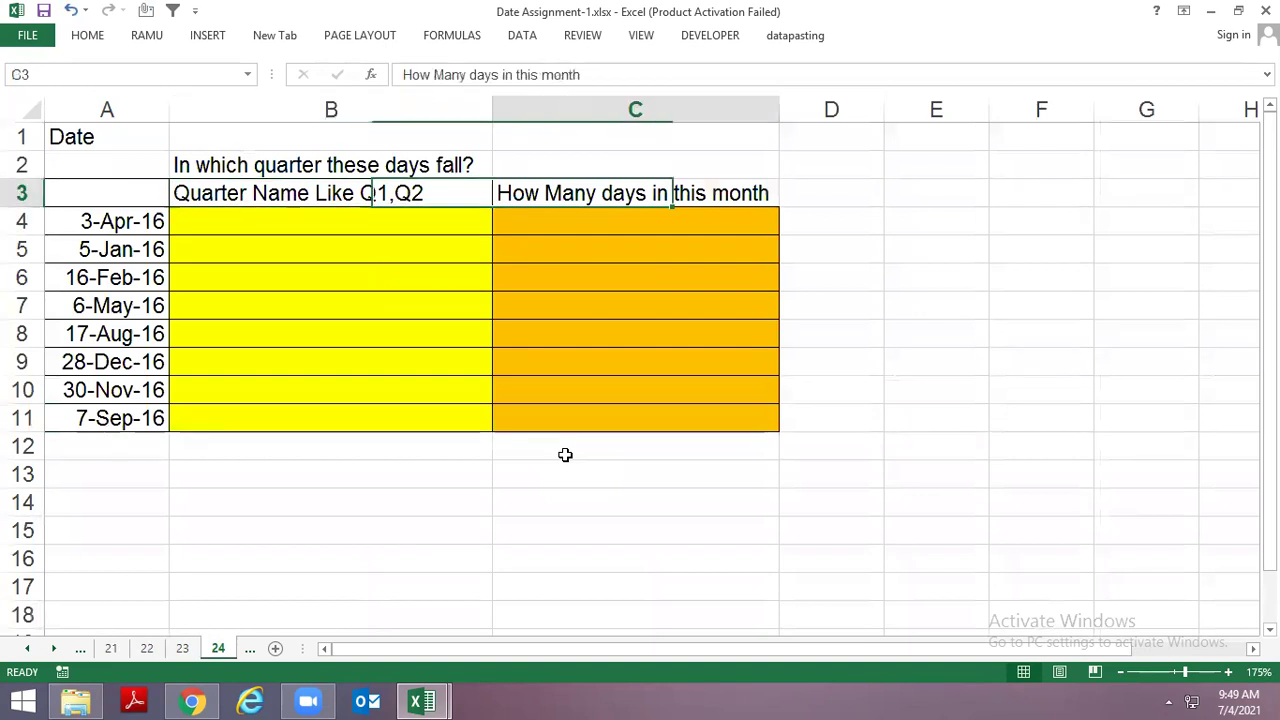
key("Down")
key("Left")
key("Left")
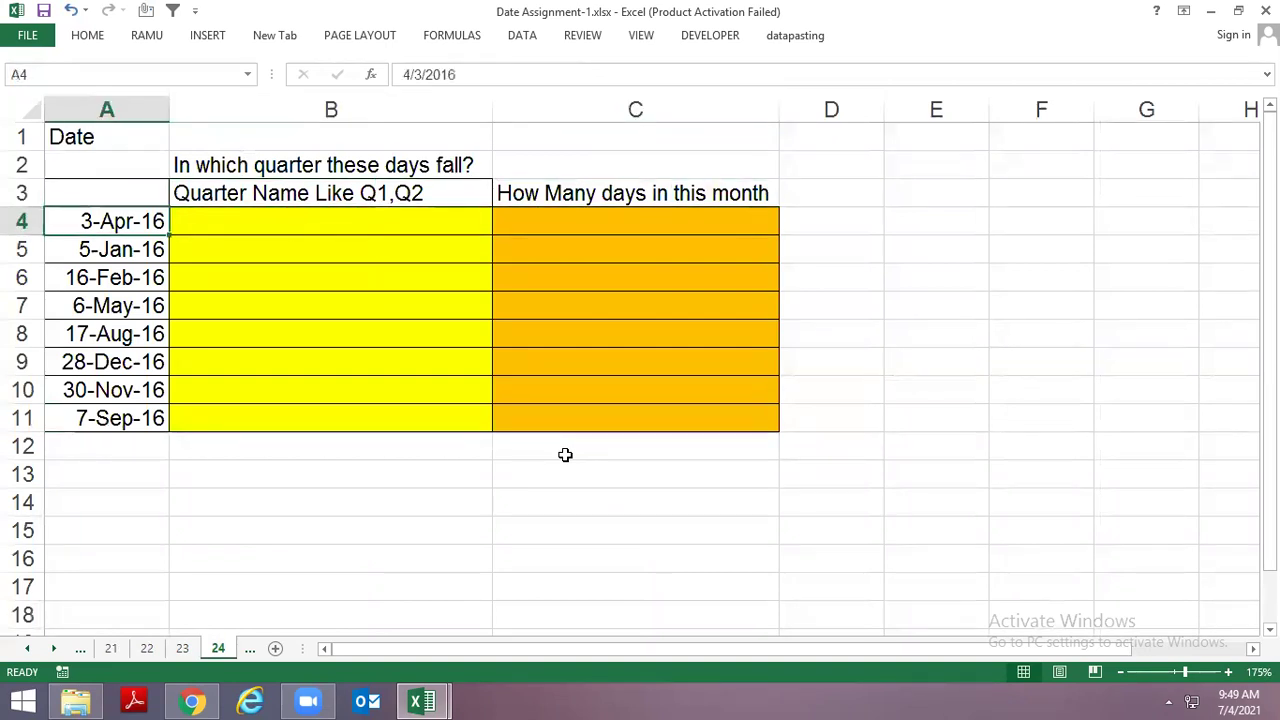
Step: Examine the dates in A4:A11 on sheet 24, ending at 17-Aug-16
key("shift+Down")
key("ctrl+shift+Down")
key("ctrl+shift+Up")
key("ctrl+shift+Down")
key("ctrl+shift+Up")
key("ctrl+shift+Down")
key("Up")
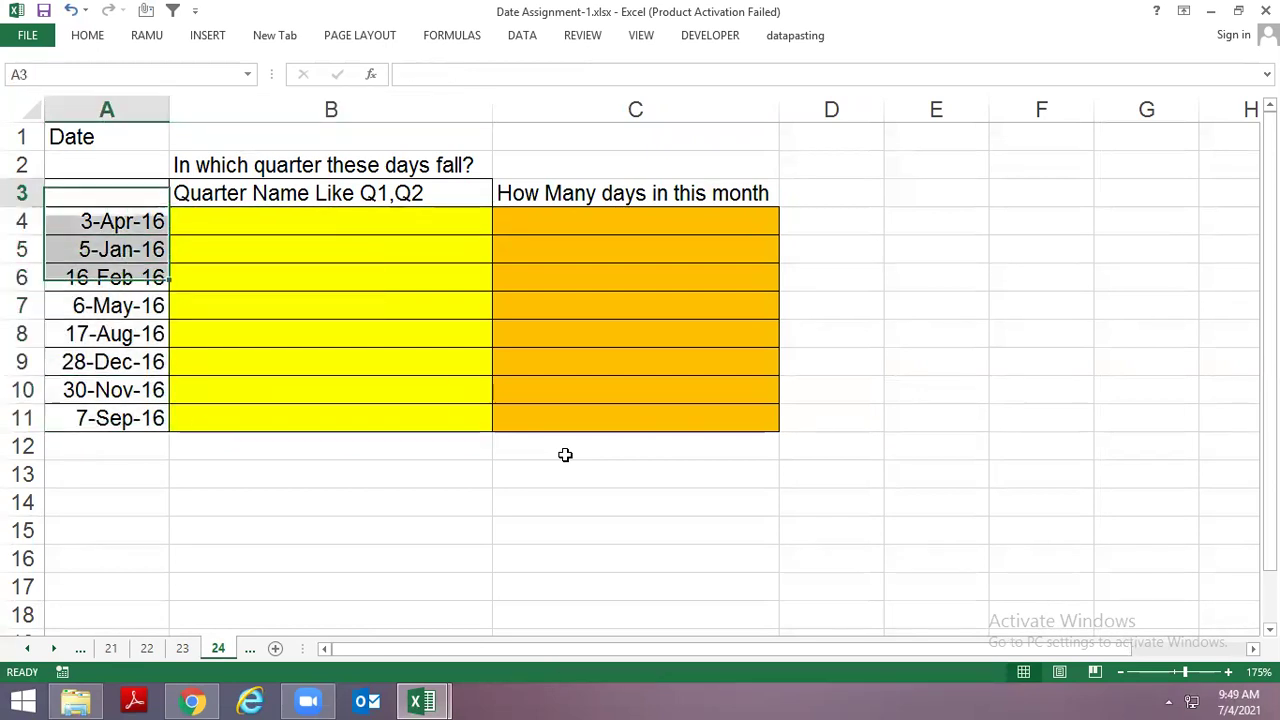
key("Down")
key("Down")
key("Down")
key("Down")
key("Down")
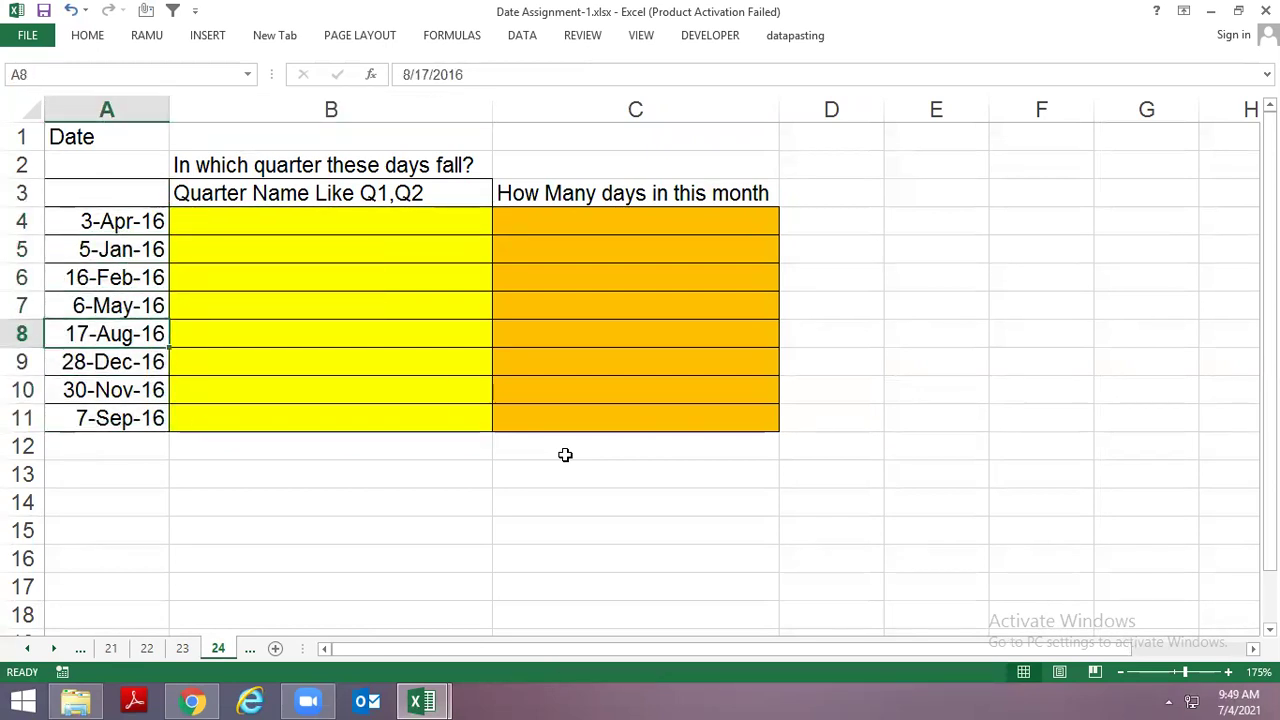
Step: Enter q3 as a sample quarter for 17-Aug-16 in B8 and clear that entry again
key("Right")
key("Left")
key("Right")
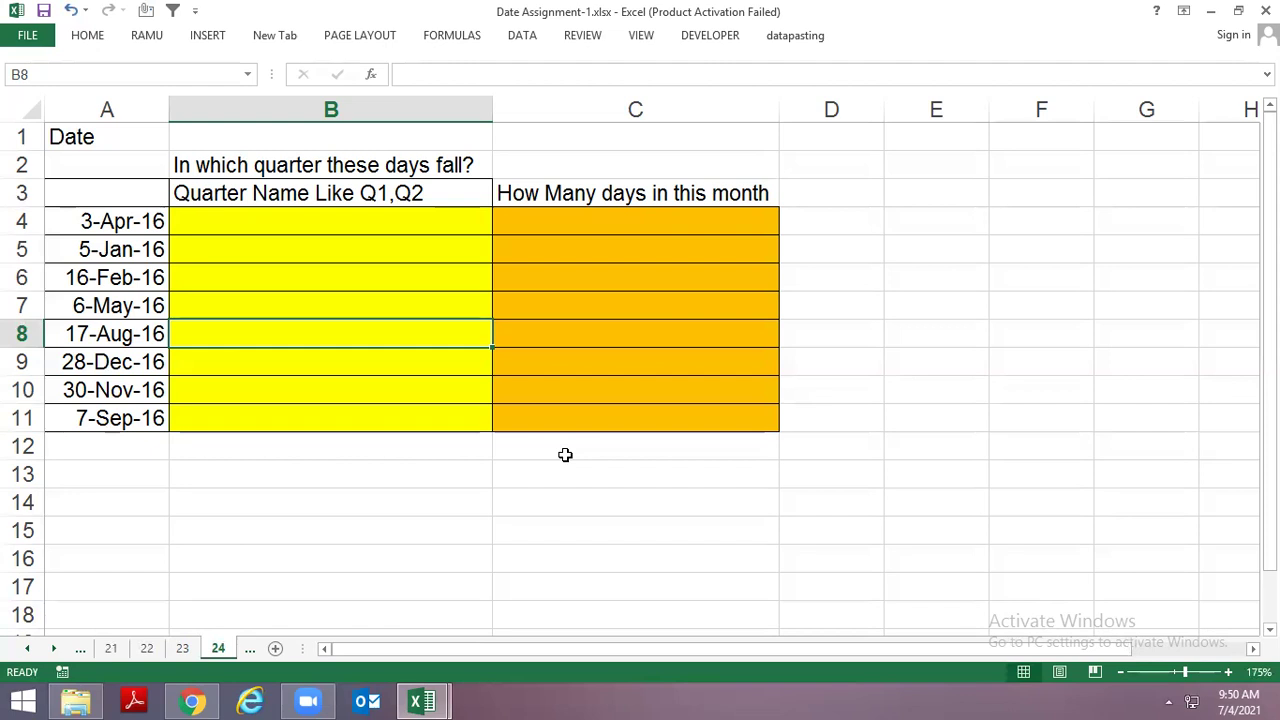
type("q3")
key("Return")
key("Up")
key("Delete")
key("Up")
Step: Compare the 17-Aug-16 date with its days-in-month answer cell in C8
key("Right")
key("Down")
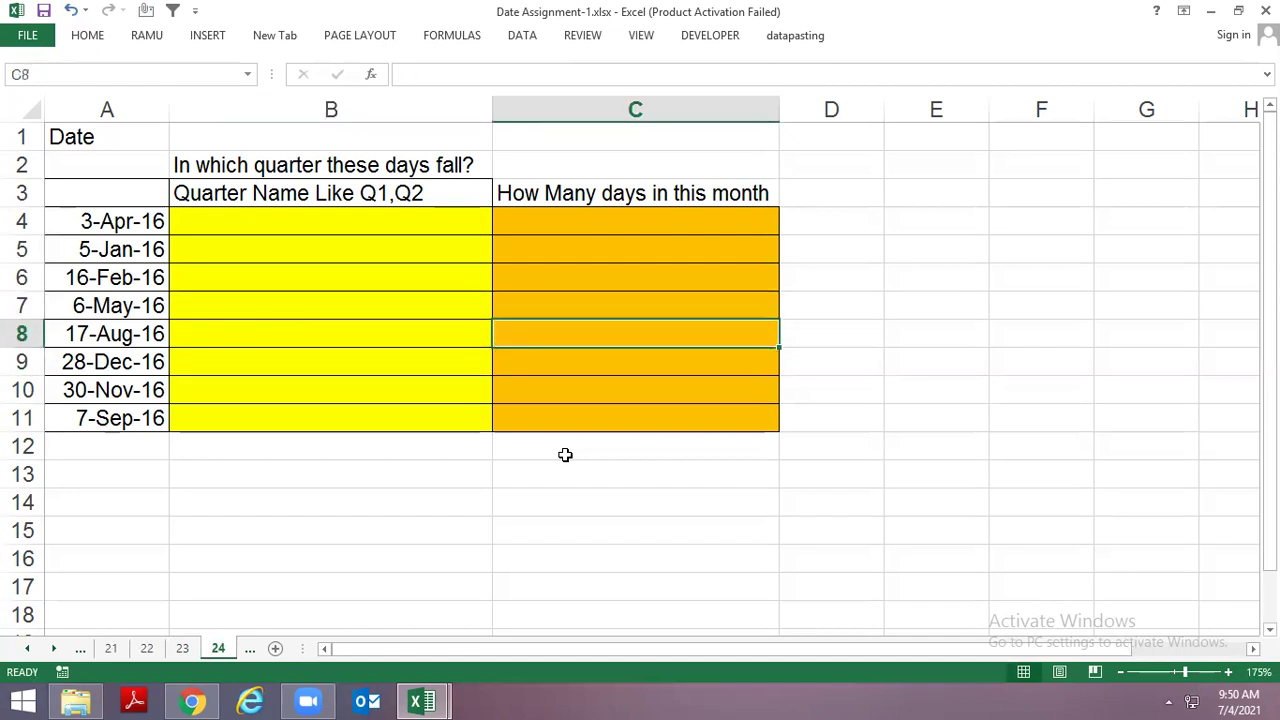
key("Left")
key("Left")
key("Right")
key("Right")
key("Left")
key("Left")
key("Right")
key("Right")
Step: Examine the passbook request date, working days and receiving date columns on sheet 25
key("ctrl+Page_Down")
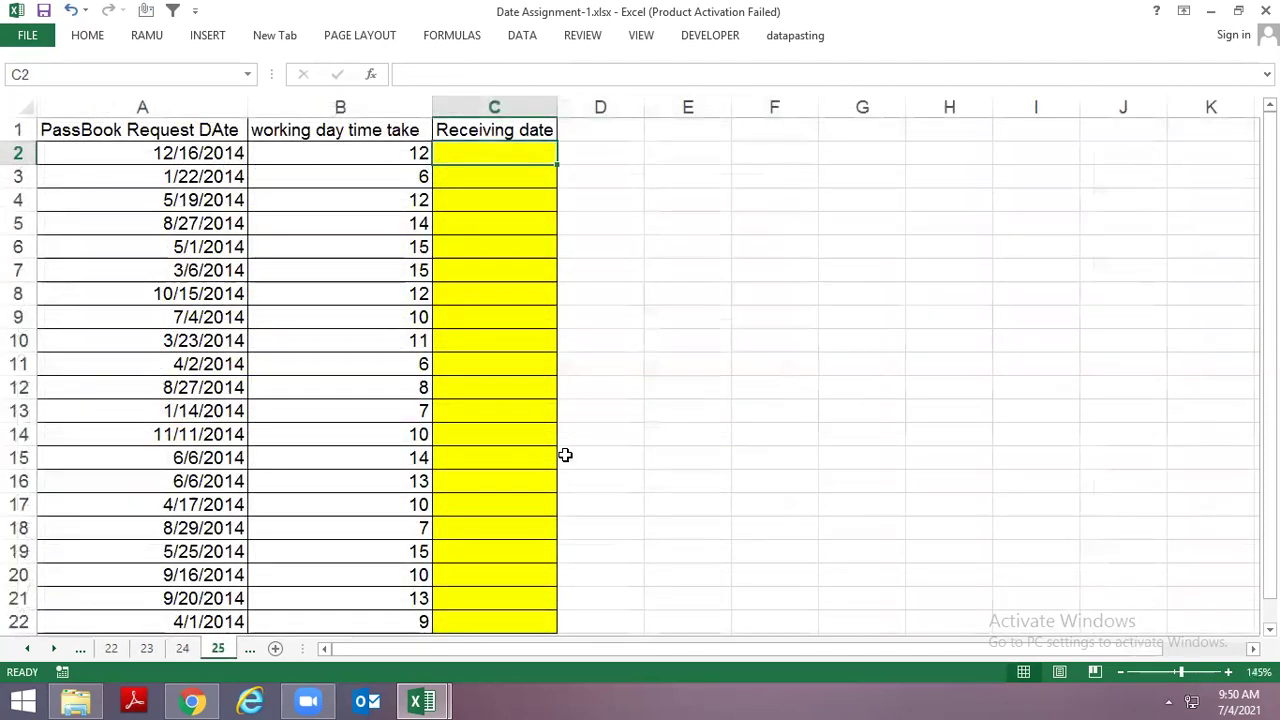
key("Left")
key("Left")
key("Up")
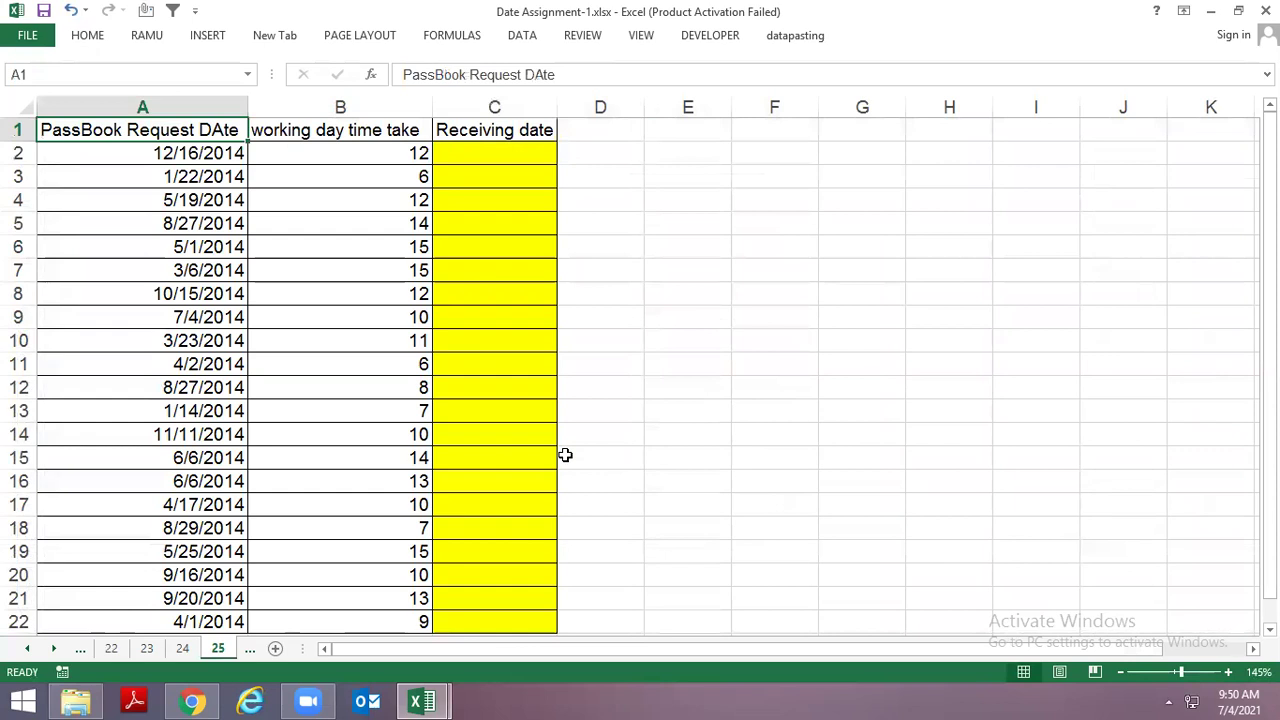
key("Right")
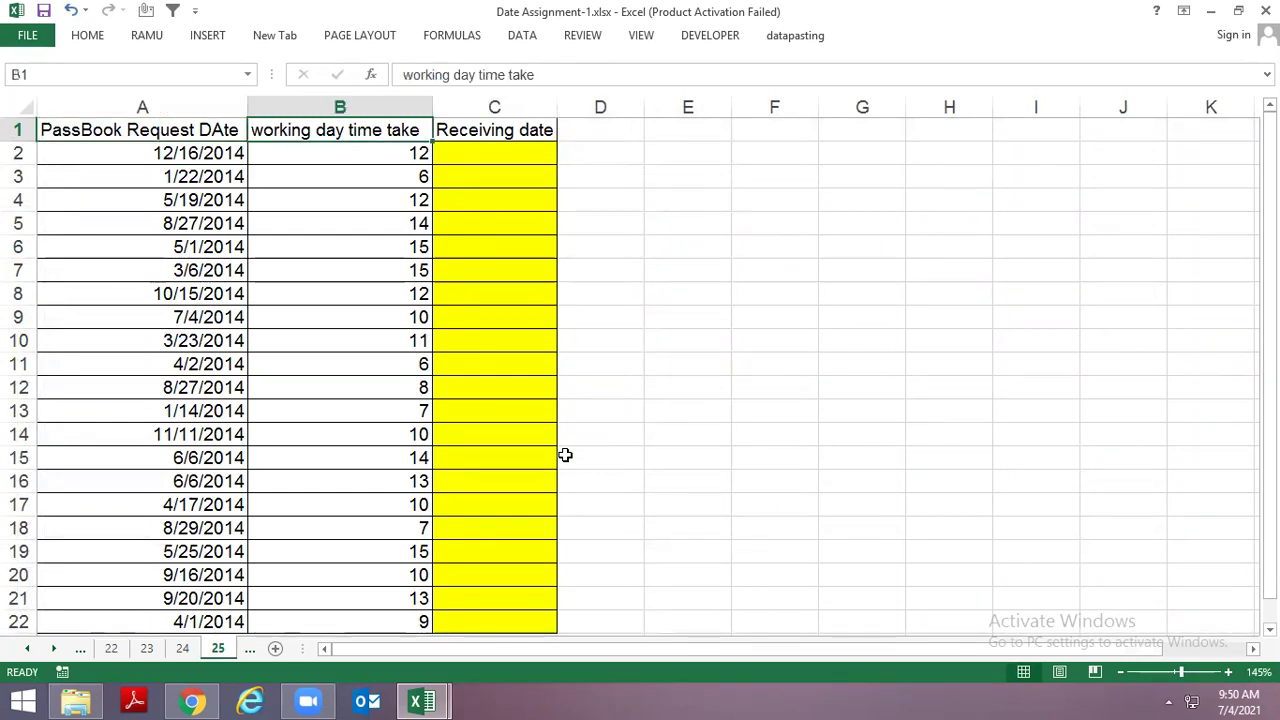
key("Down")
key("Up")
key("Right")
key("Down")
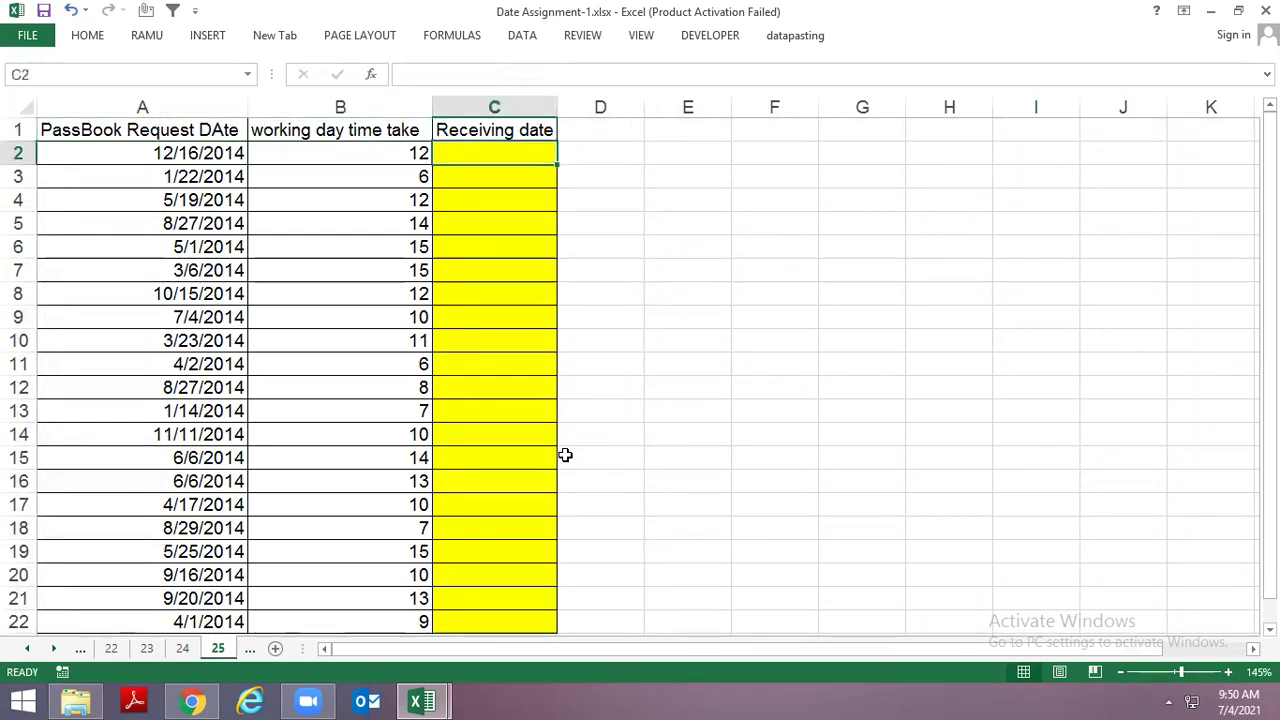
Step: Examine the resigning date, notice period days and last working date columns on sheet 26
key("ctrl+Page_Down")
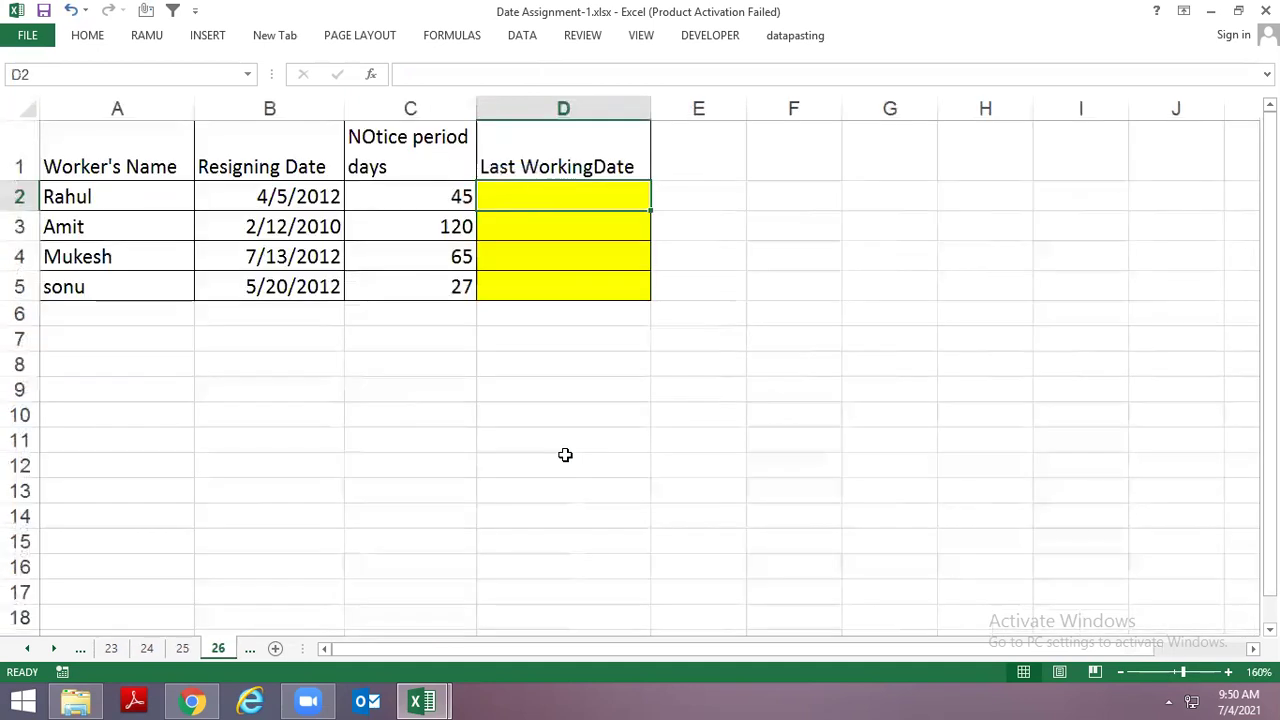
key("Up")
key("Left")
key("Left")
key("Left")
key("Down")
key("Right")
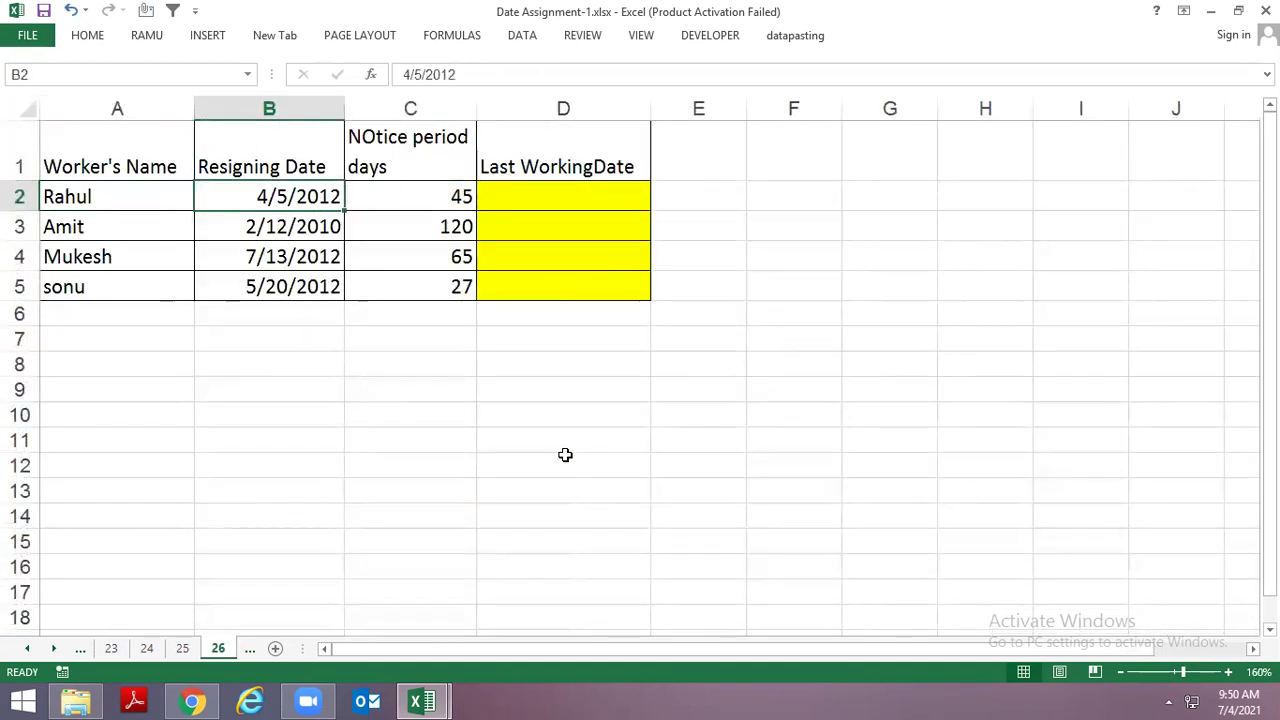
key("Up")
key("Down")
key("Right")
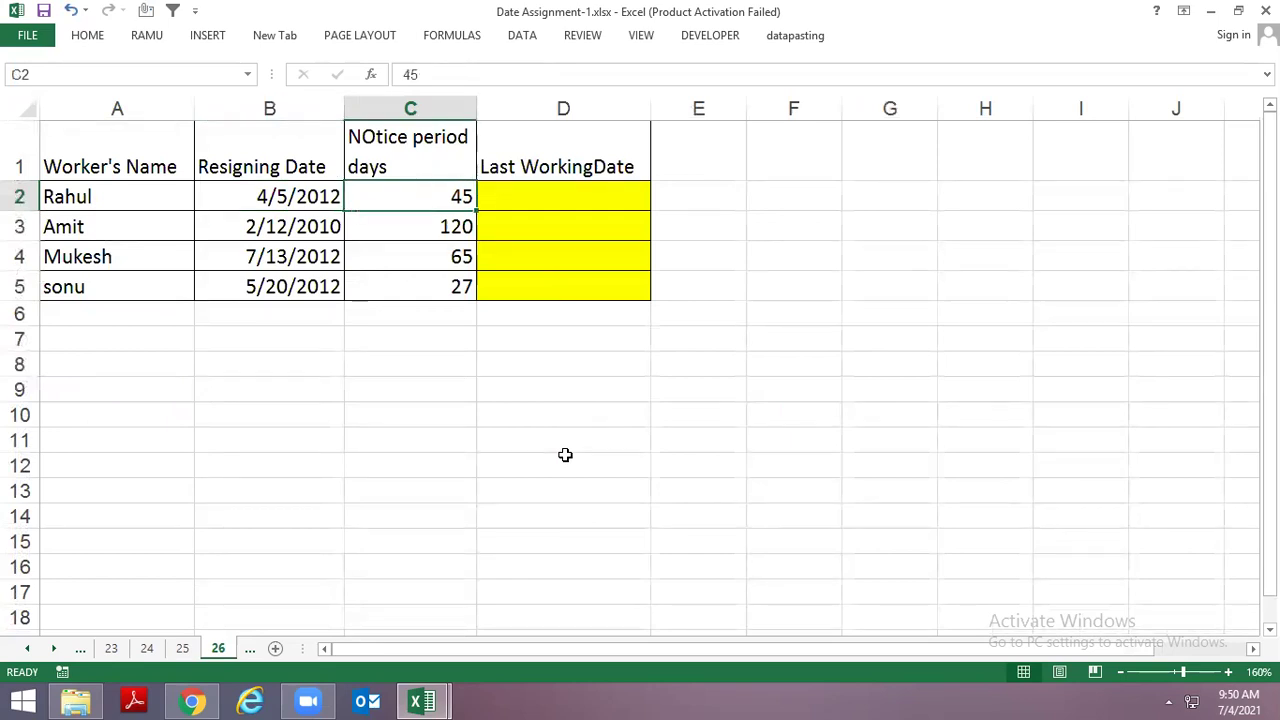
key("Right")
key("Up")
key("Down")
Step: Examine the dot-separated query dates in A2:A13 and the sample result in B2 on sheet 27
key("ctrl+Page_Down")
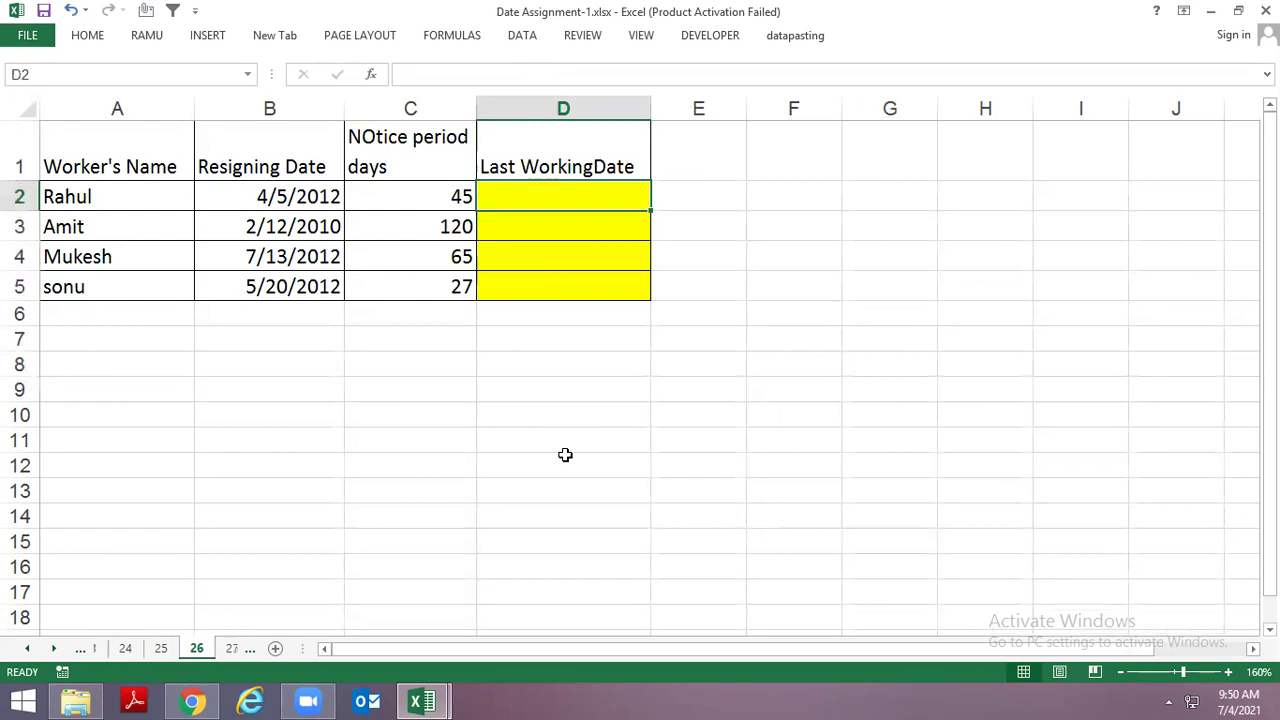
key("ctrl+Home")
key("Down")
key("ctrl+shift+Down")
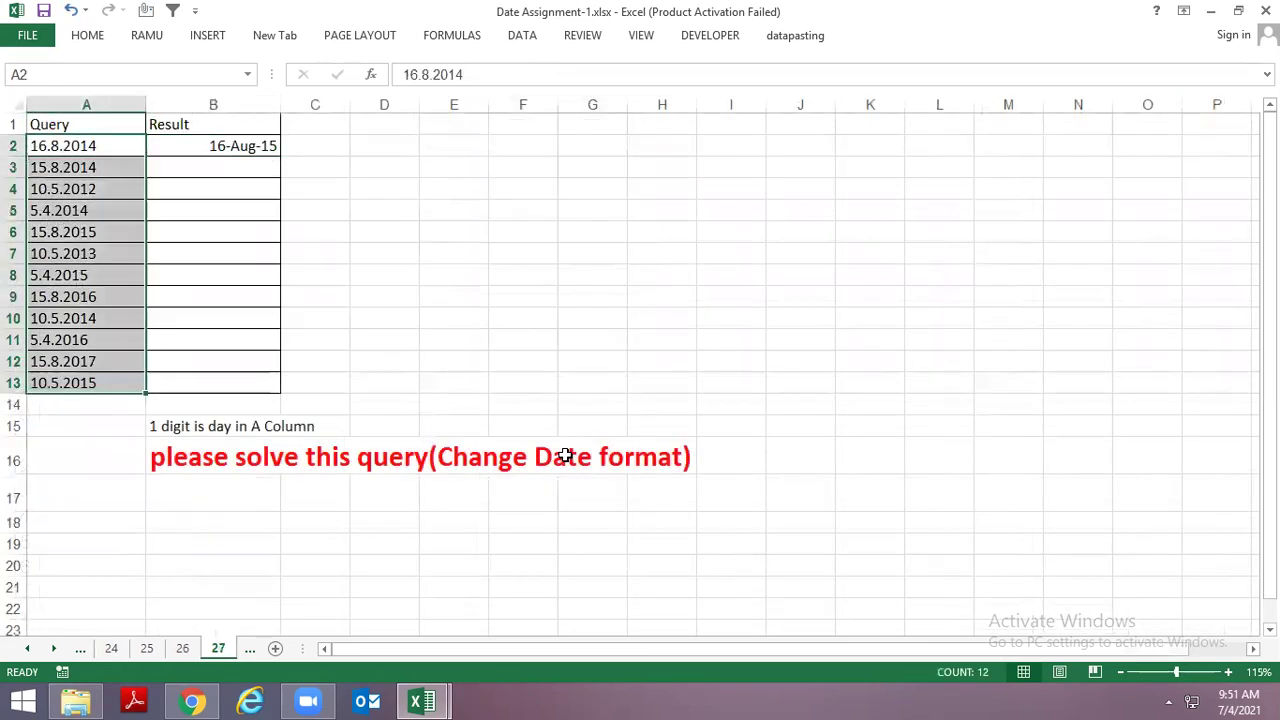
key("Right")
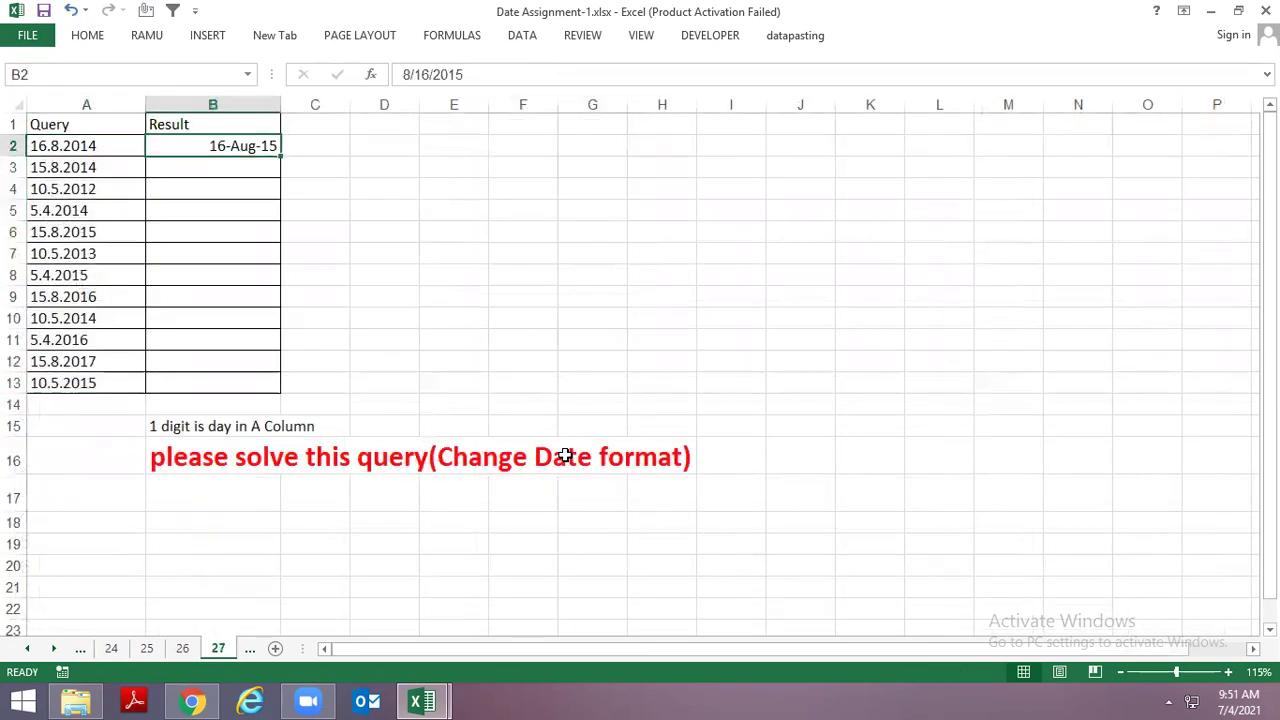
Step: Examine the Date & Time values and their separate Date and Time answer columns on sheet 28
key("ctrl+Page_Down")
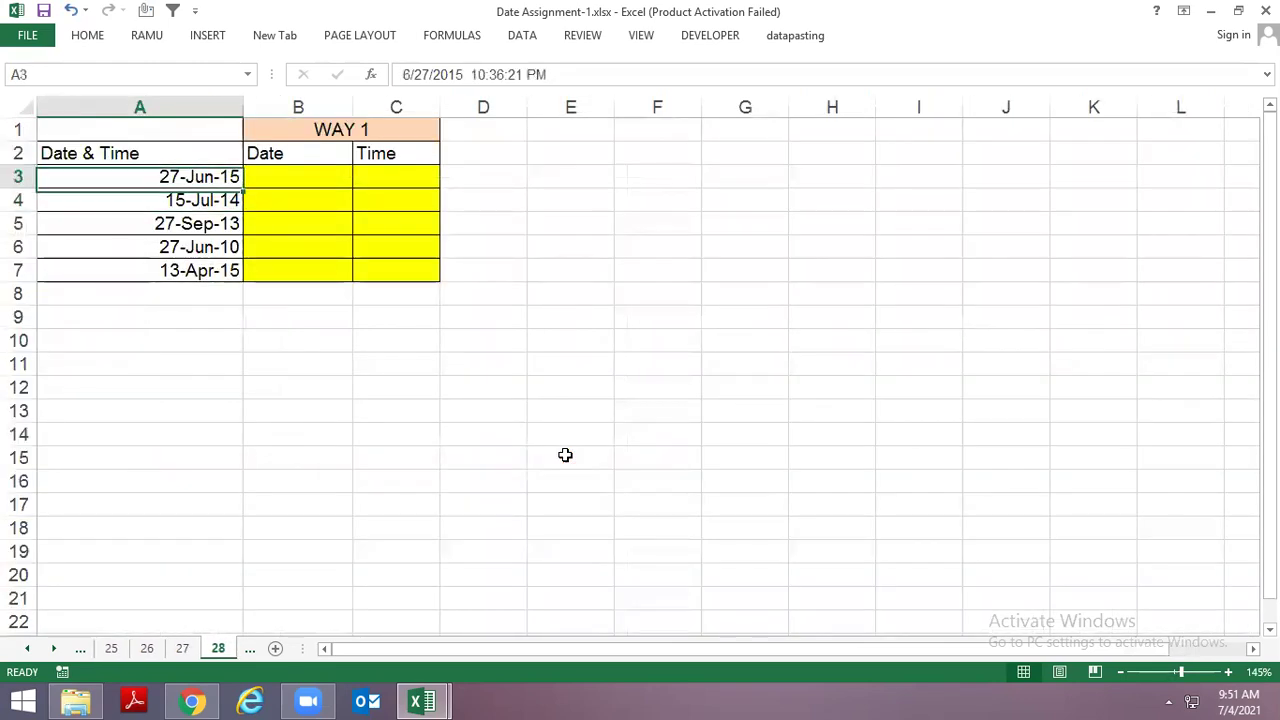
key("Right")
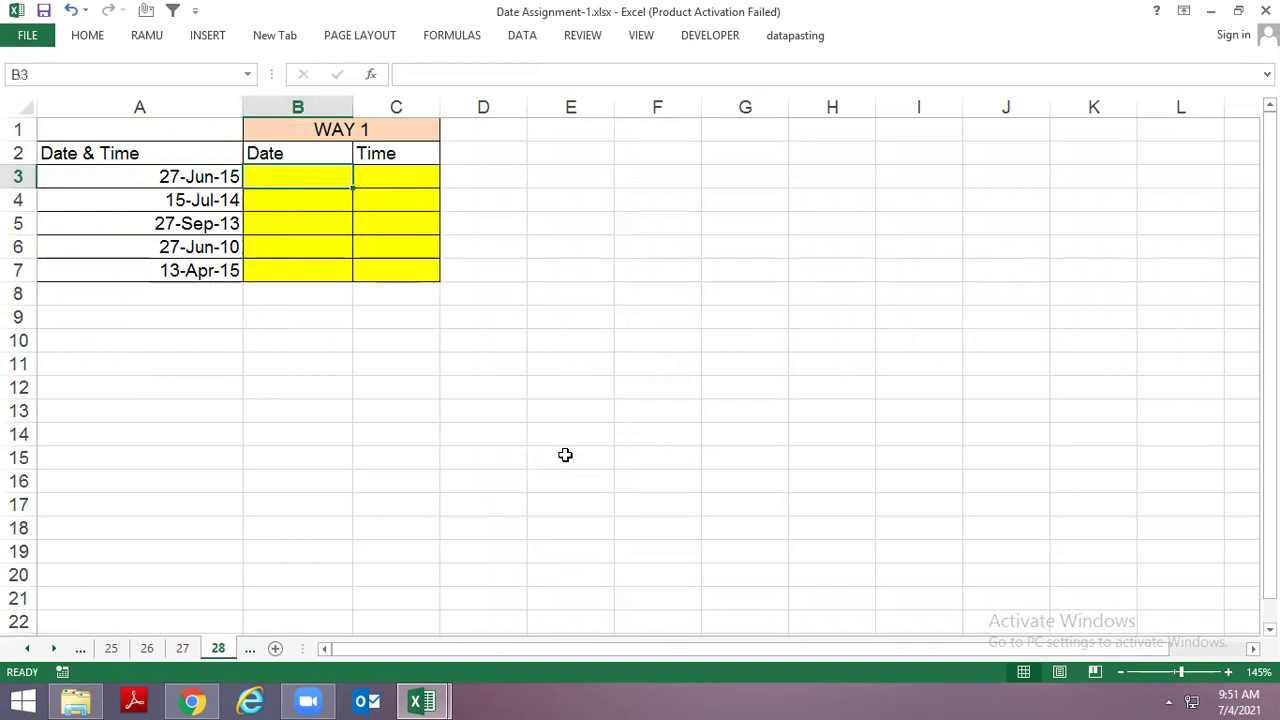
key("Right")
Step: Examine the leap year question heading and the Answer column on sheet 29
key("ctrl+Page_Down")
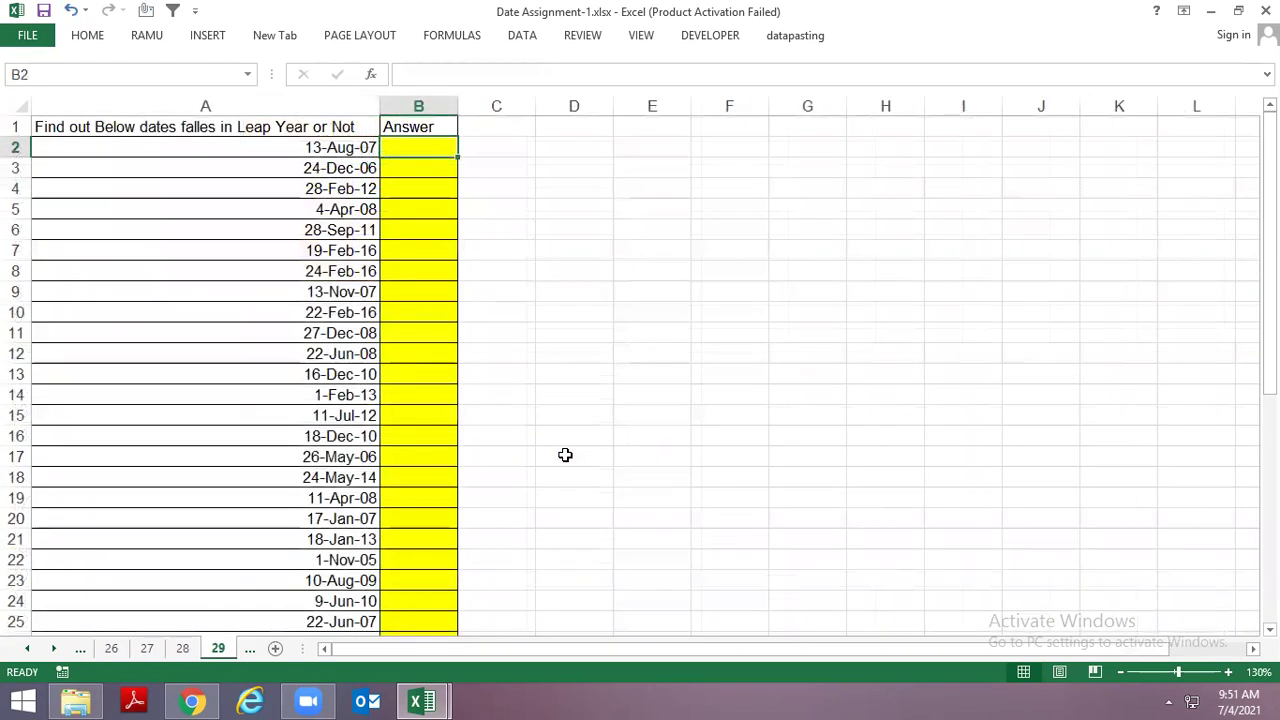
key("Left")
key("Up")
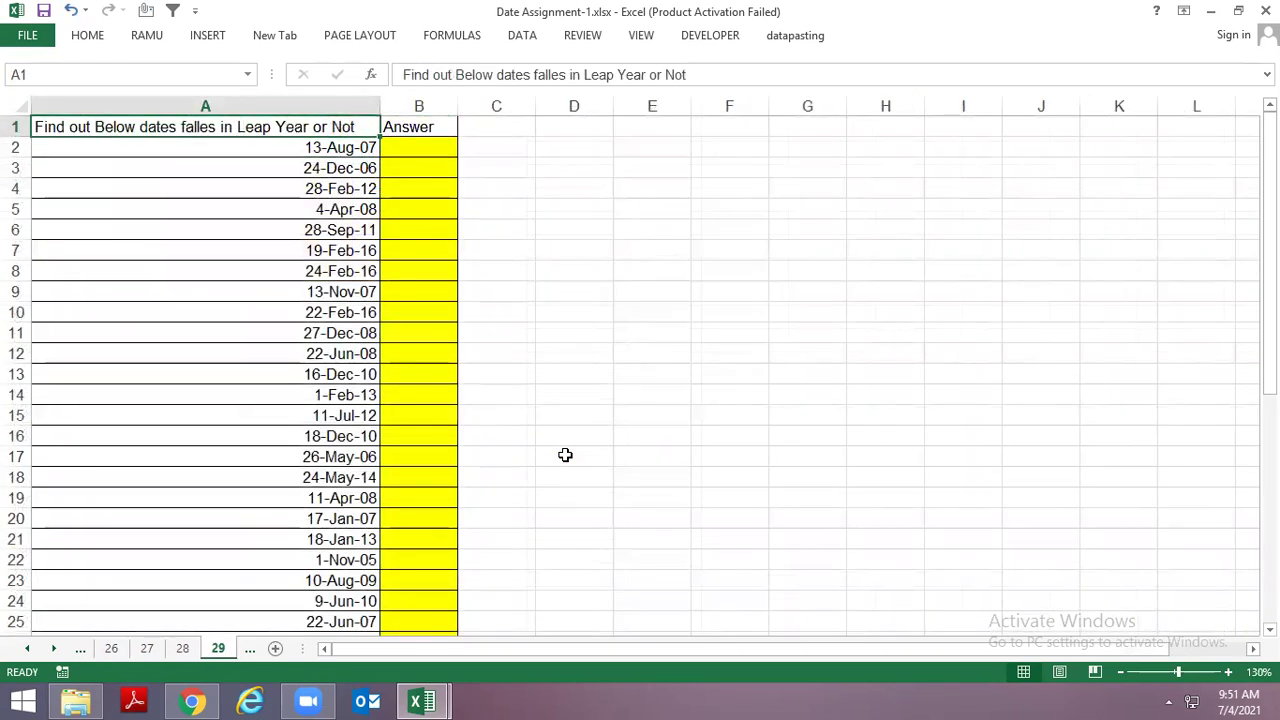
Step: Examine the list of dates below the leap year question heading on sheet 29
key("Down")
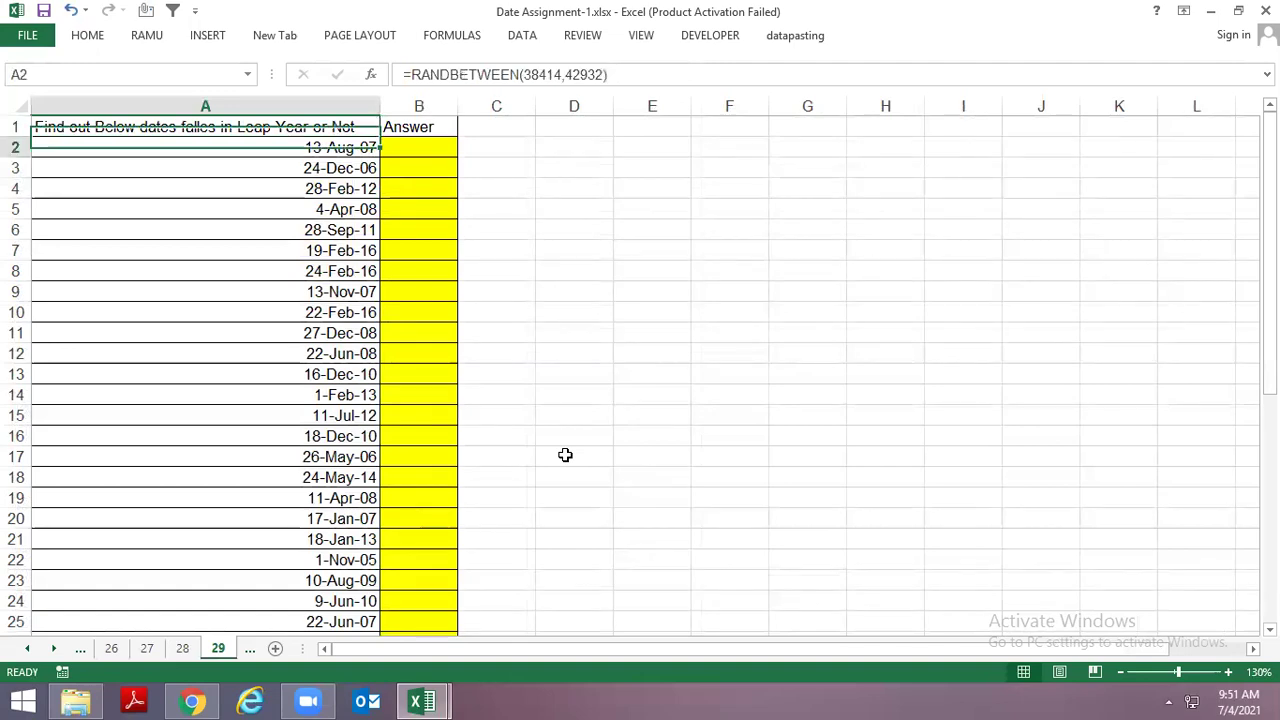
key("ctrl+shift+Down")
key("Up")
key("Down")
key("ctrl+shift+Down")
Step: Enter the two possible leap year answers beside the table, YES in D1 and NO in D2
key("Right")
key("Up")
key("Right")
key("Right")
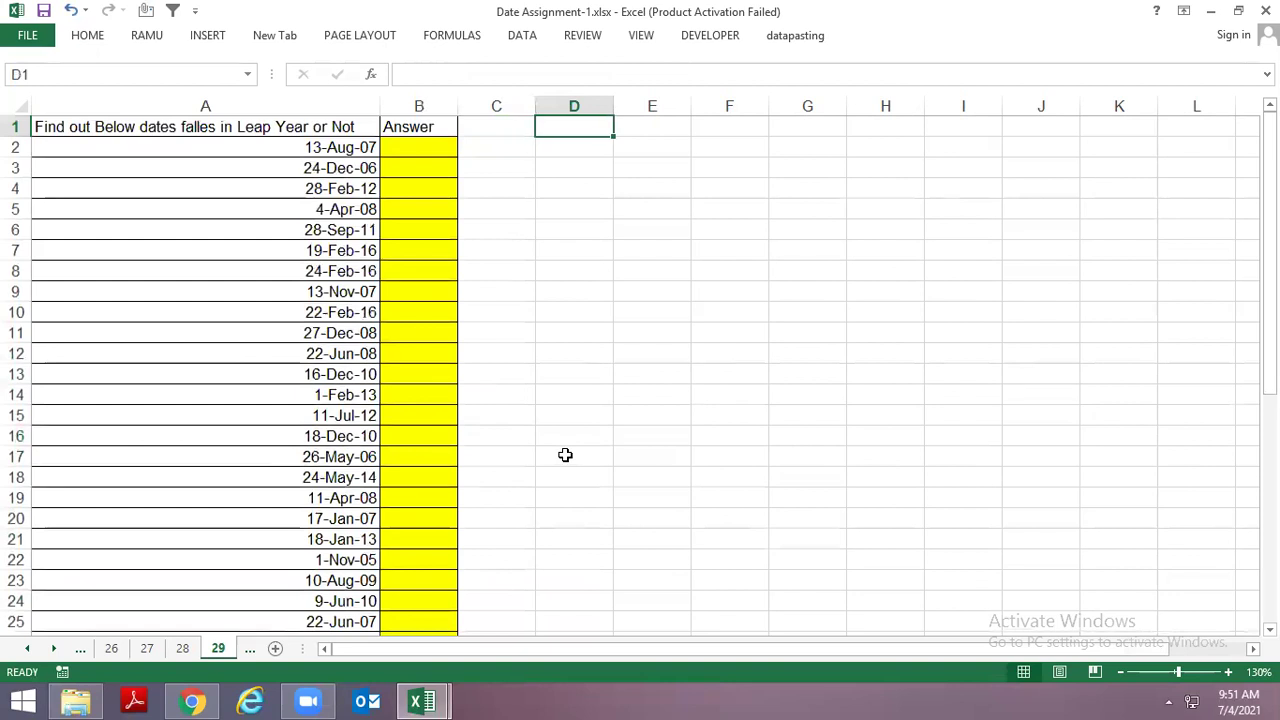
type("YES")
key("Return")
type("NO")
key("Return")
Step: Examine the dates in column A alongside their blank Answer cells in column B, finishing on B2
key("Left")
key("Left")
key("Left")
key("Right")
key("Left")
key("Right")
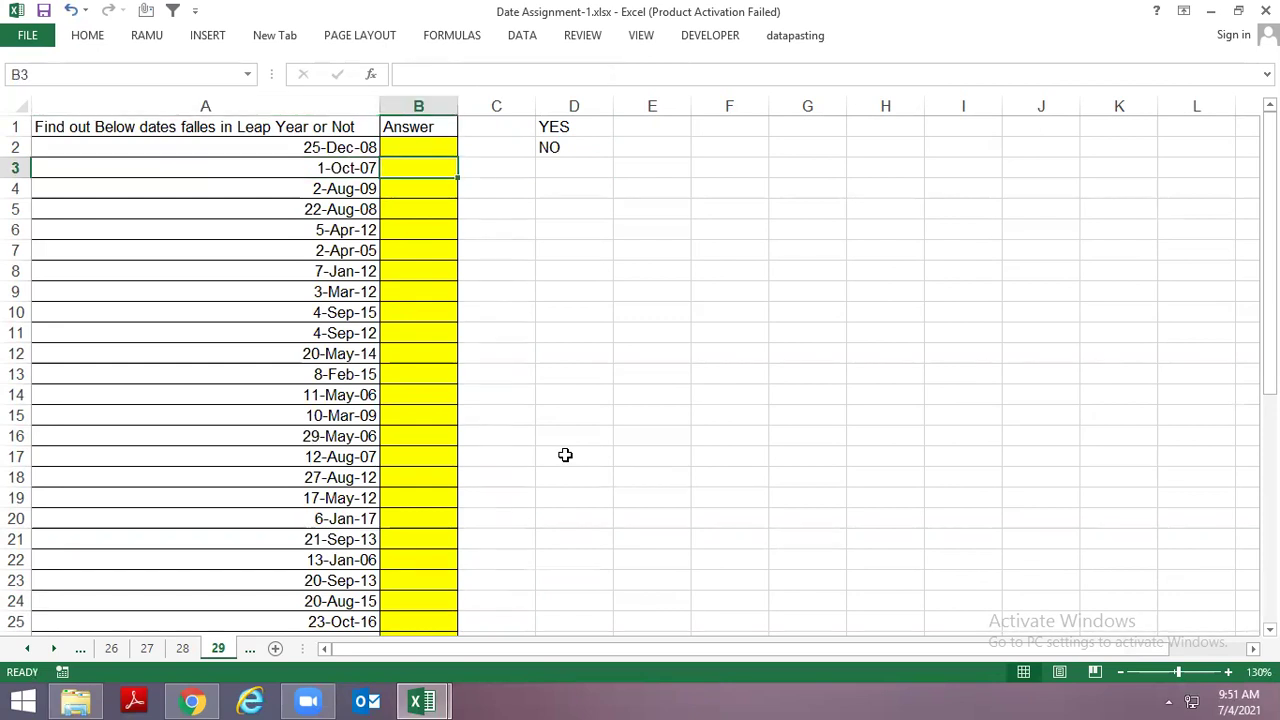
key("Left")
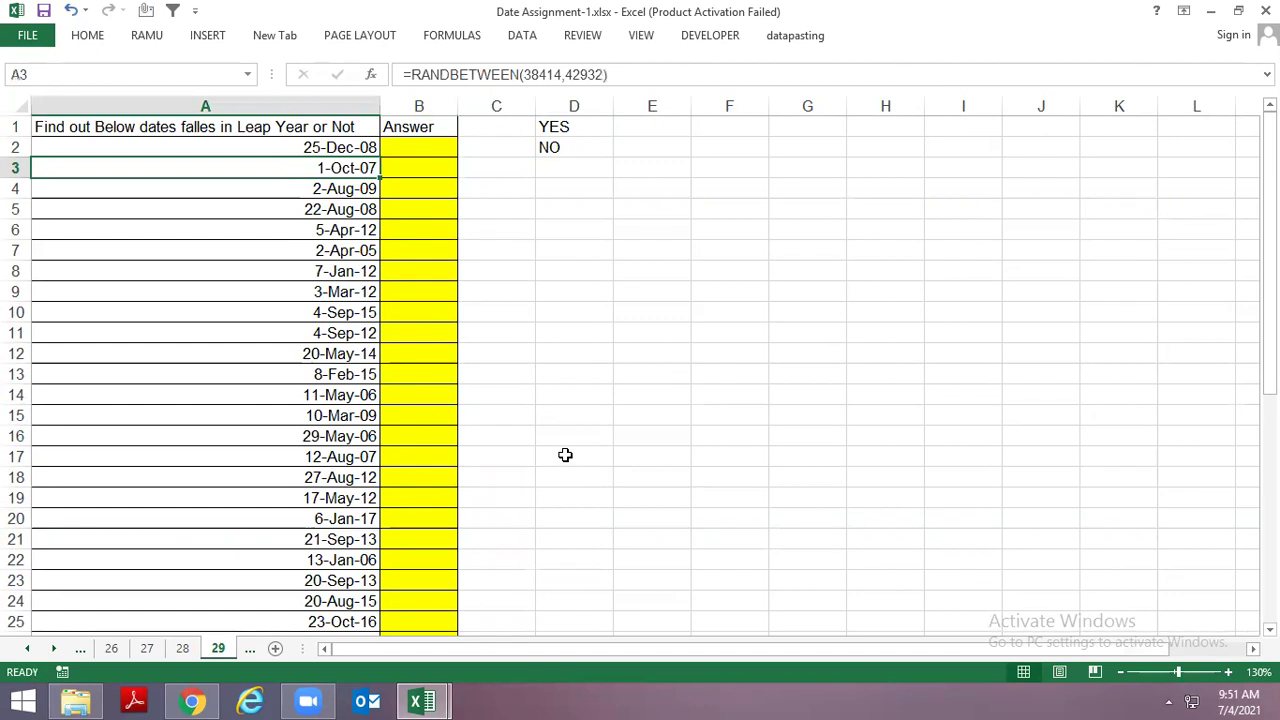
key("Right")
key("Right")
key("Left")
key("Left")
key("Right")
key("Right")
key("Left")
key("Left")
key("Right")
key("Left")
key("Right")
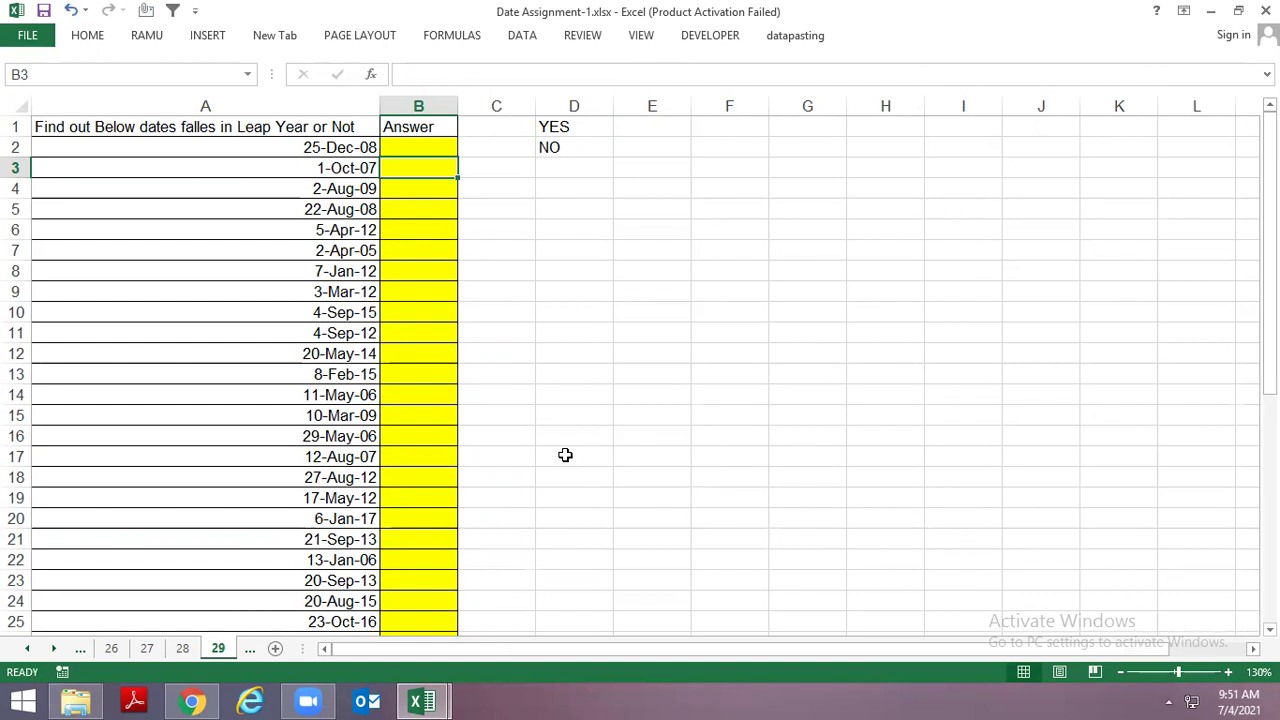
key("Left")
key("Up")
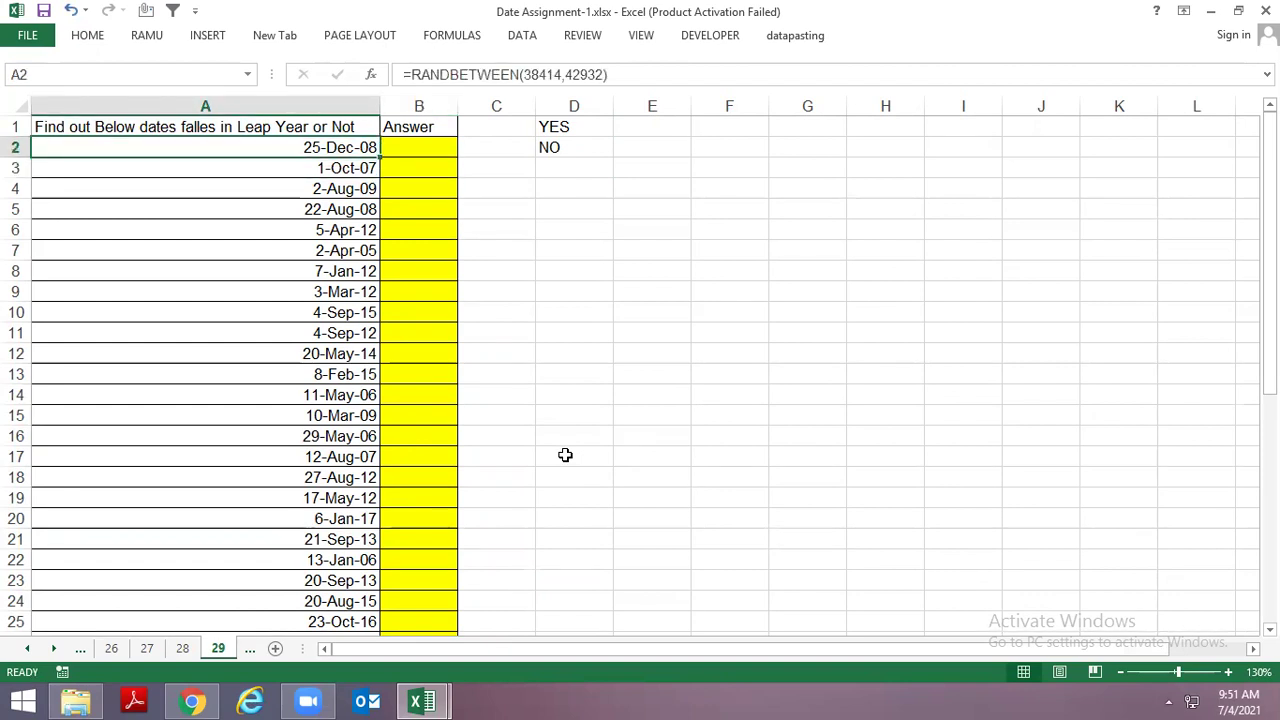
left_click(855, 698)
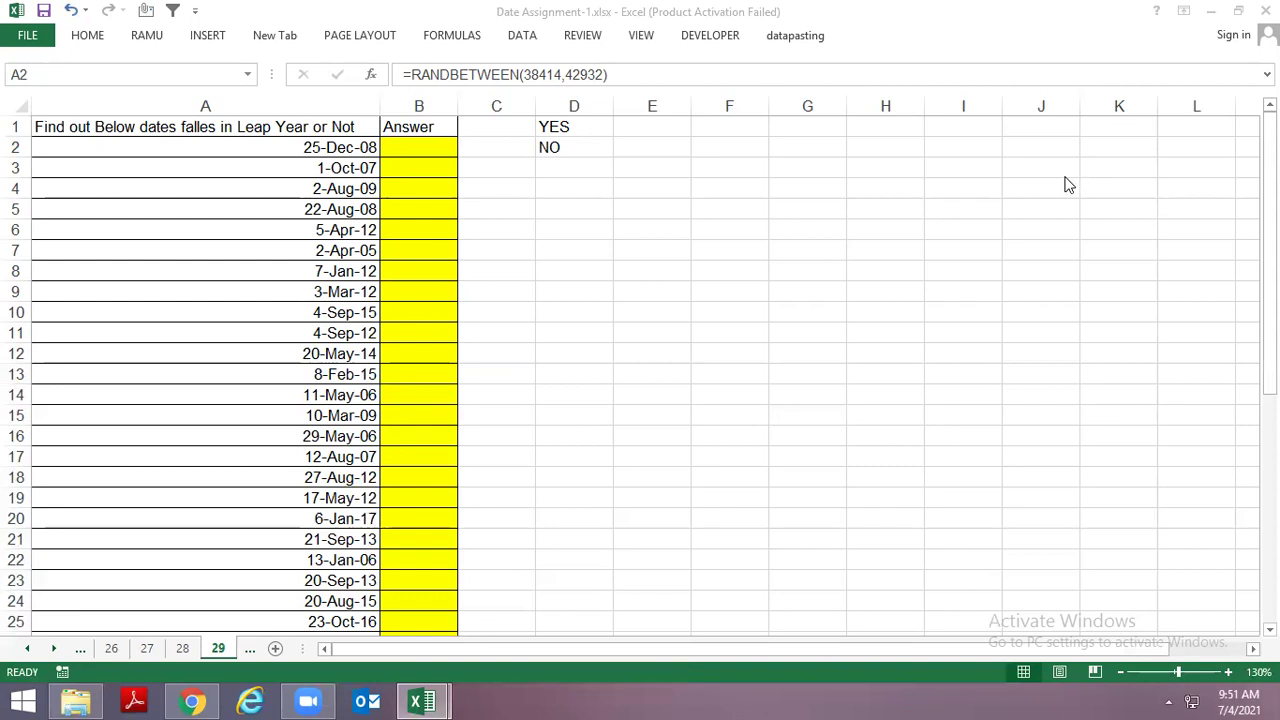
left_click(420, 151)
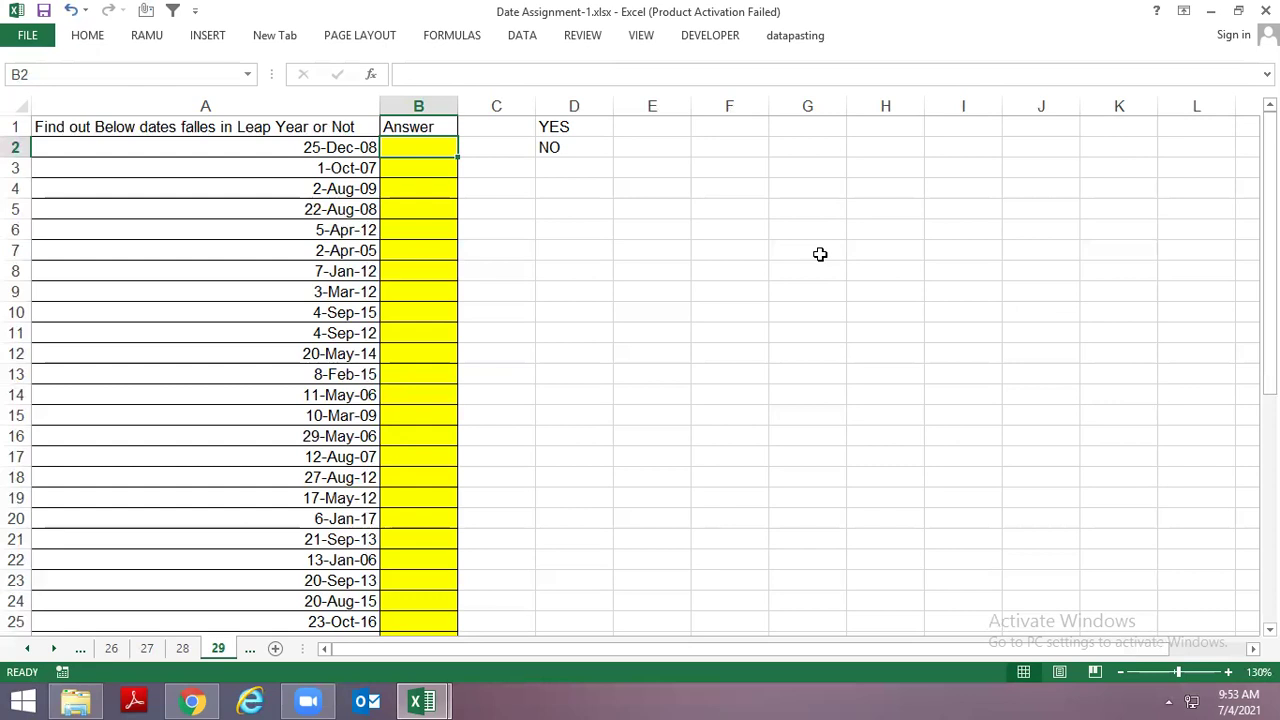
Step: Examine the office time values in A4:A18 on sheet 30
key("ctrl+Page_Down")
key("ctrl+Up")
key("ctrl+Up")
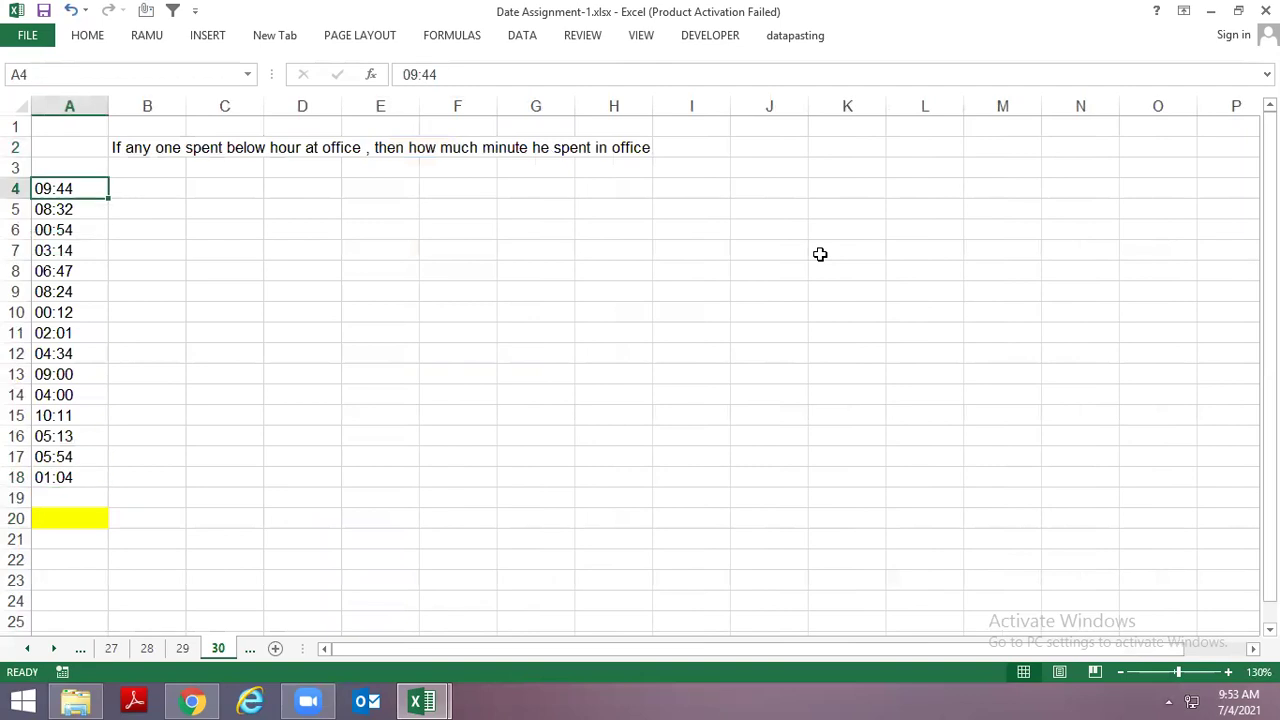
key("ctrl+shift+Down")
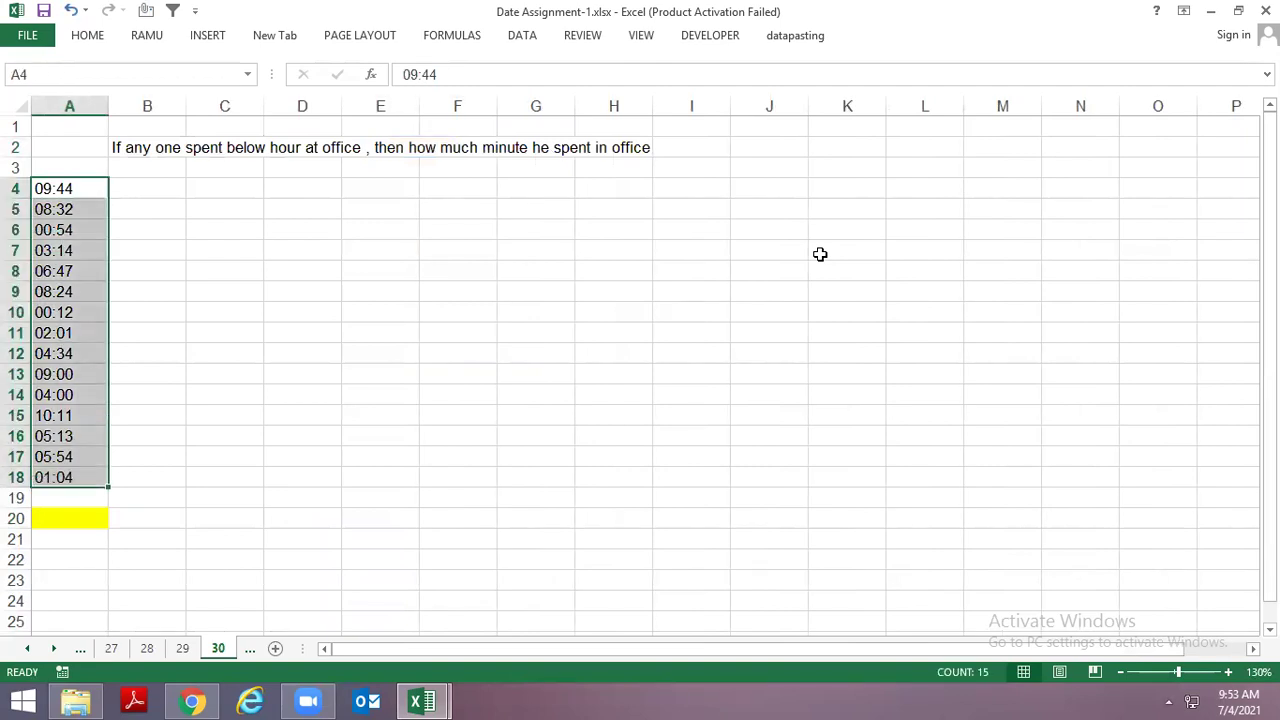
Step: Examine the day name questions Q1 to Q5 in D4:D8 and their answer cells on sheet 31
key("ctrl+Page_Down")
key("Down")
key("Left")
key("Up")
key("Up")
key("Up")
key("Up")
key("Left")
key("Right")
key("Right")
key("shift+Down")
key("shift+Down")
key("shift+Down")
key("shift+Down")
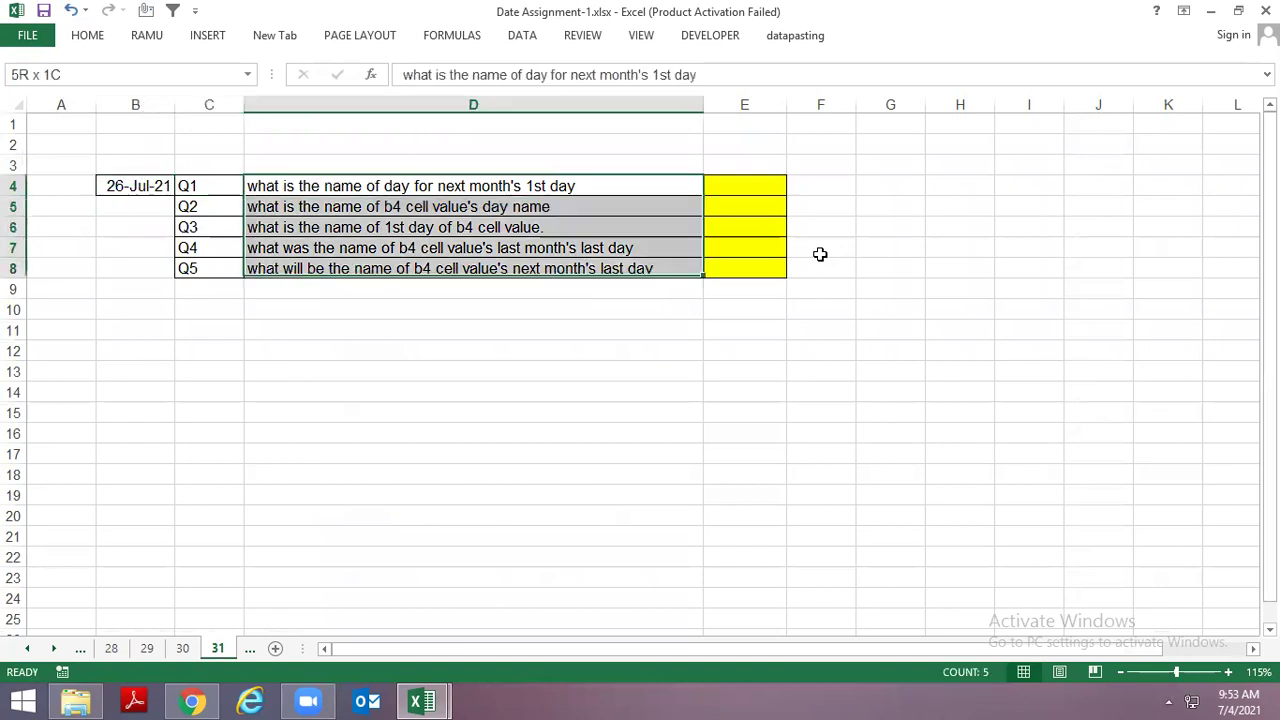
key("Right")
key("Right")
key("Left")
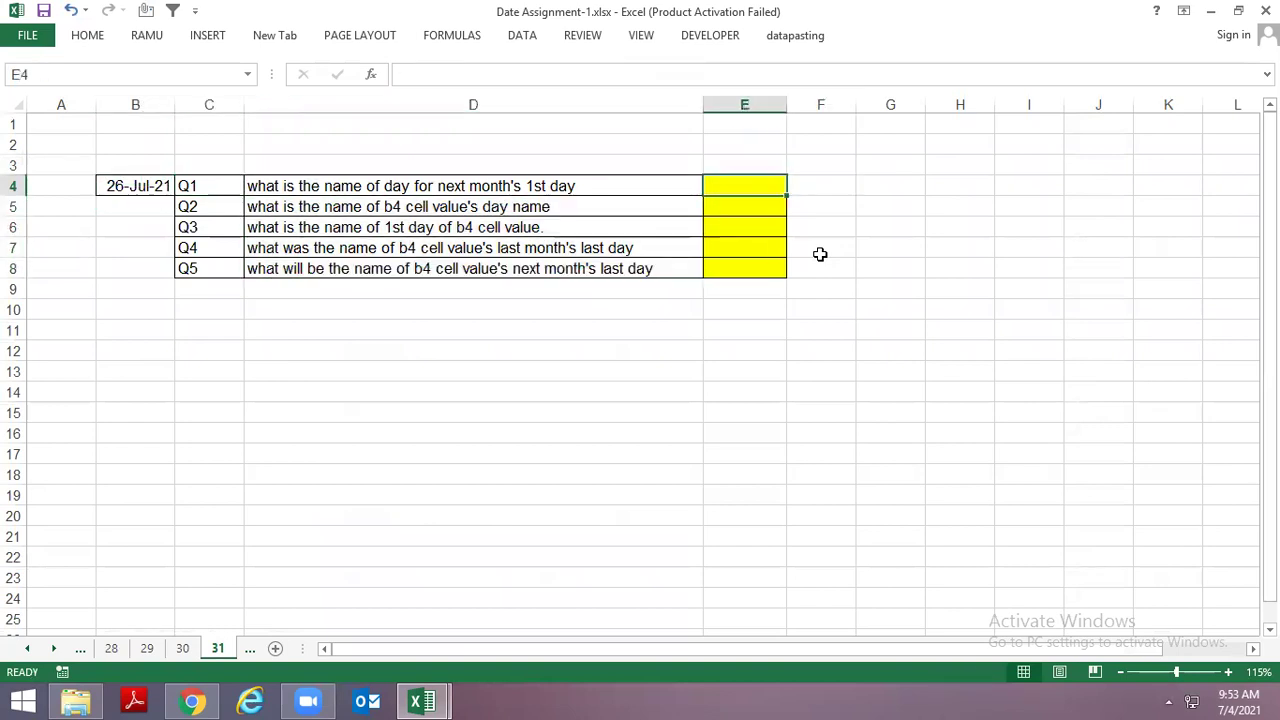
Step: Examine the dot-separated dates, their sample outputs and the 31122015 conversion exercise in row 14 on sheet 33
key("ctrl+Page_Down")
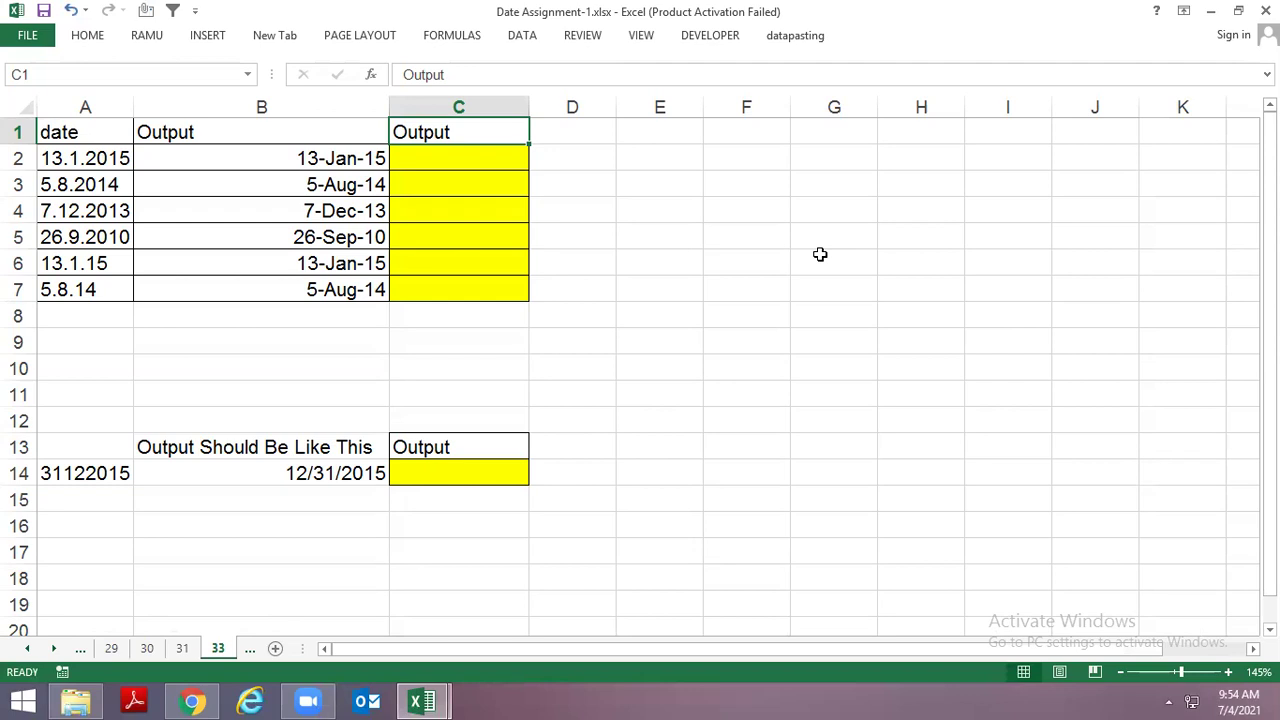
key("Down")
key("Down")
key("Up")
key("Up")
key("Left")
key("Left")
key("Down")
key("Right")
key("Right")
key("Down")
key("Down")
key("Down")
key("Down")
key("Down")
key("Down")
key("Down")
key("Down")
key("Down")
key("Down")
key("Down")
key("Down")
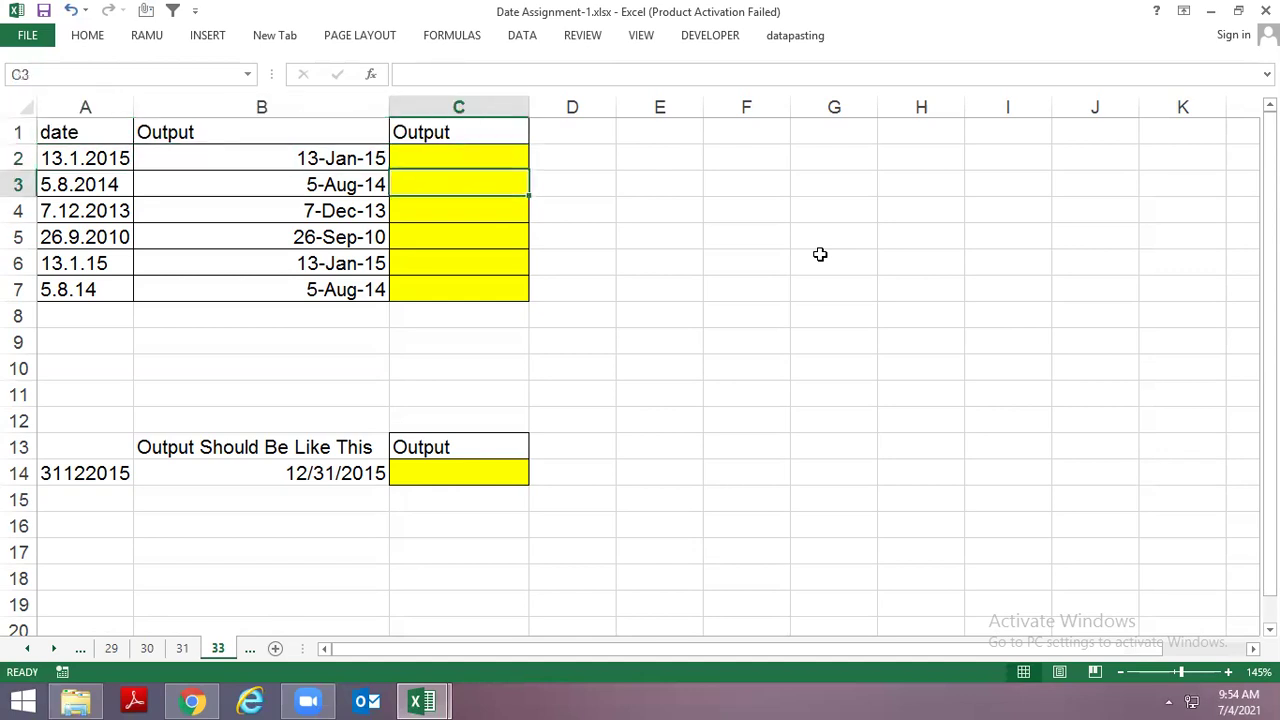
key("Left")
key("Left")
key("Right")
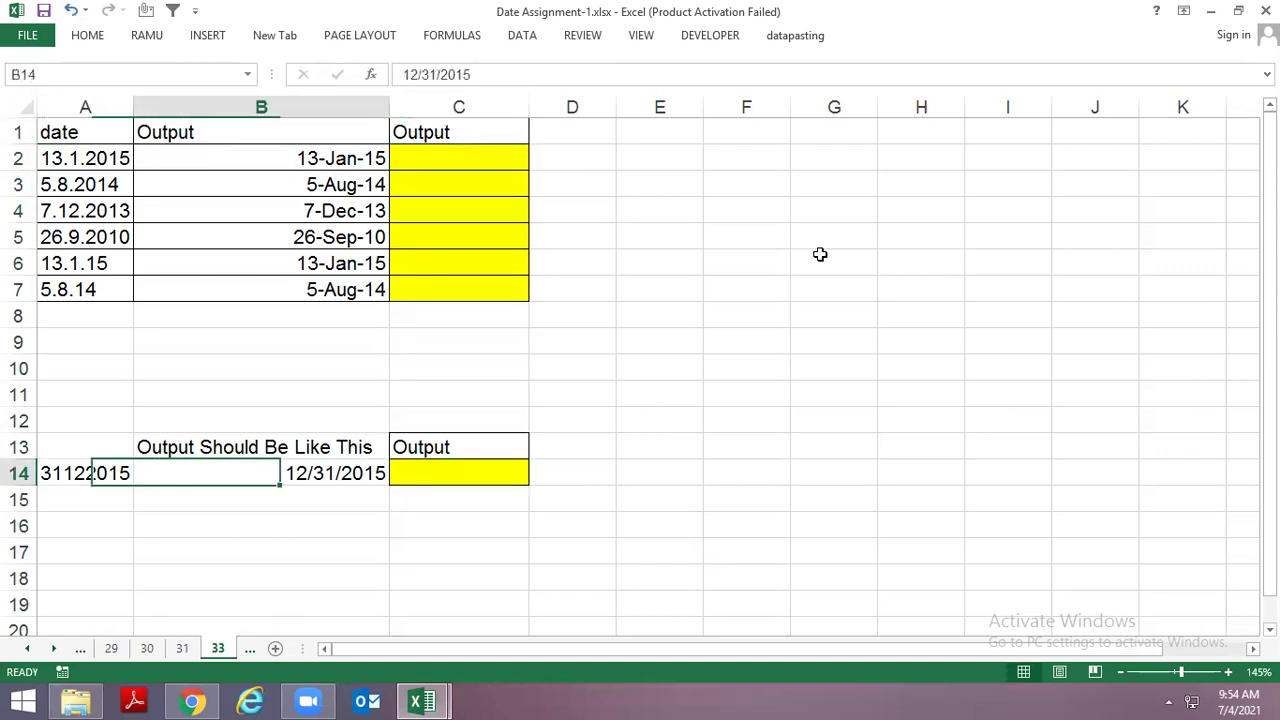
Step: Apply all borders to A14:B14 on sheet 33
key("Left")
key("shift+Right")
key("alt")
key("h")
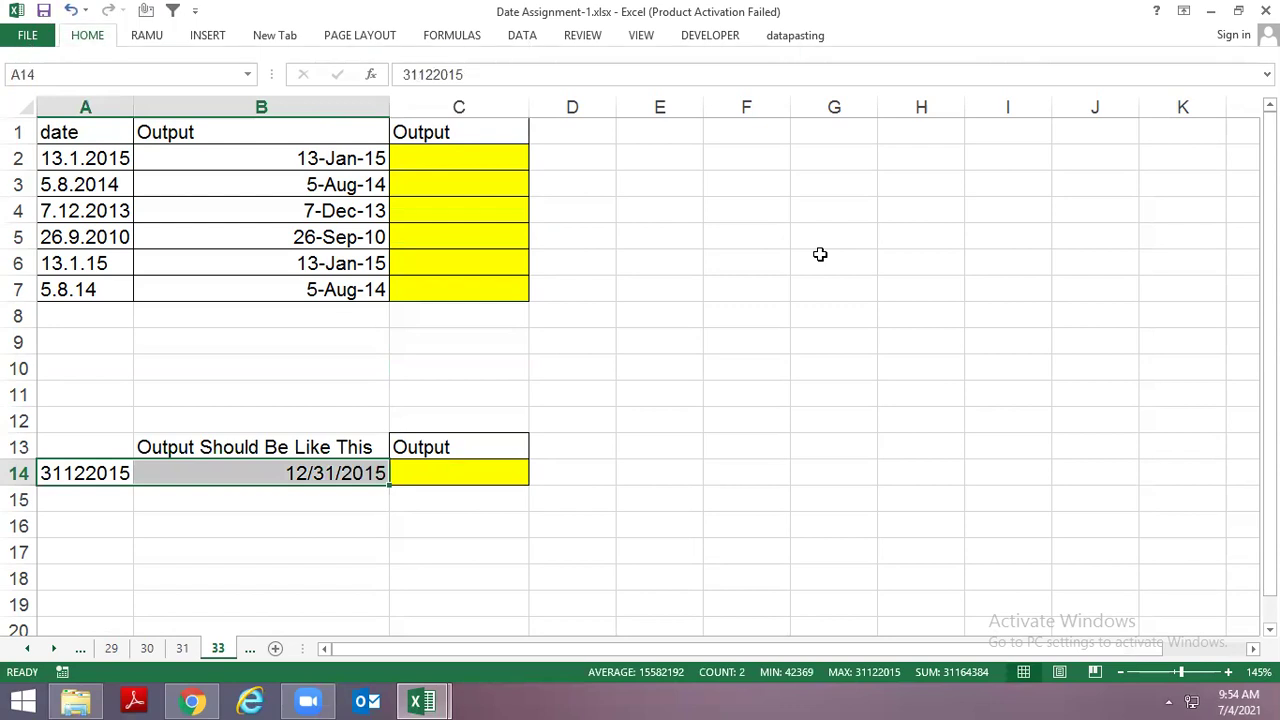
key("b")
key("a")
key("Up")
key("Up")
Step: Examine the day name and first or last date questions in A3:A11 and their answer cells on sheet 35
key("ctrl+Page_Down")
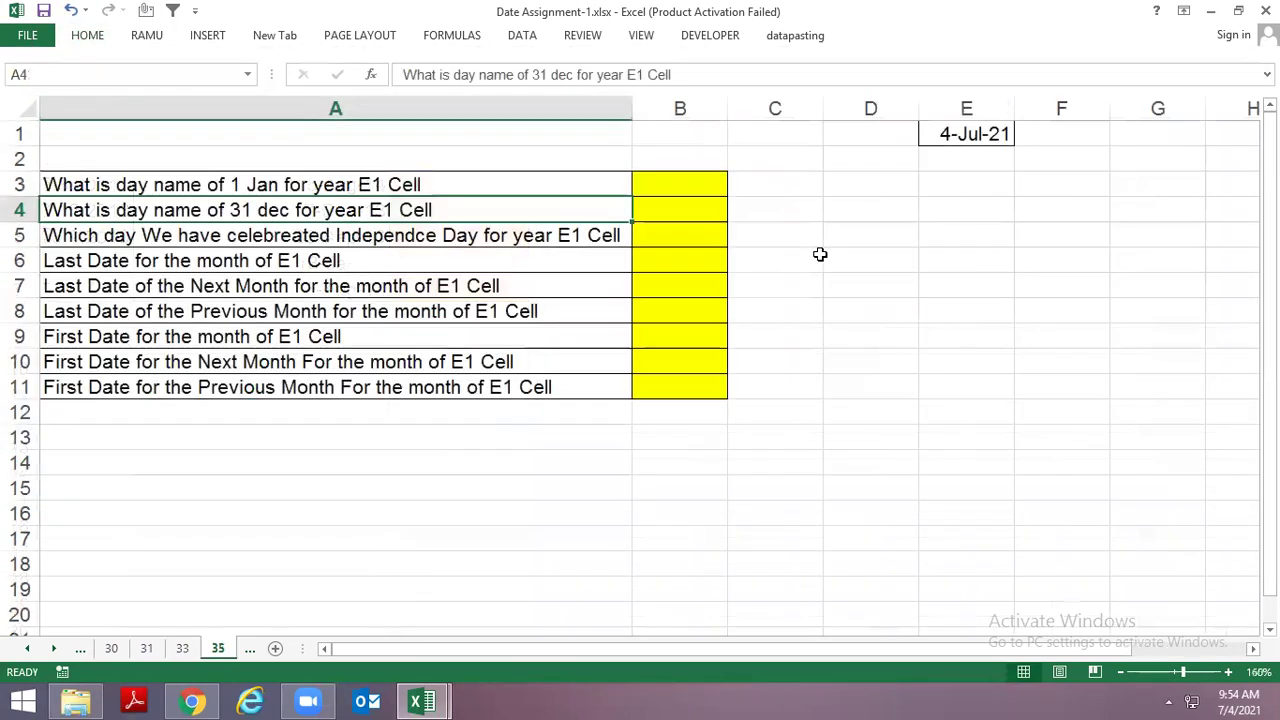
key("Up")
key("Up")
key("Right")
key("Right")
key("Up")
key("Right")
key("Right")
key("Left")
key("Left")
key("Down")
key("Down")
key("Left")
key("Left")
key("ctrl+shift+Down")
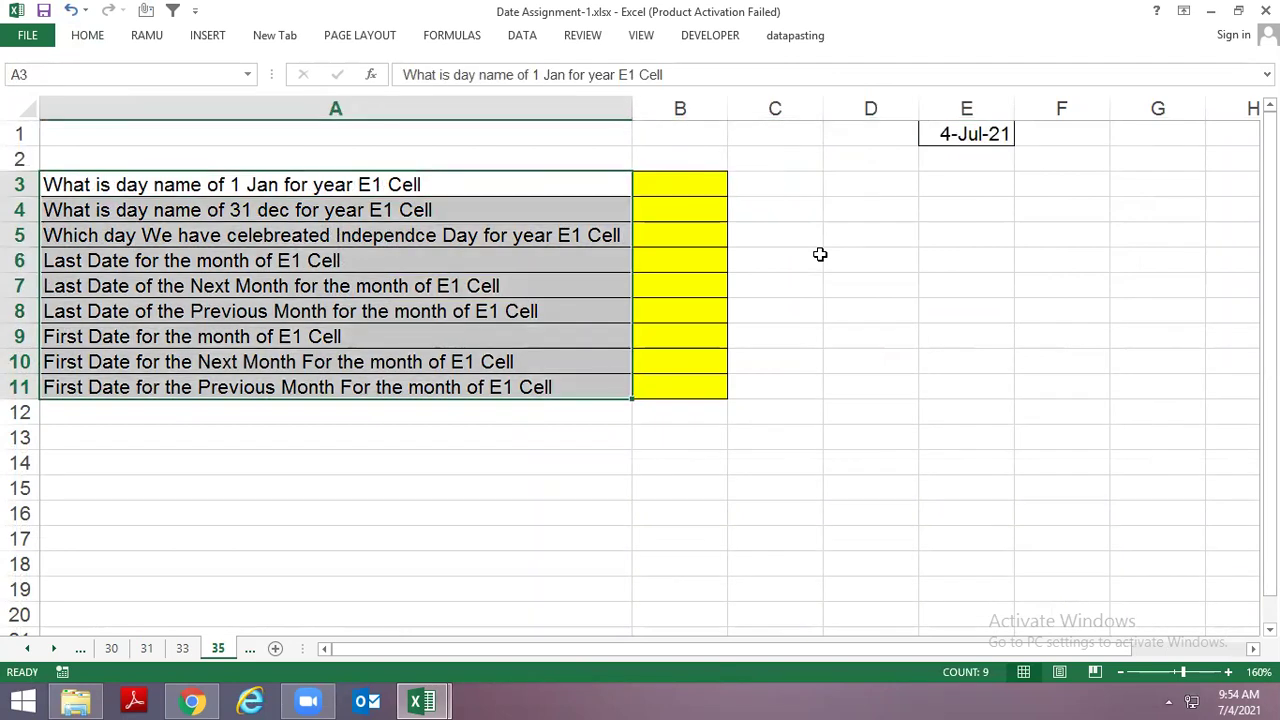
key("Right")
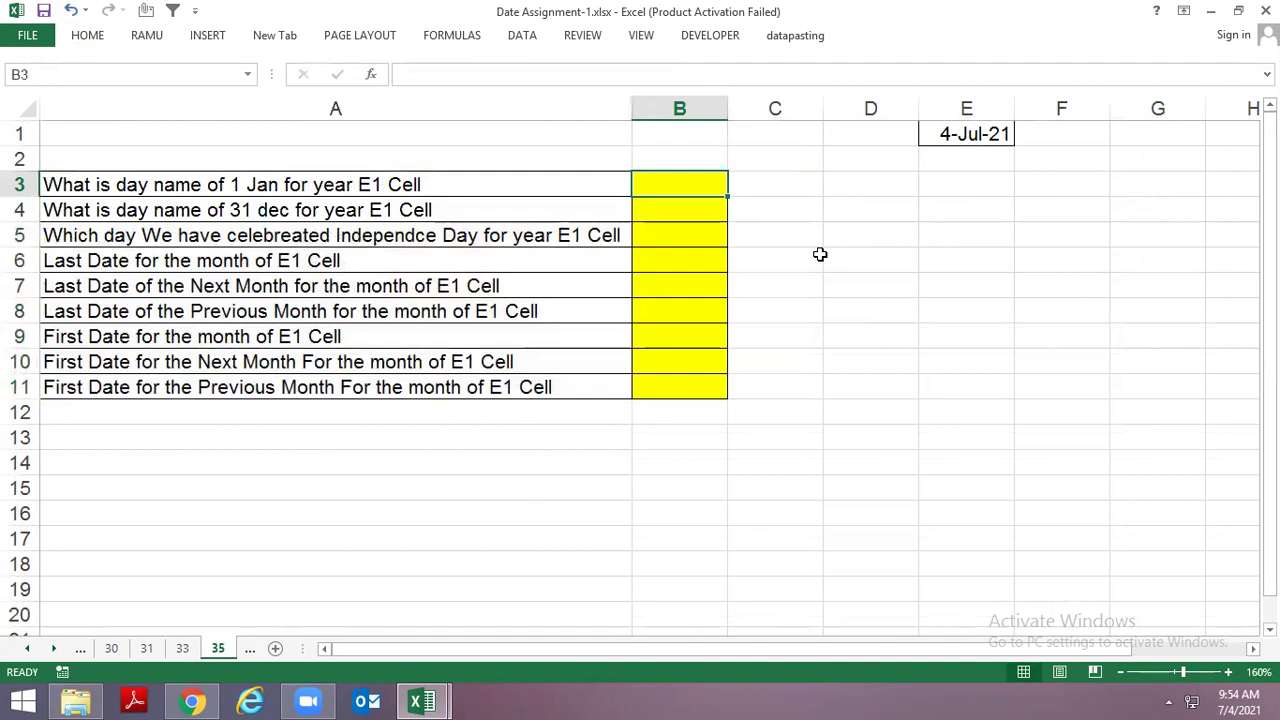
key("Down")
key("Down")
key("Up")
key("Up")
key("Down")
key("Down")
key("Down")
Step: Examine the hours played in B2:B9 and the total hours answer cell E9 on sheet 36
key("ctrl+Page_Down")
key("ctrl+Up")
key("ctrl+Left")
key("ctrl+Left")
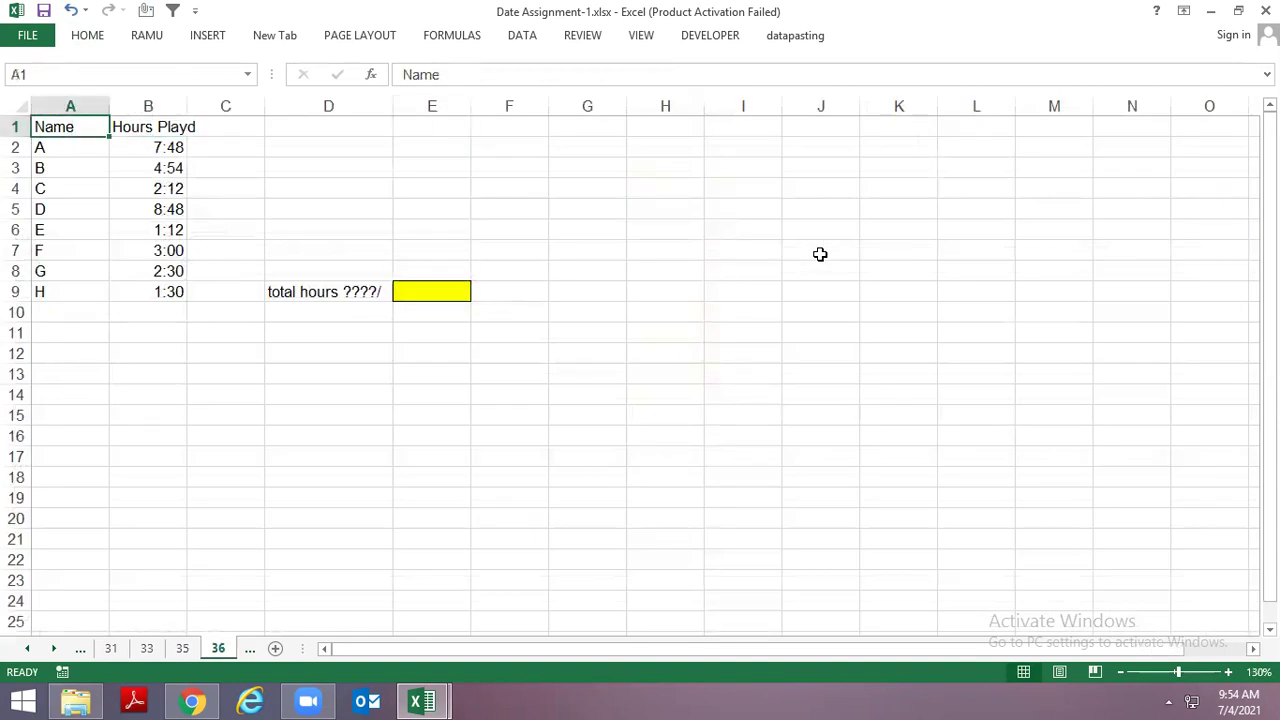
key("Right")
key("Down")
key("ctrl+shift+Down")
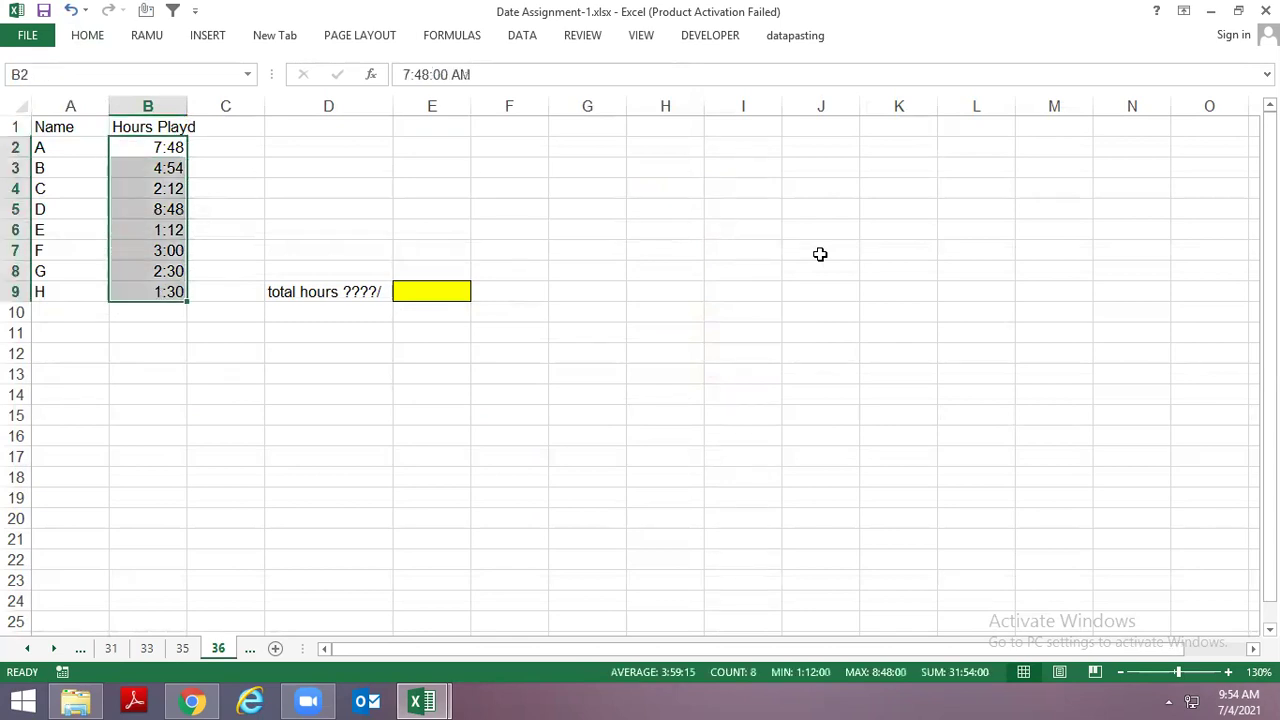
key("Right")
key("Right")
key("Down")
key("Down")
key("Down")
key("Down")
key("Down")
key("Down")
key("Right")
key("Down")
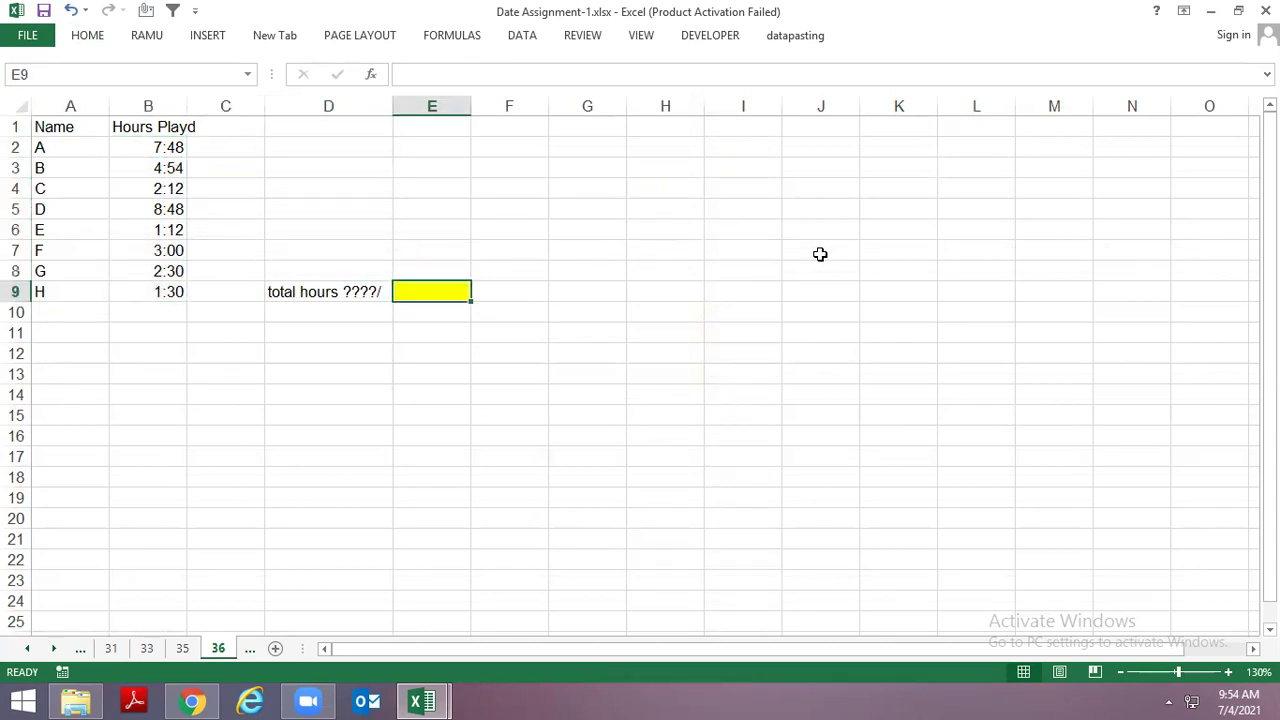
Step: Examine the TIME IN and TIME OUT values and the green hours worked answer cell on sheet 37
key("ctrl+Page_Down")
key("ctrl+Home")
key("Down")
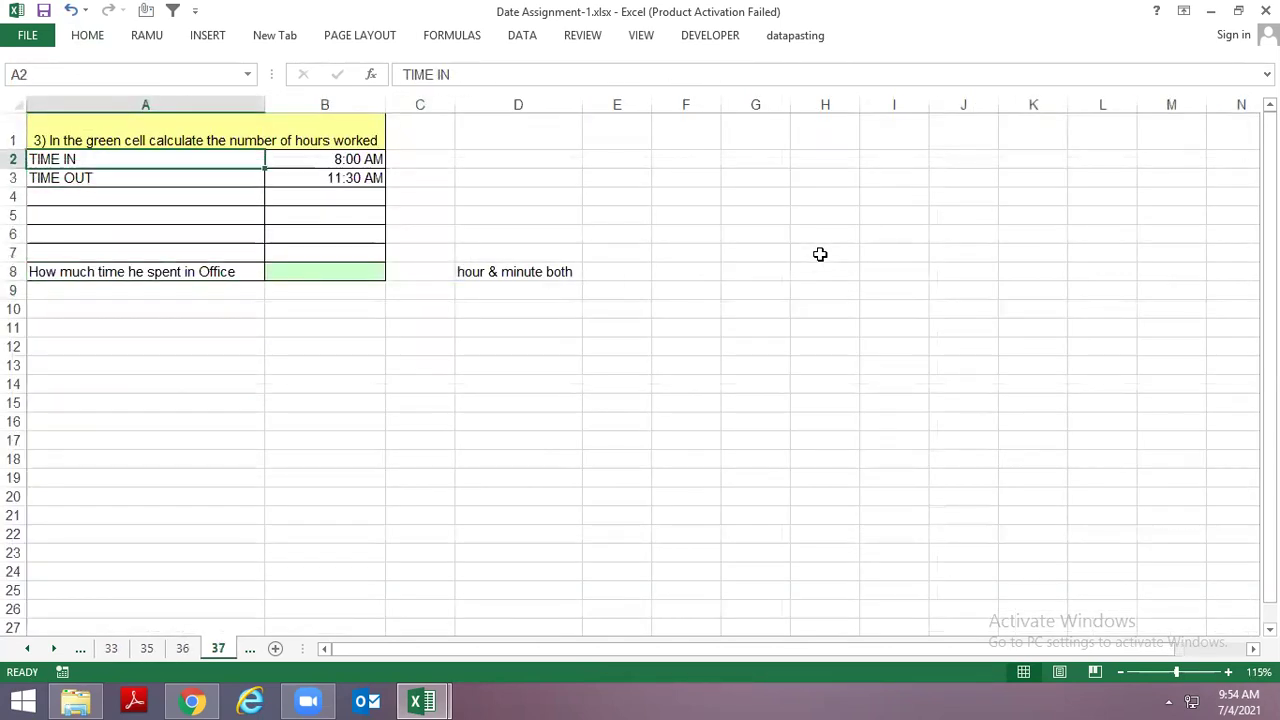
key("Right")
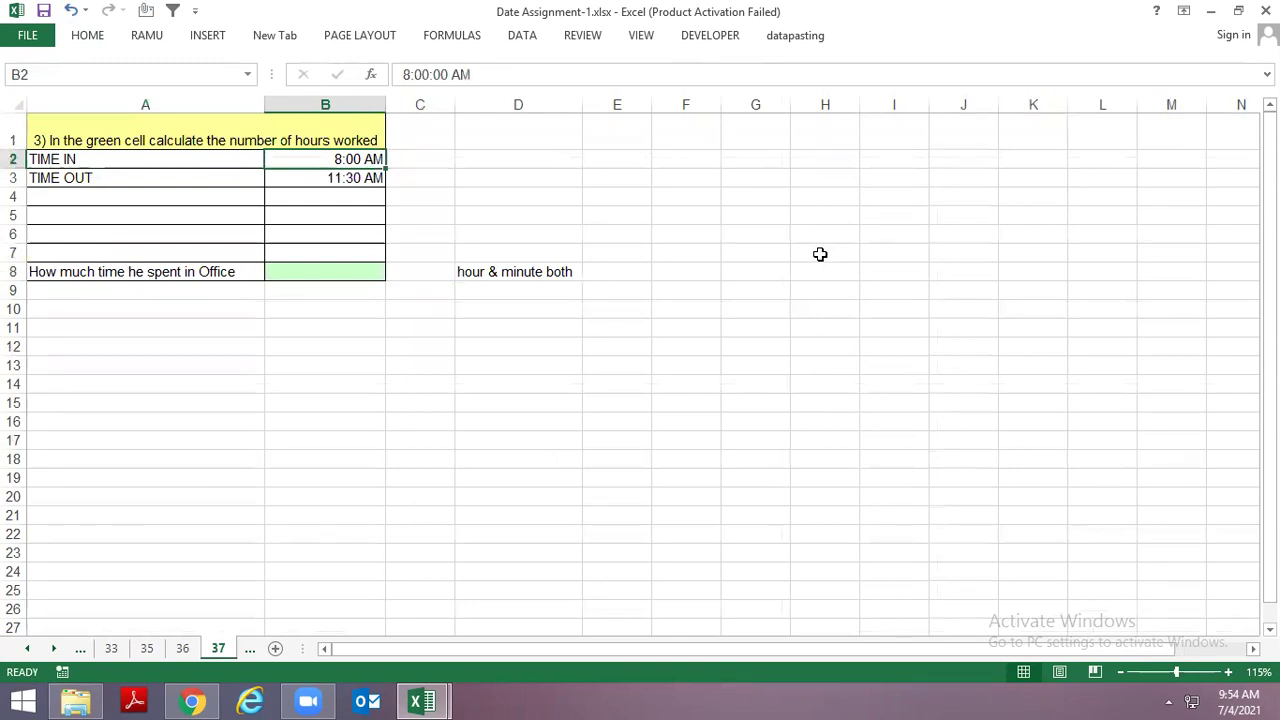
key("Down")
key("Down")
key("Down")
key("Down")
key("Down")
key("Down")
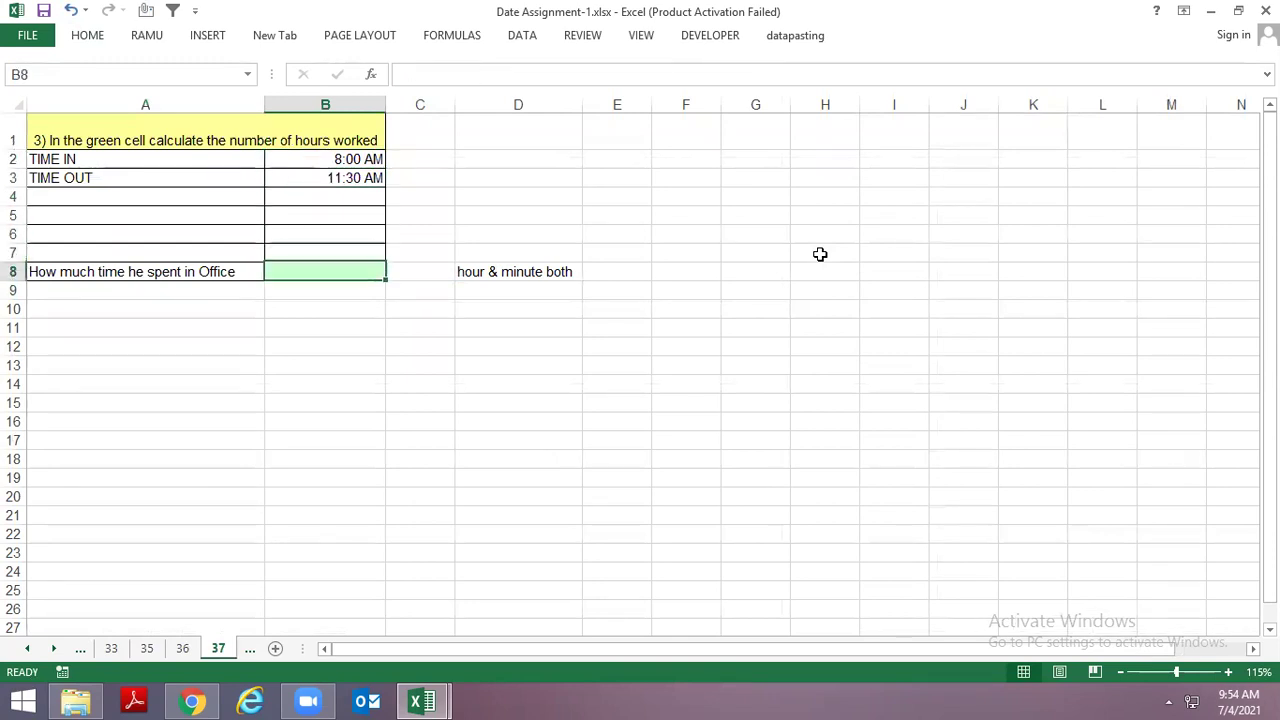
Step: Examine the birthday age questions Q1 to Q4 and their answer cells on sheet 38
key("ctrl+Page_Down")
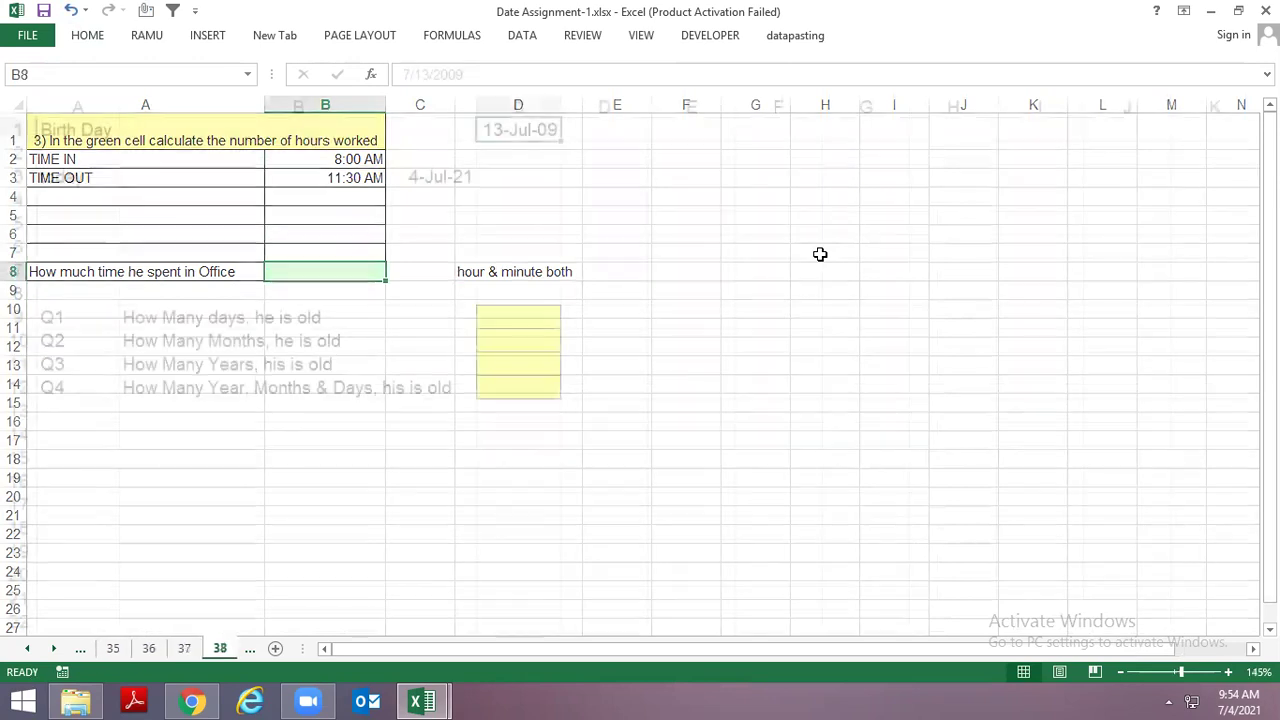
key("Down")
key("Down")
key("Down")
key("Down")
key("Down")
key("Down")
key("Down")
key("Down")
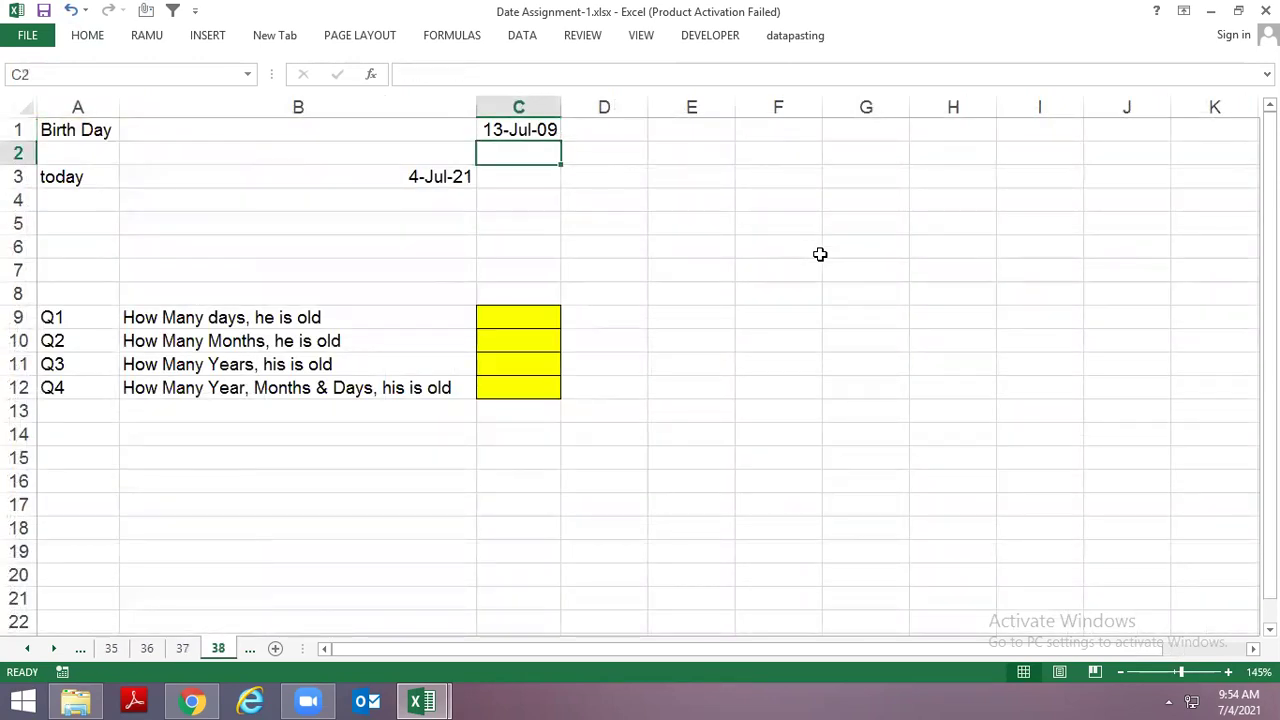
key("Left")
key("ctrl+shift+Down")
key("Right")
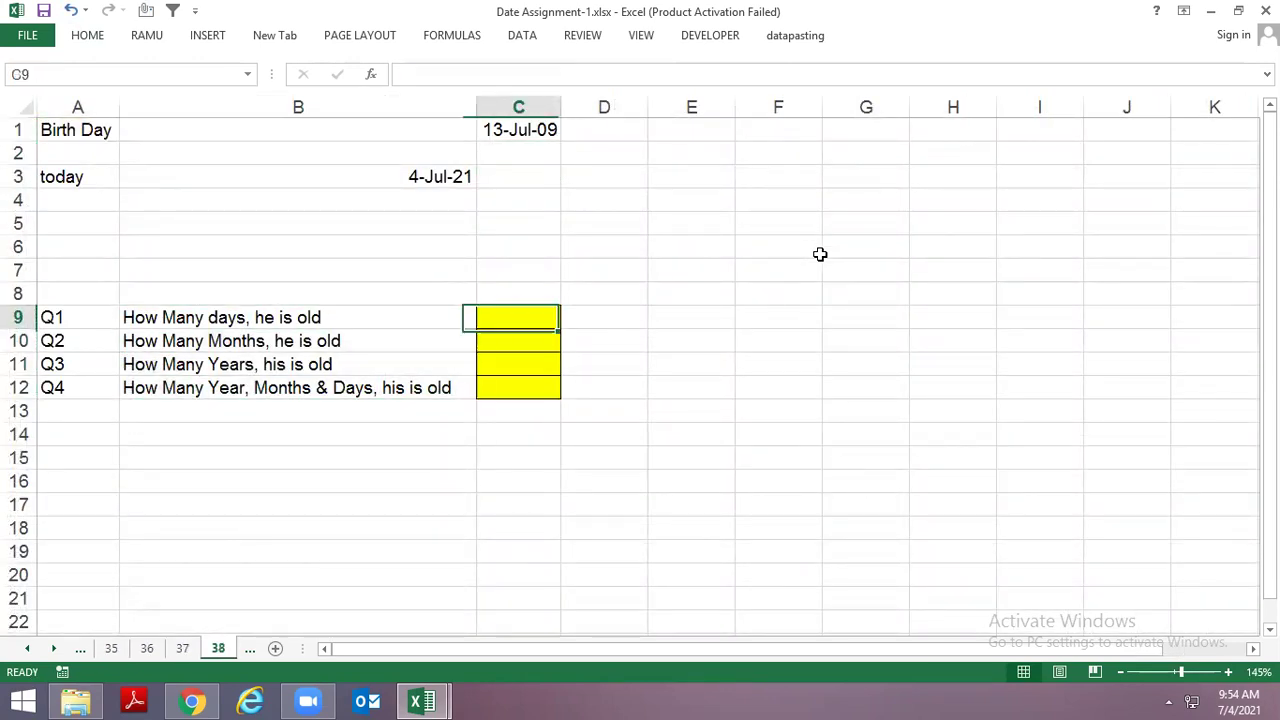
Step: Look through sheets 39 to 41 and return to the name and domain separation exercise on sheet 40
key("ctrl+Page_Down")
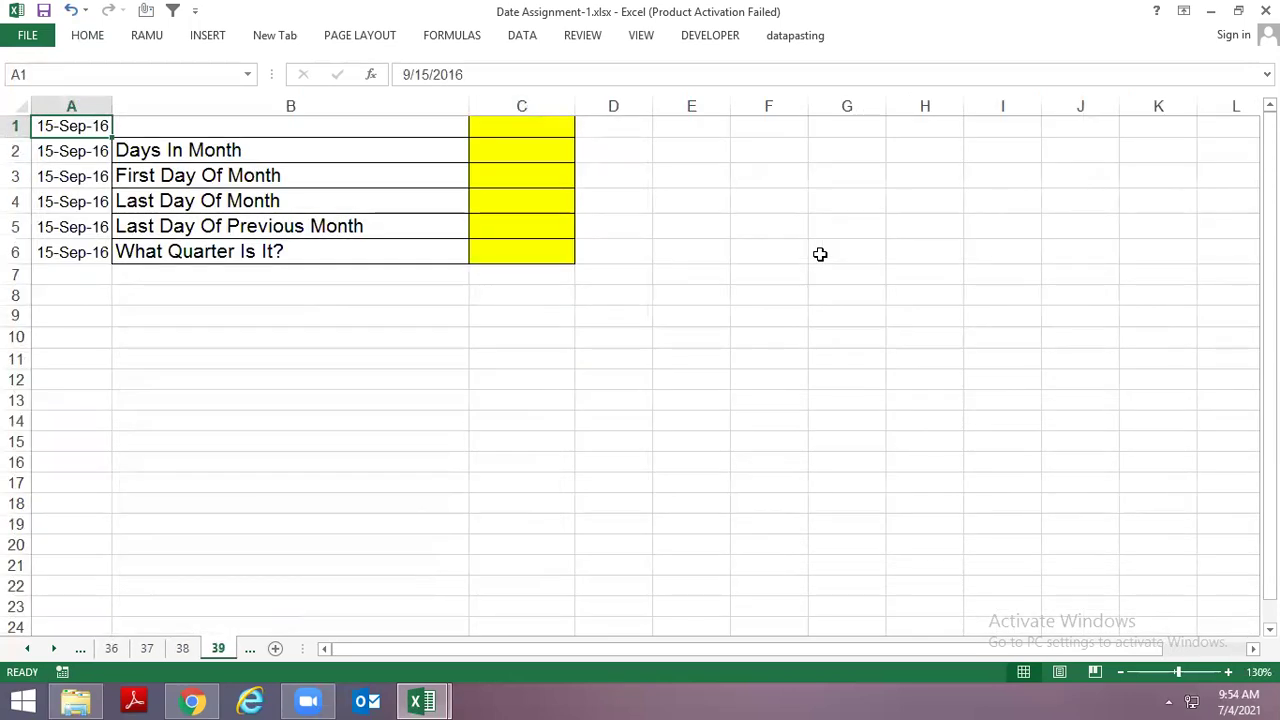
key("ctrl+Page_Down")
key("ctrl+Page_Down")
key("ctrl+Page_Up")
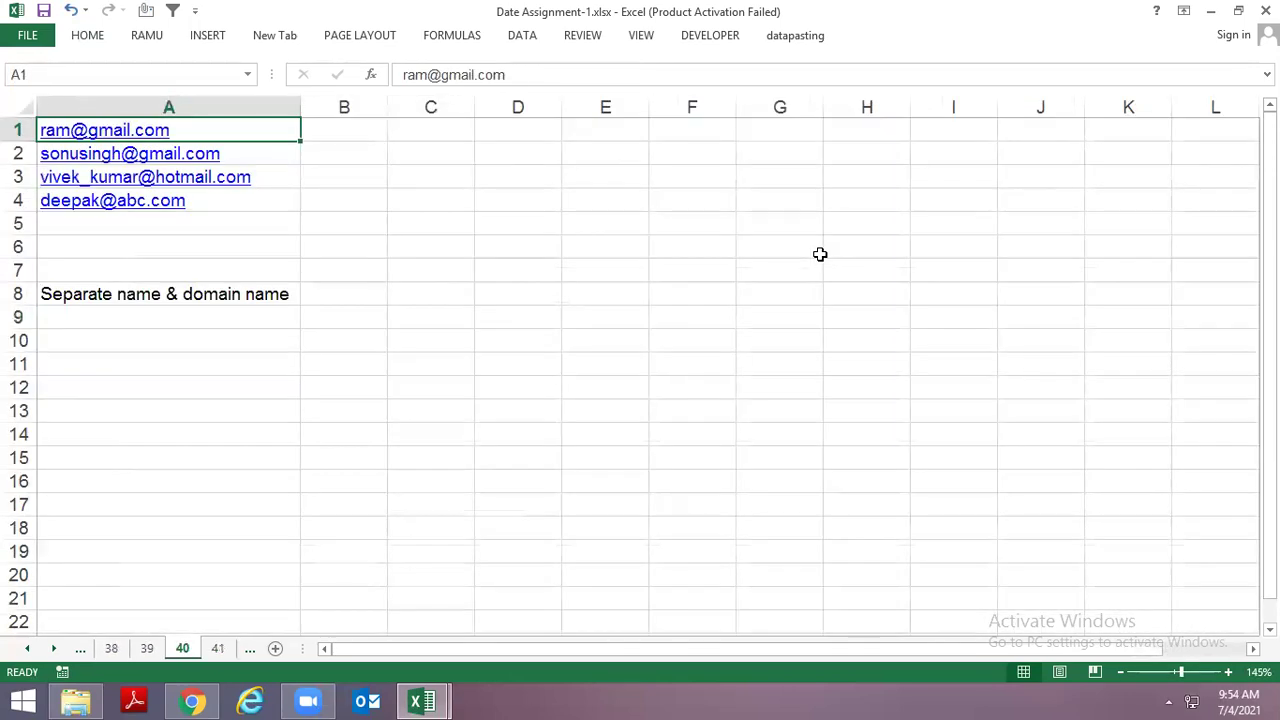
Step: Examine the date in A1 and the questions about the first and second slash positions on sheet 41
key("shift+Down")
key("shift+Down")
key("shift+Right")
key("ctrl+Page_Down")
key("Up")
key("Up")
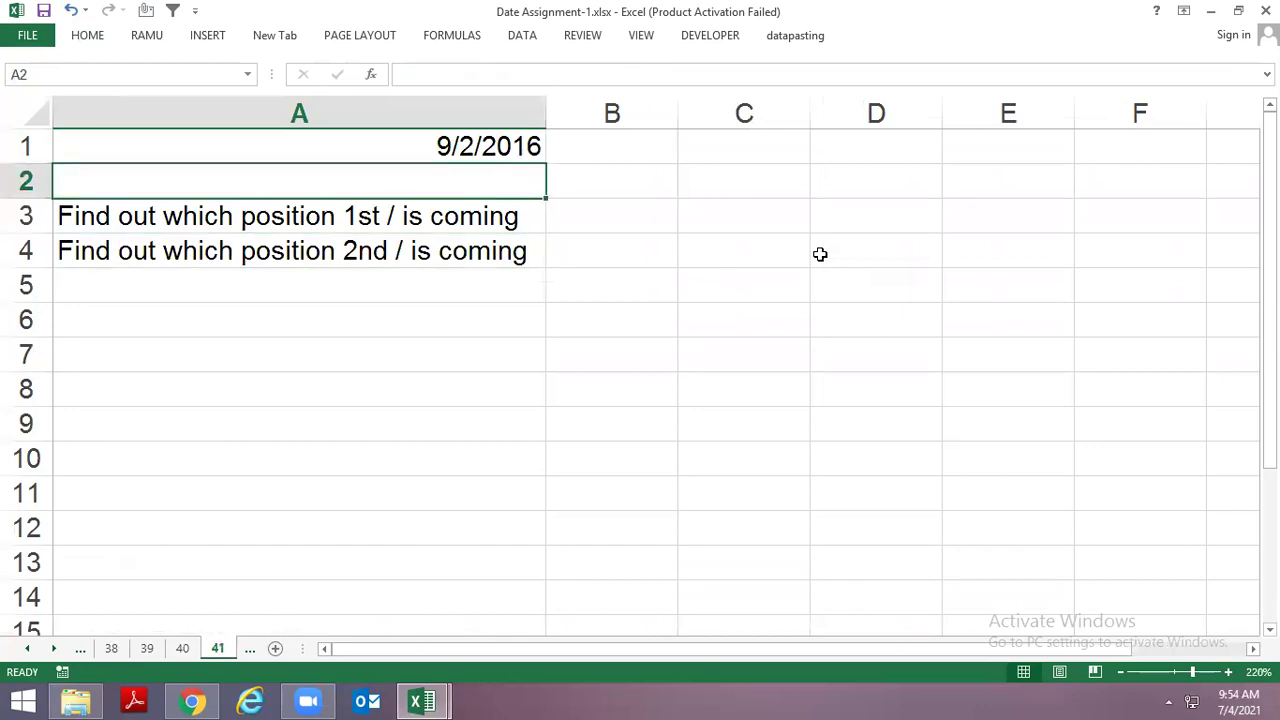
key("Up")
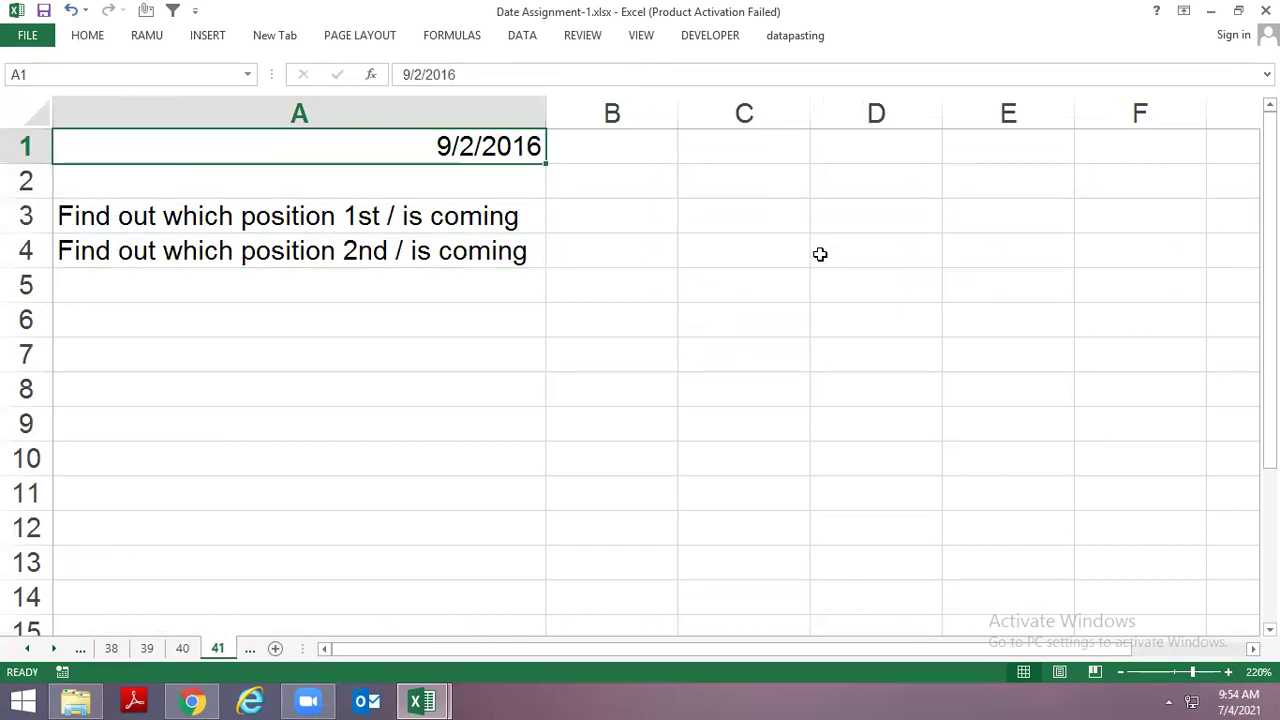
key("Down")
key("Down")
key("Down")
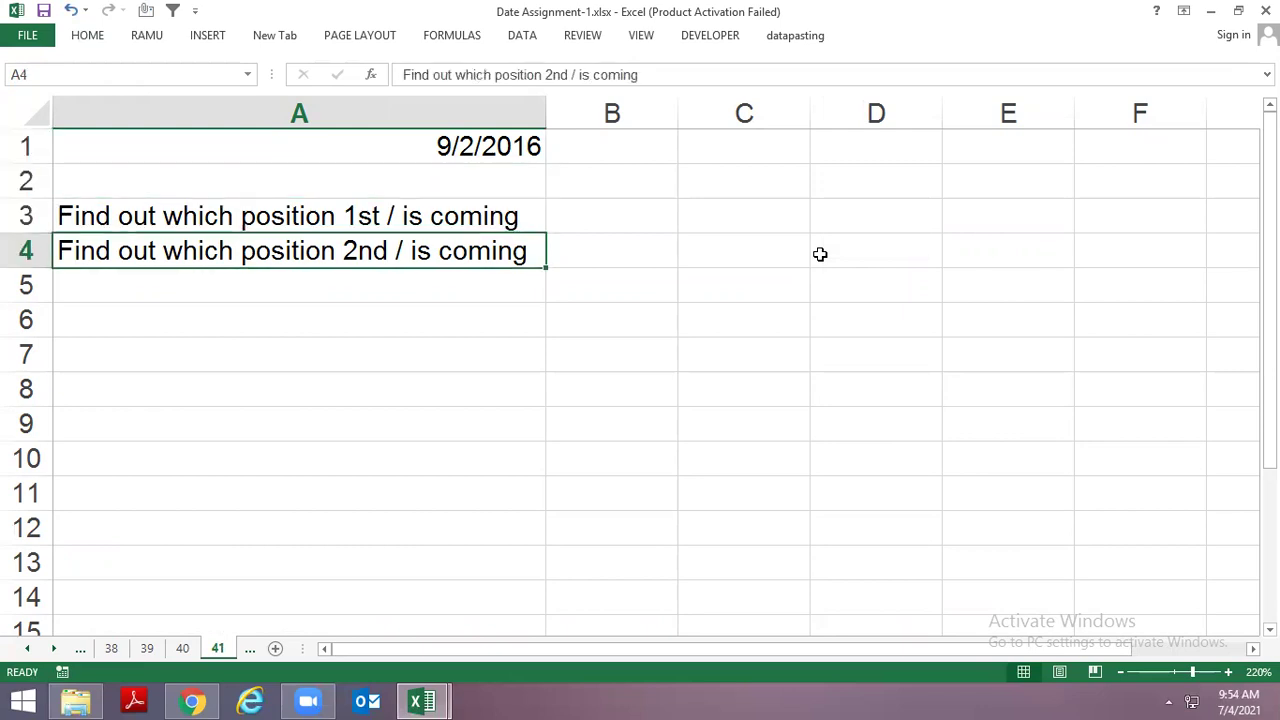
key("Up")
key("Down")
key("Up")
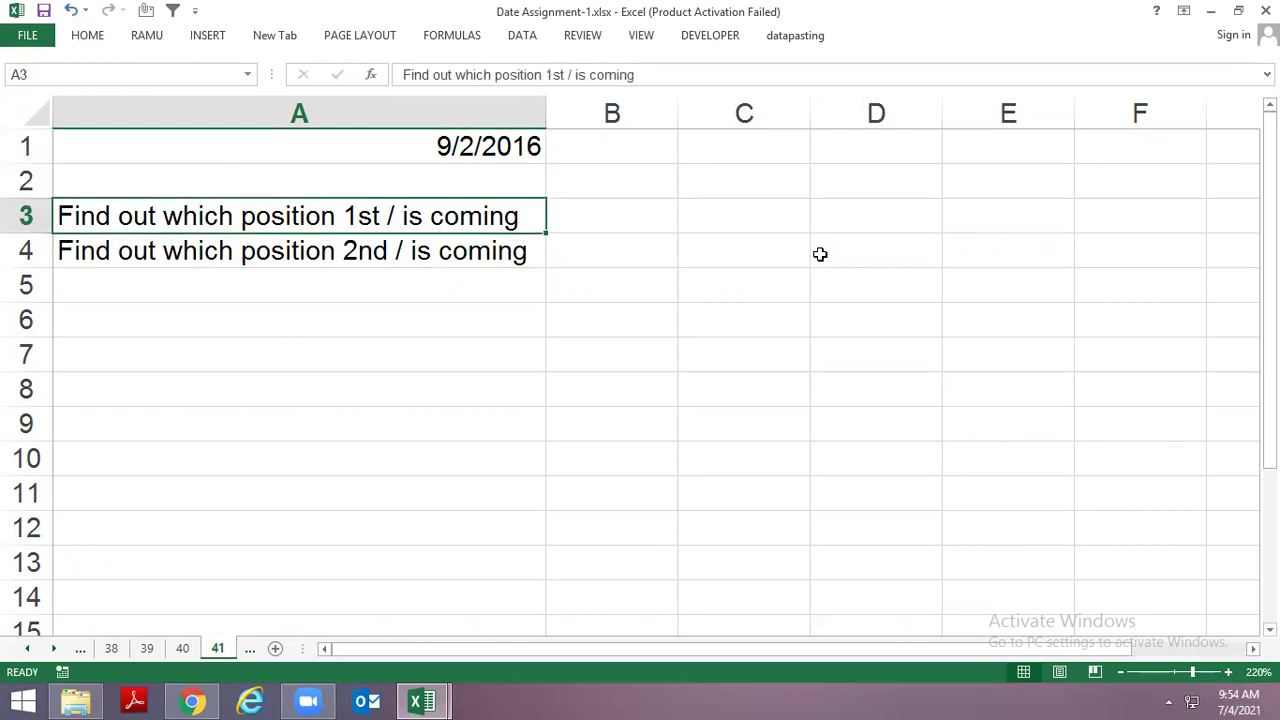
Step: Examine the Make Calender exercise on sheet 42, with its year, month and weekday grid
key("ctrl+Page_Down")
key("Up")
key("Down")
key("Down")
key("Down")
key("Down")
key("Up")
key("Up")
key("Up")
key("Up")
key("Up")
key("Up")
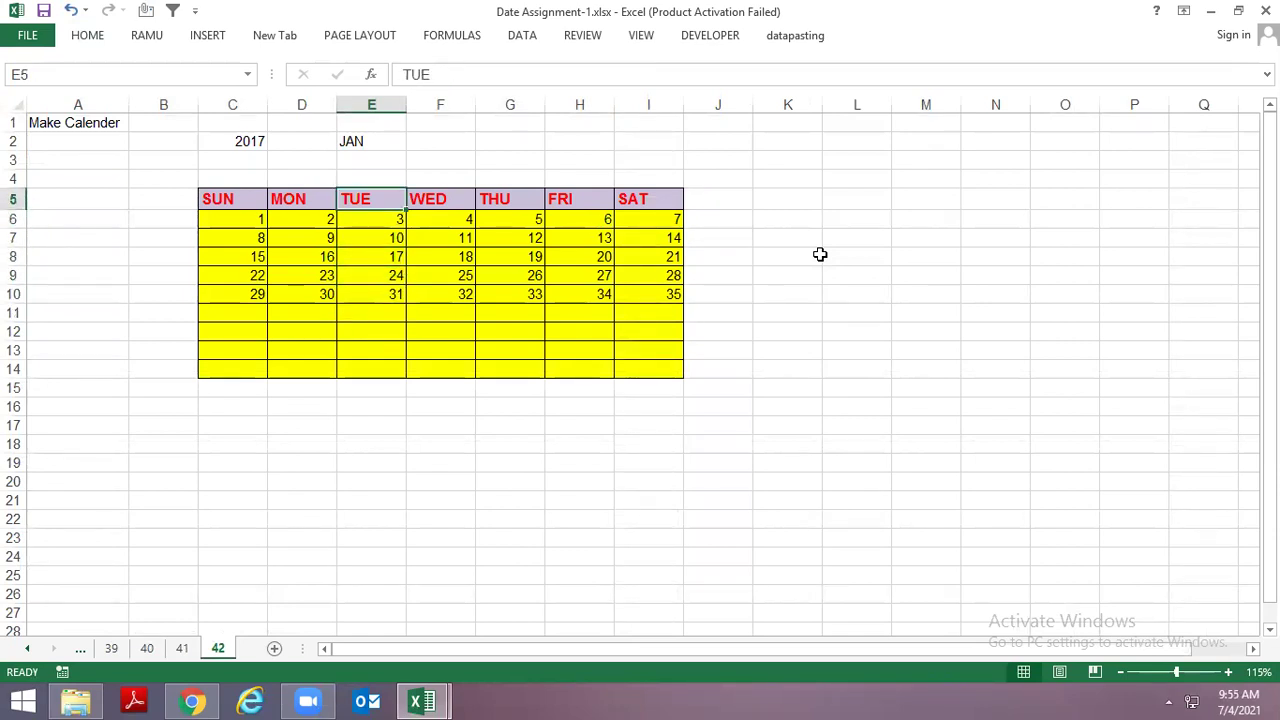
Step: Go back through the sheets to sheet 30 and bring up the Date Assignment-2.xlsx workbook
key("ctrl+Page_Up")
key("ctrl+Page_Up")
key("ctrl+Page_Up")
key("ctrl+Page_Up")
key("ctrl+Page_Up")
key("ctrl+Page_Up")
key("ctrl+Page_Up")
key("ctrl+Page_Up")
key("ctrl+Page_Up")
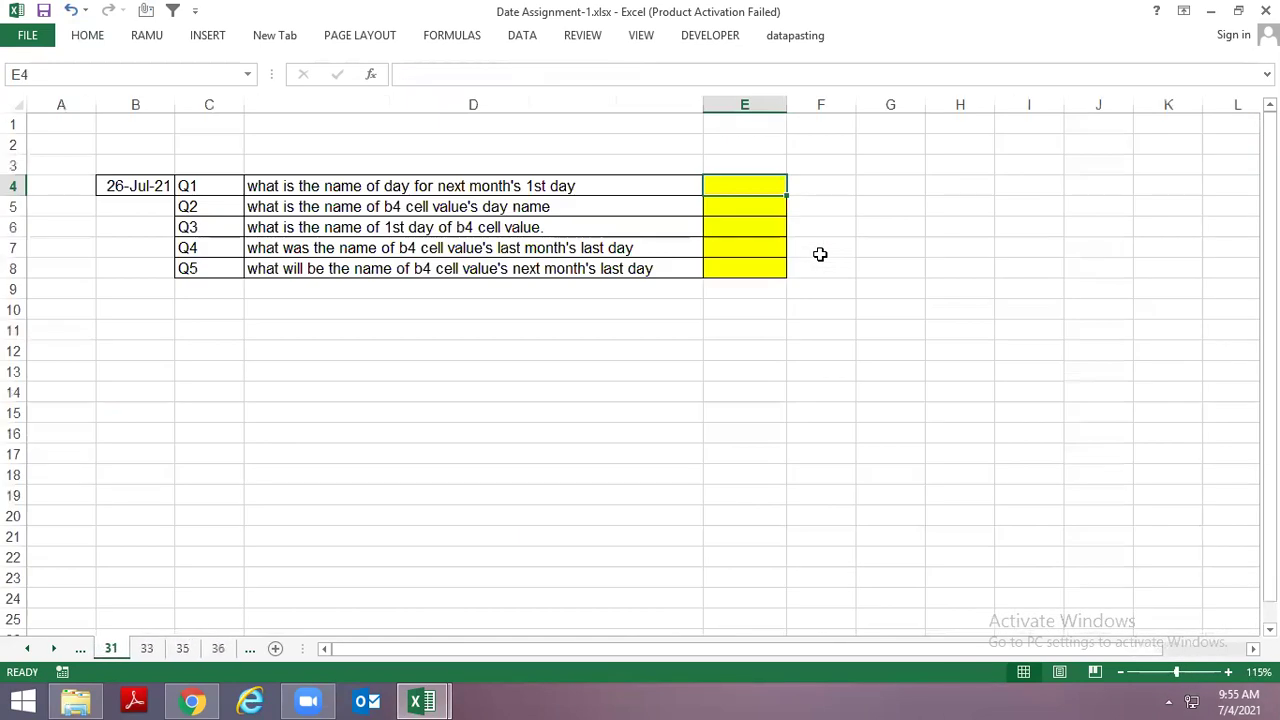
key("alt+Tab")
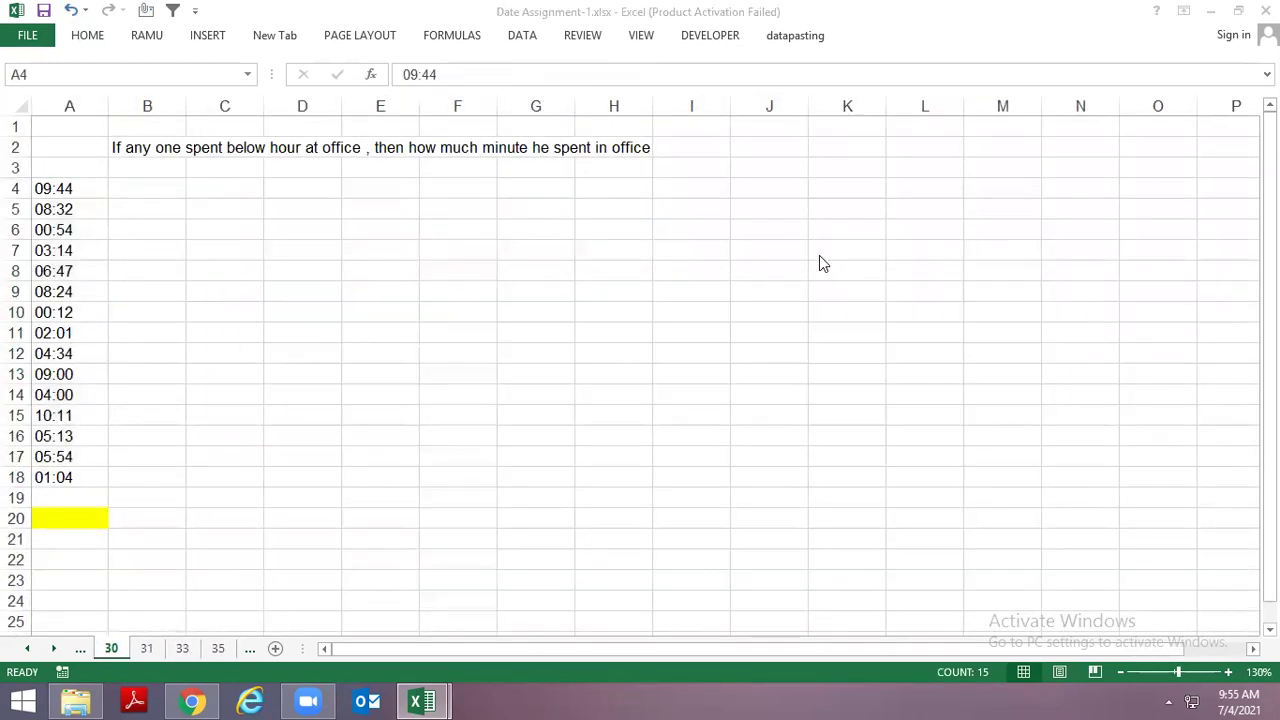
key("Return")
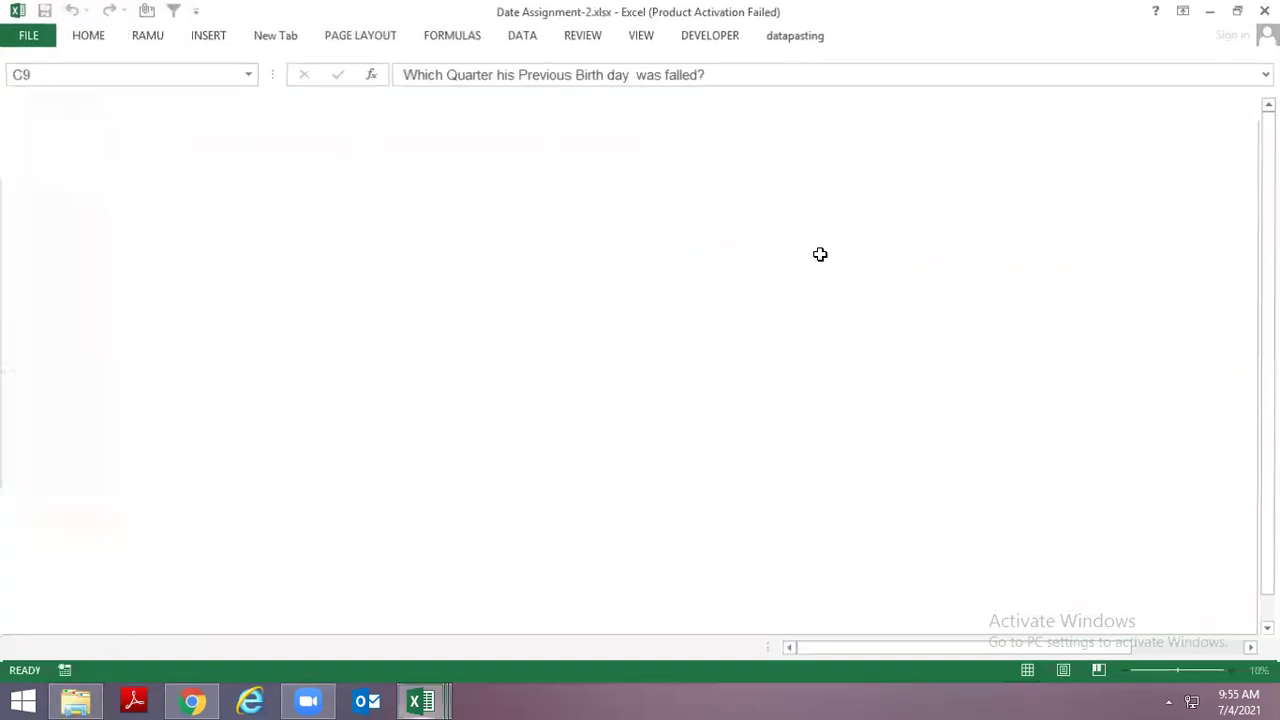
Step: Examine the birth day questions Q1 to Q9 and their yellow answer cells on sheet 32
key("Up")
key("ctrl+Page_Down")
key("Up")
key("ctrl+Page_Up")
key("Home")
key("ctrl+Up")
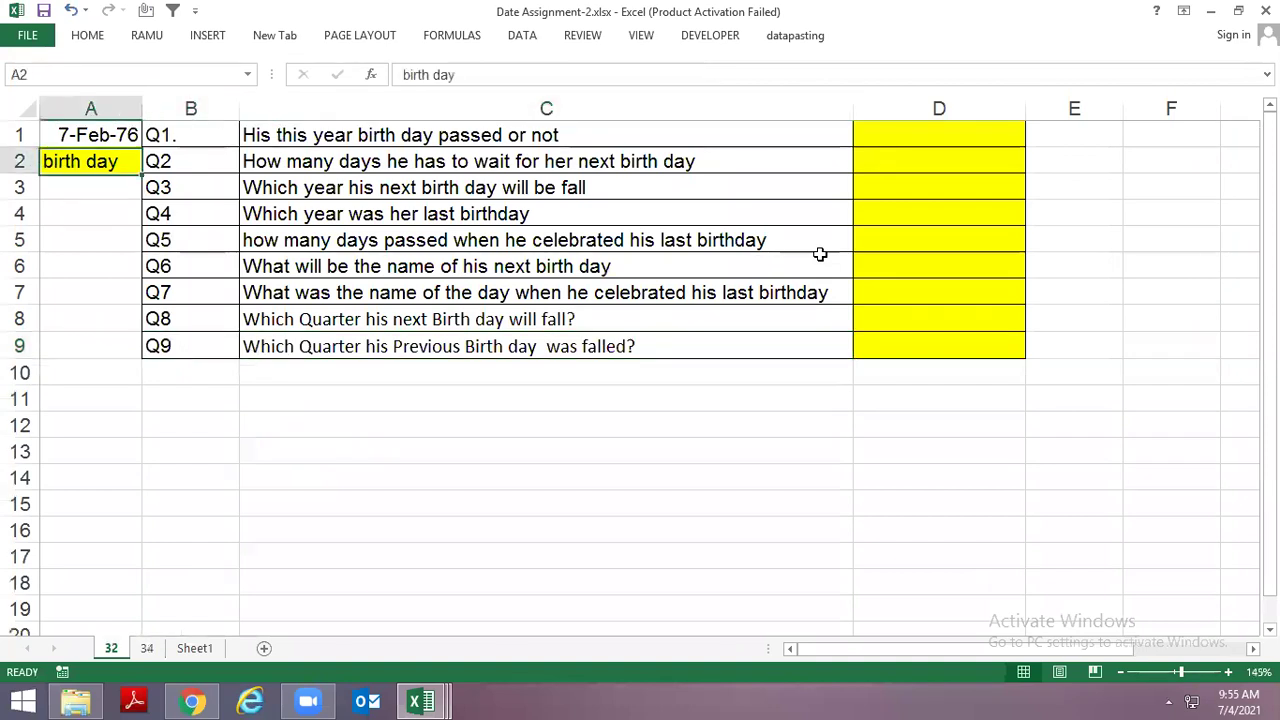
key("Up")
key("Right")
key("Down")
key("Right")
Step: Examine the basic salary values and column headings of the graduaty amount exercise on sheet 34
key("ctrl+Page_Down")
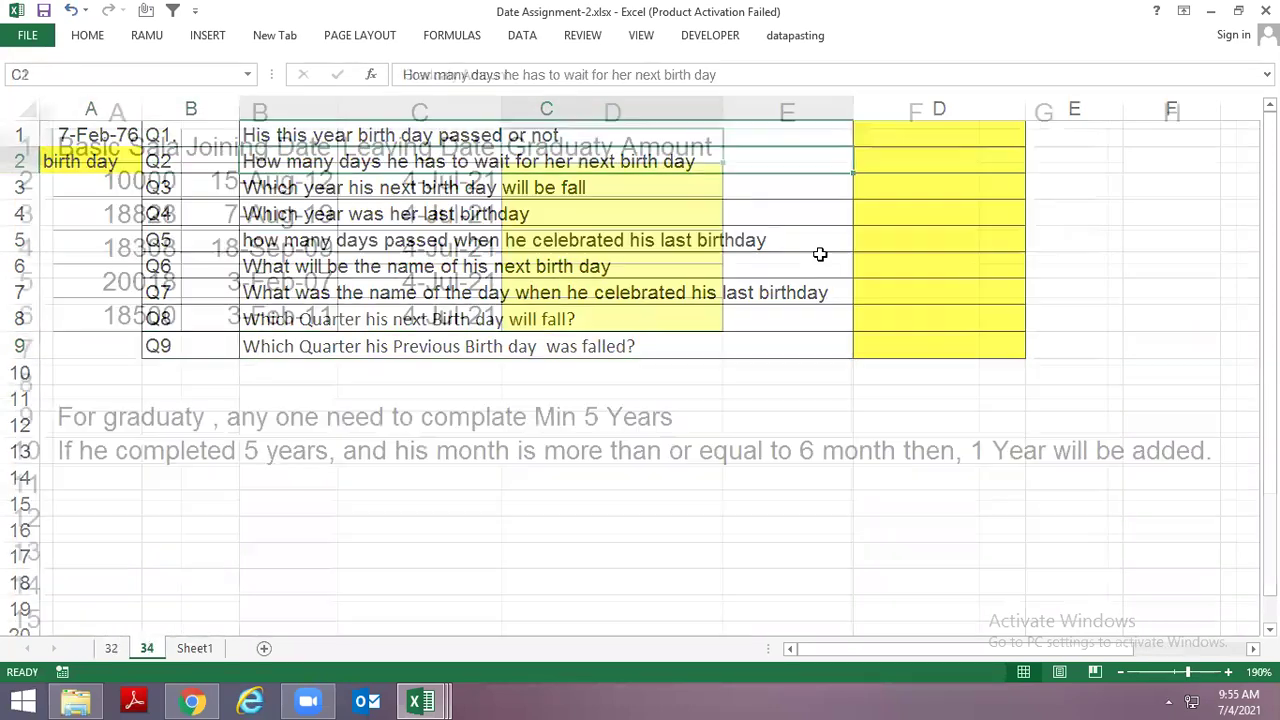
key("Home")
key("Down")
key("Right")
key("Right")
key("Home")
key("Up")
key("Down")
key("Down")
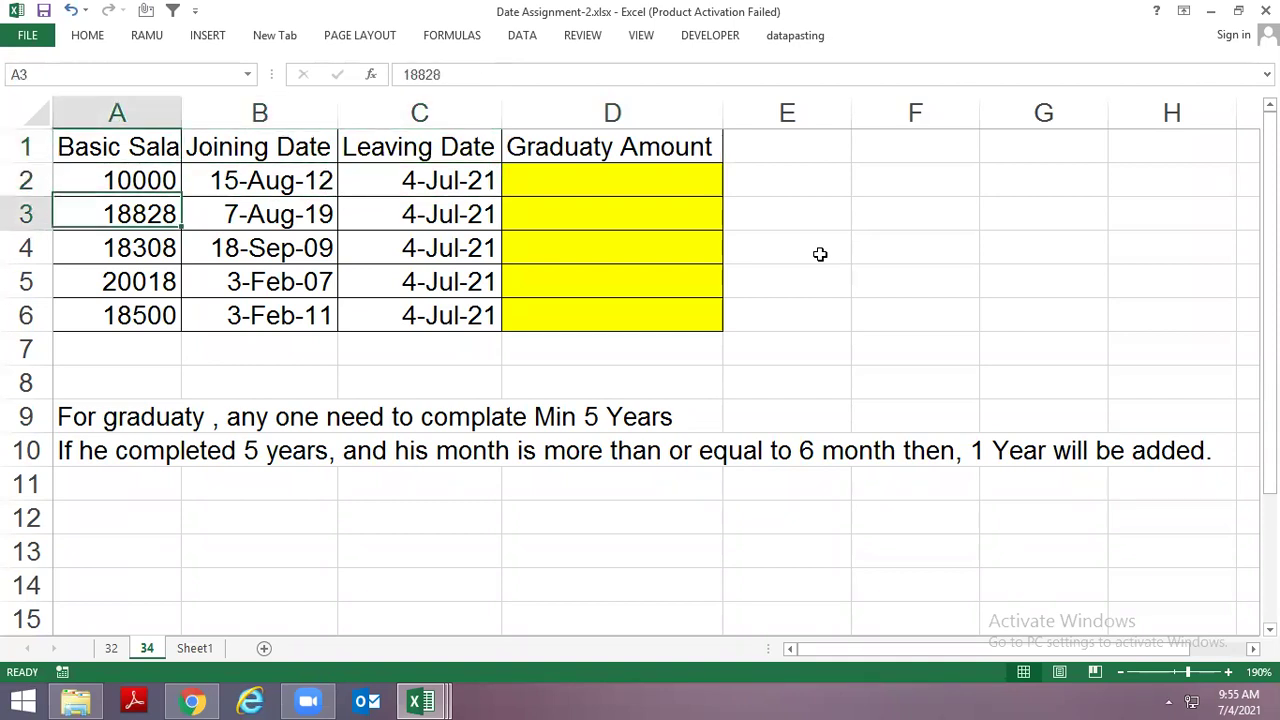
key("Down")
Step: Check the Joining Date and Leaving Date columns of the graduaty table, including the formula behind the leaving dates
key("Right")
key("Right")
key("Up")
key("Up")
key("Up")
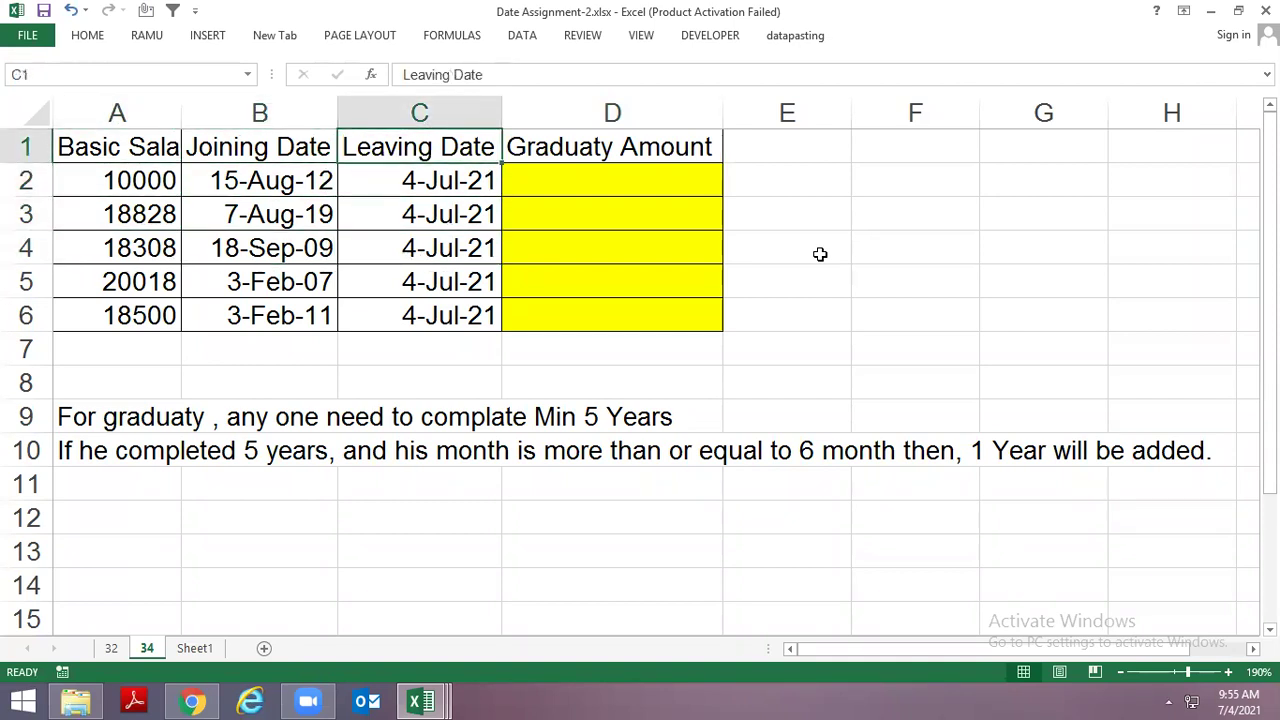
key("Down")
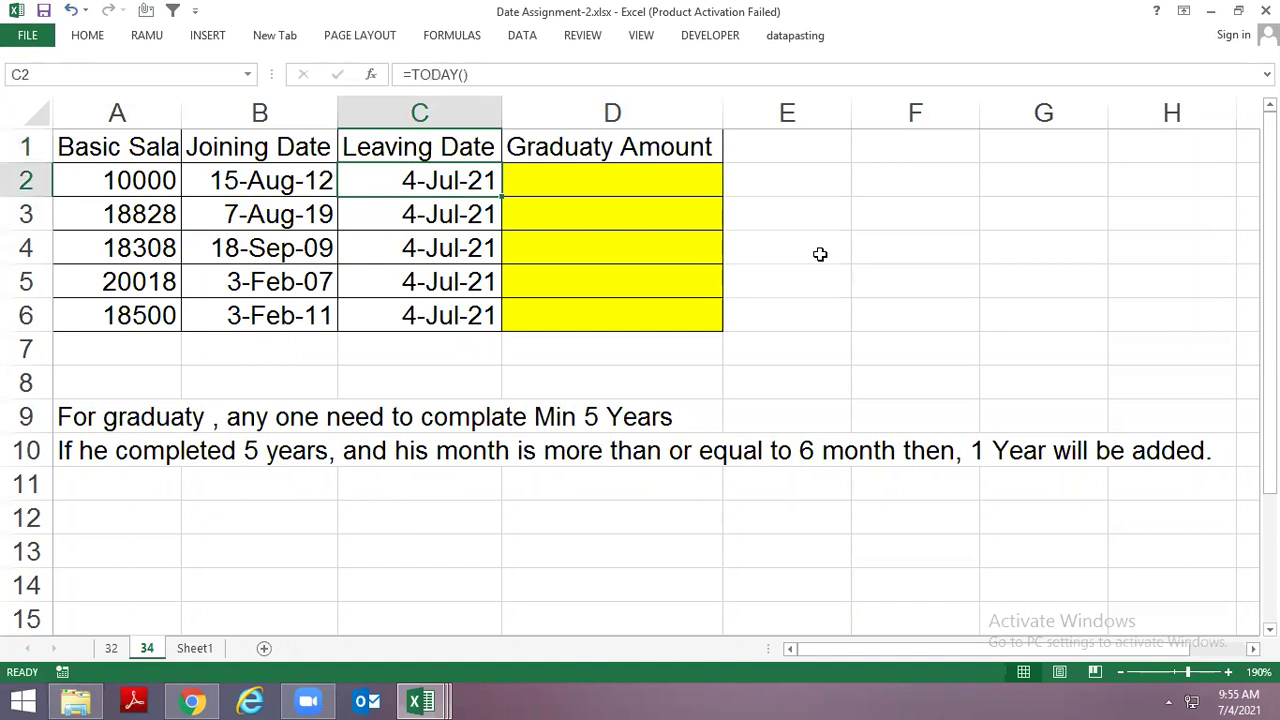
key("Left")
key("Down")
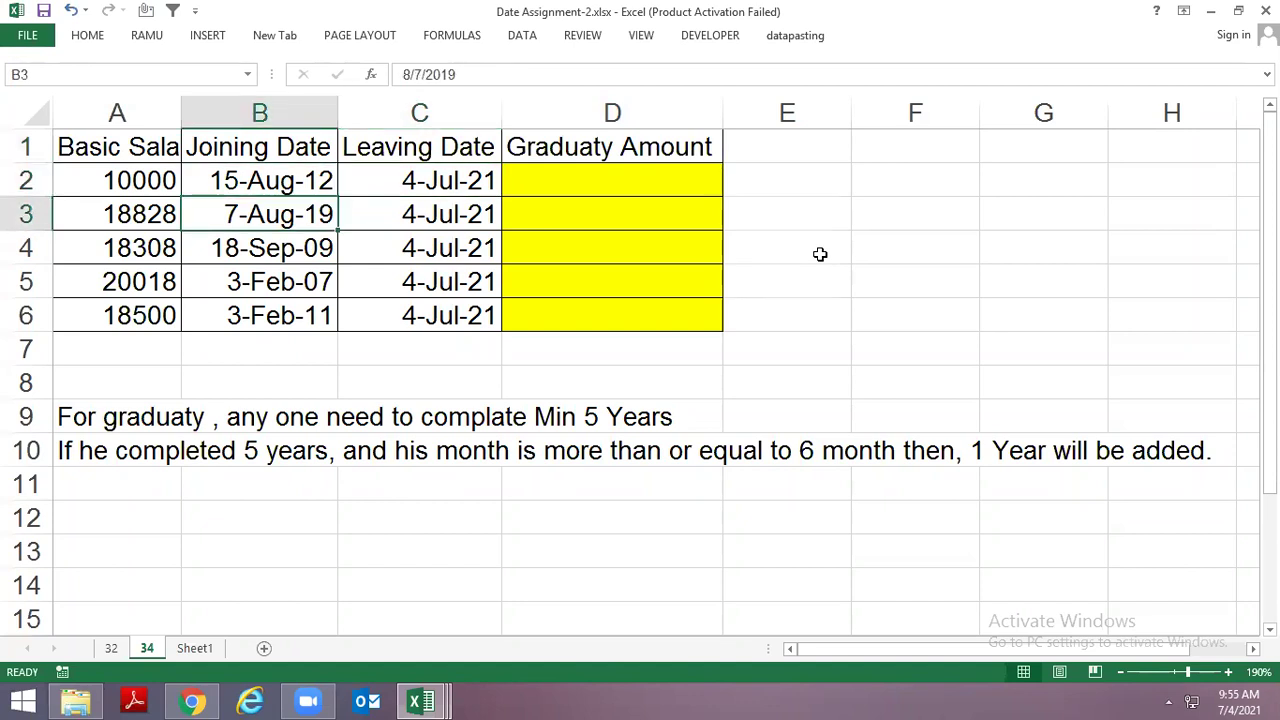
key("Down")
key("Up")
key("Right")
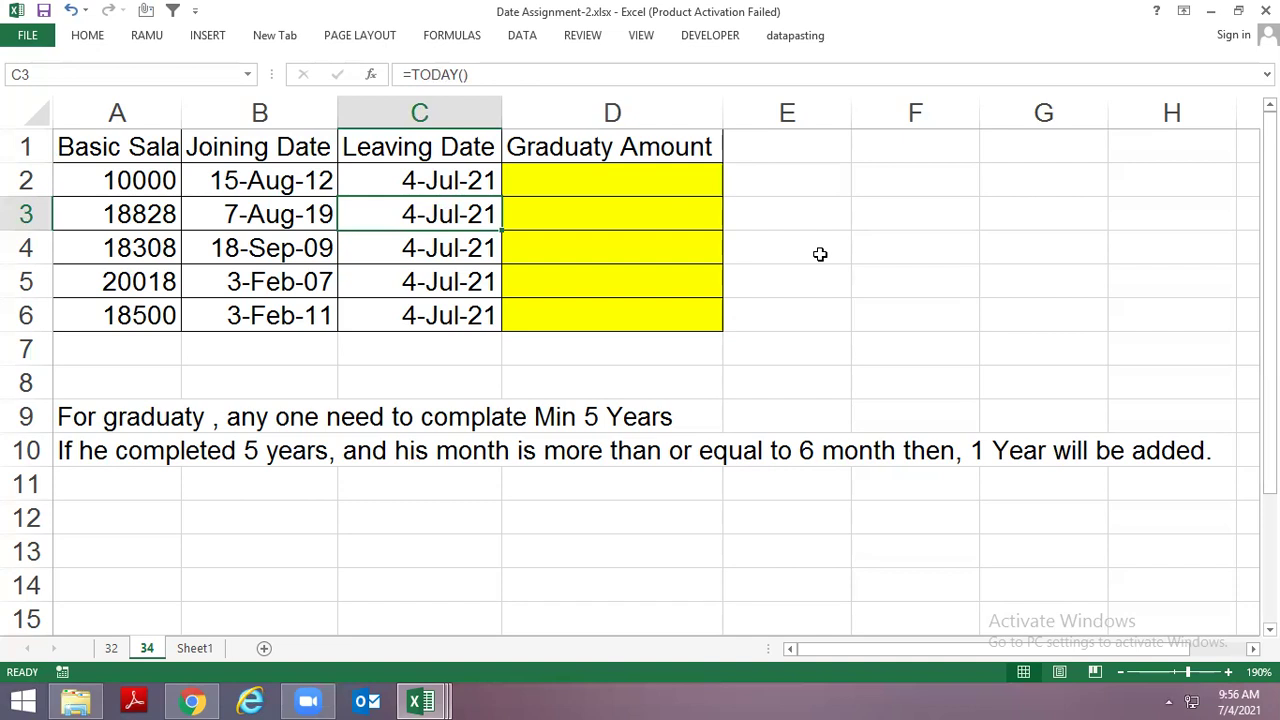
Step: Return to sheet 32 and close the Date Assignment-2.xlsx workbook without saving
key("ctrl+Page_Up")
key("ctrl+Page_Down")
key("ctrl+Page_Up")
key("ctrl+Page_Up")
key("alt+space")
key("c")
key("n")
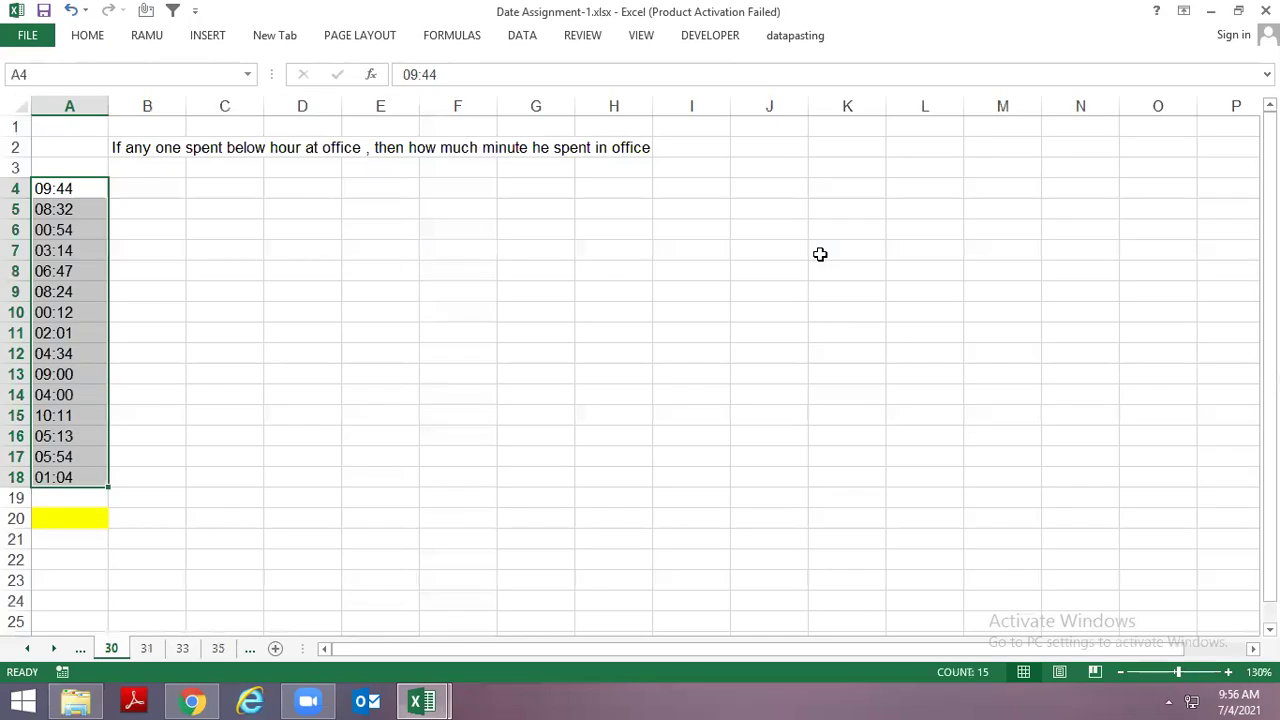
Step: Look back through the Date Assignment-1.xlsx exercises from sheet 30 to the weekday exercise on sheet 3
key("Up")
key("ctrl+Page_Up")
key("ctrl+Page_Up")
key("ctrl+Page_Up")
key("ctrl+Page_Up")
key("ctrl+Page_Up")
key("ctrl+Page_Up")
key("ctrl+Page_Up")
key("ctrl+Page_Up")
key("ctrl+Page_Up")
key("ctrl+Page_Up")
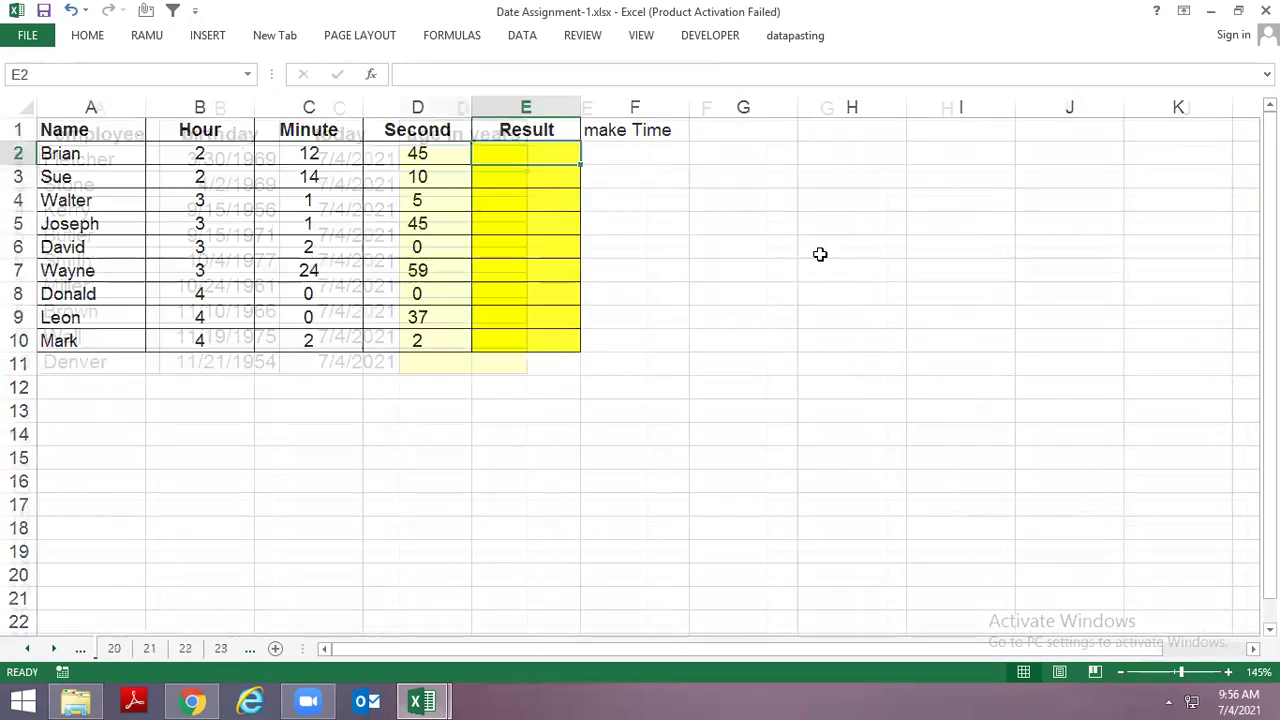
key("ctrl+Page_Up")
key("ctrl+Page_Up")
key("ctrl+Page_Up")
key("ctrl+Page_Up")
key("ctrl+Page_Up")
key("ctrl+Page_Up")
key("ctrl+Page_Down")
key("ctrl+Page_Down")
key("ctrl+Page_Down")
key("ctrl+Page_Down")
key("ctrl+Page_Down")
key("ctrl+Page_Down")
key("ctrl+Page_Up")
key("ctrl+Page_Up")
key("ctrl+Page_Up")
key("ctrl+Page_Up")
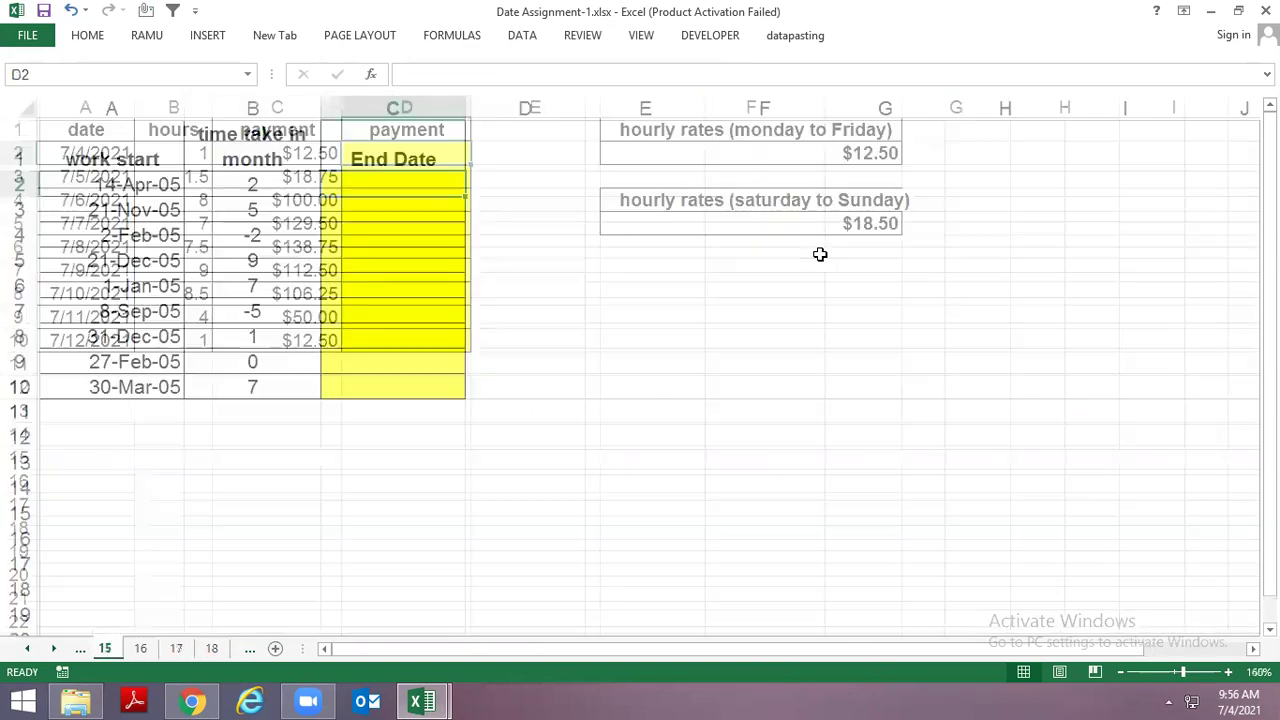
key("ctrl+Page_Up")
key("ctrl+Page_Up")
key("ctrl+Page_Up")
key("ctrl+Page_Up")
key("ctrl+Page_Up")
key("ctrl+Page_Up")
key("ctrl+Page_Up")
key("ctrl+Page_Up")
key("ctrl+Page_Up")
key("ctrl+Page_Up")
key("ctrl+Page_Up")
key("ctrl+Page_Up")
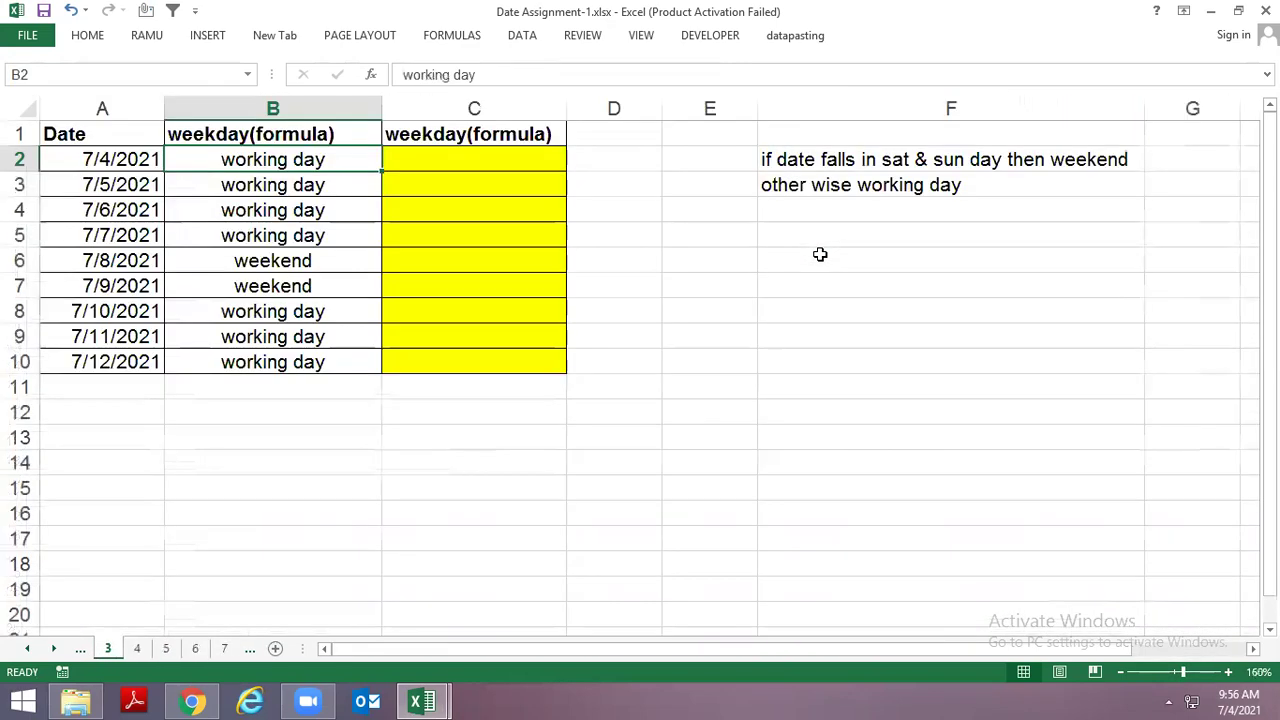
Step: Close the Date Assignment-1.xlsx workbook and return to the date class 4 Jul 2021.xlsx workbook
key("alt+space")
key("Up")
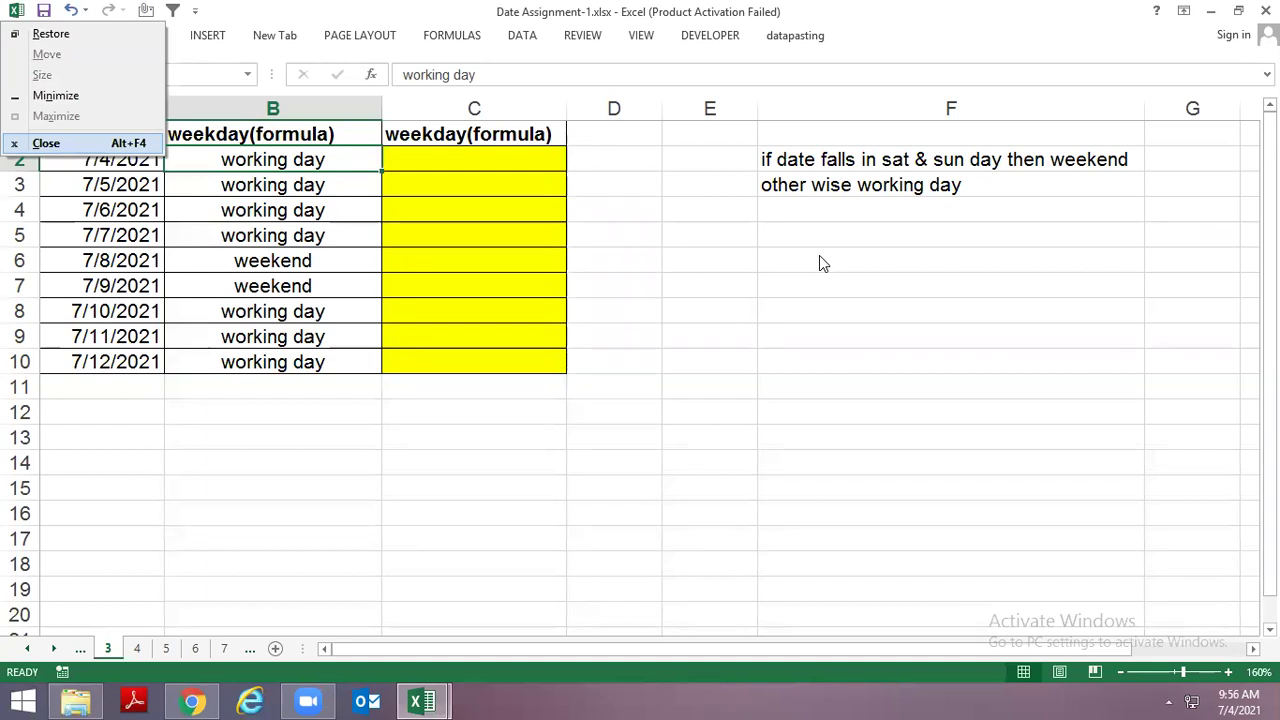
key("Return")
key("Return")
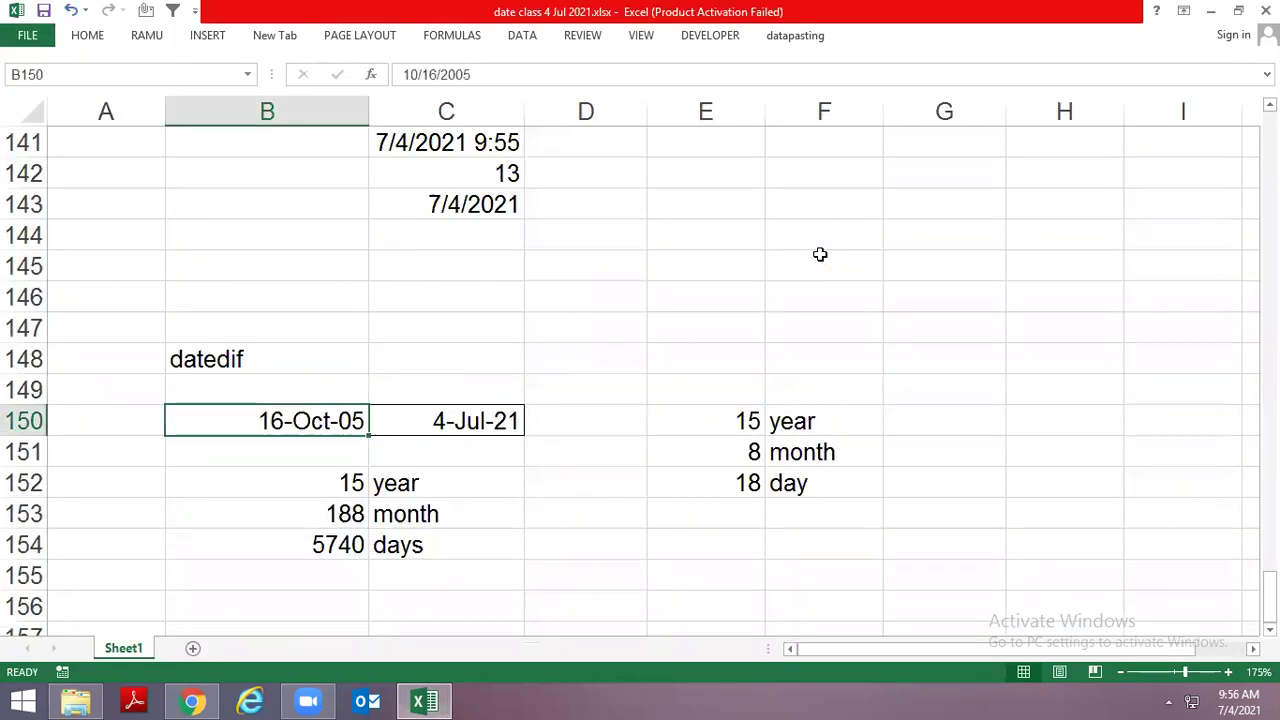